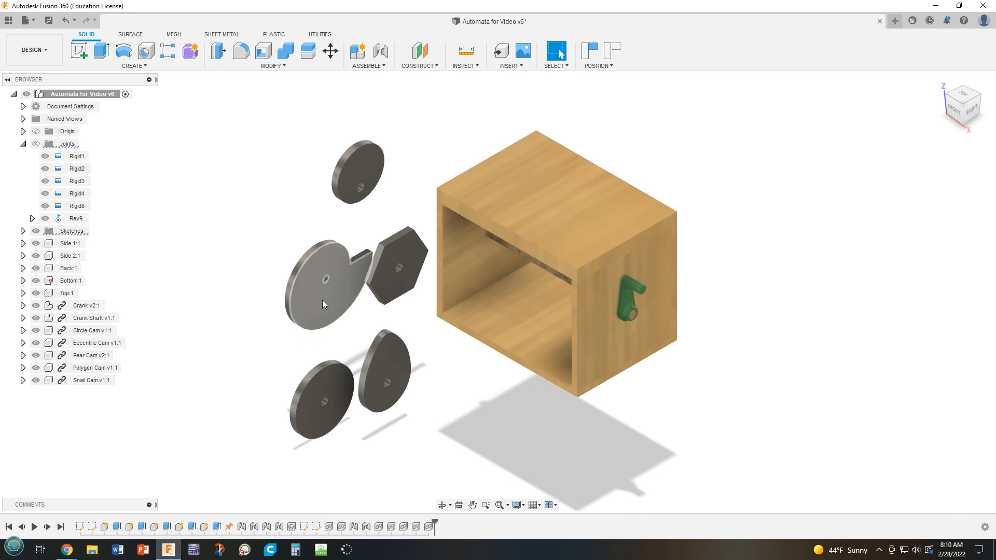
Move the snail cam away from the polygon cam and open the Eccentric Cam design from the Automata folder.
drag(323, 300, 294, 303)
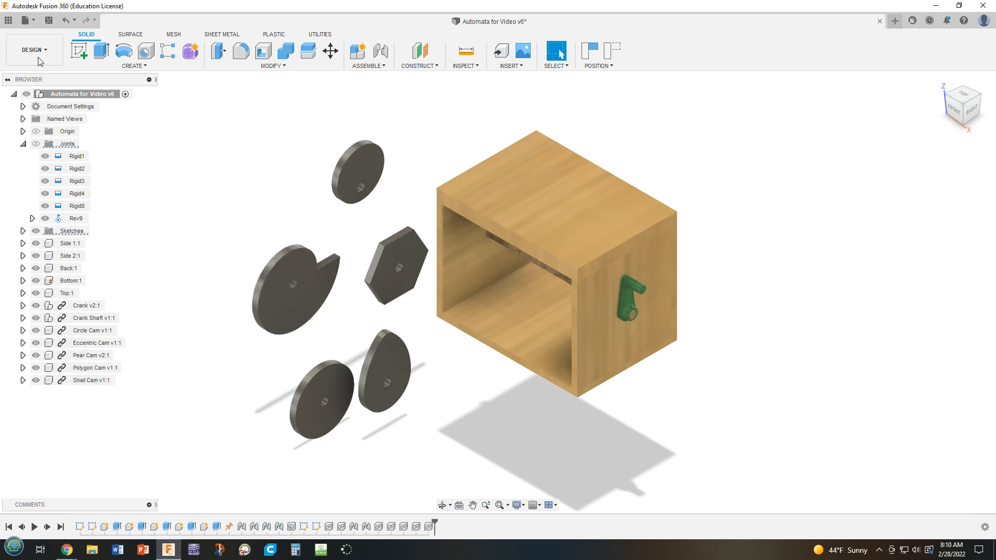
click(30, 24)
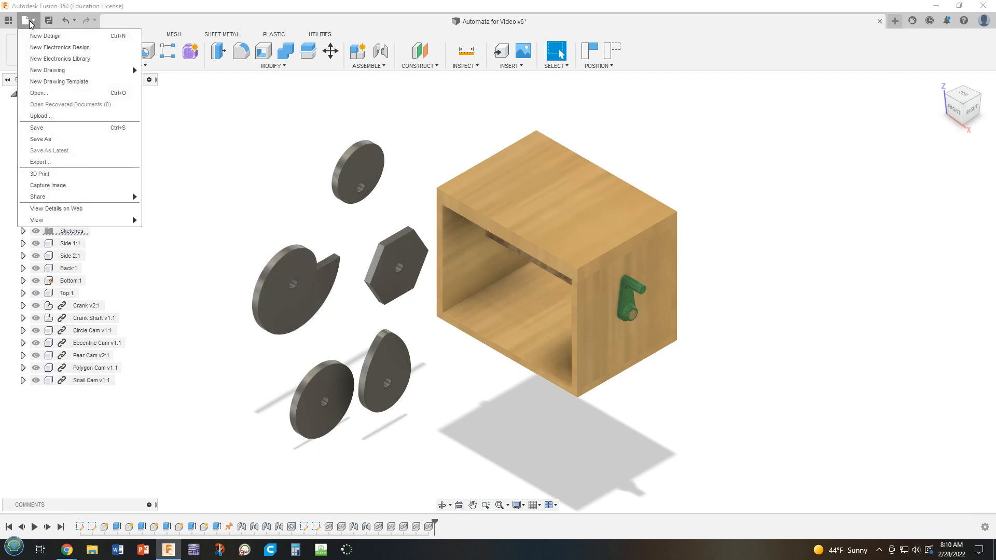
click(8, 21)
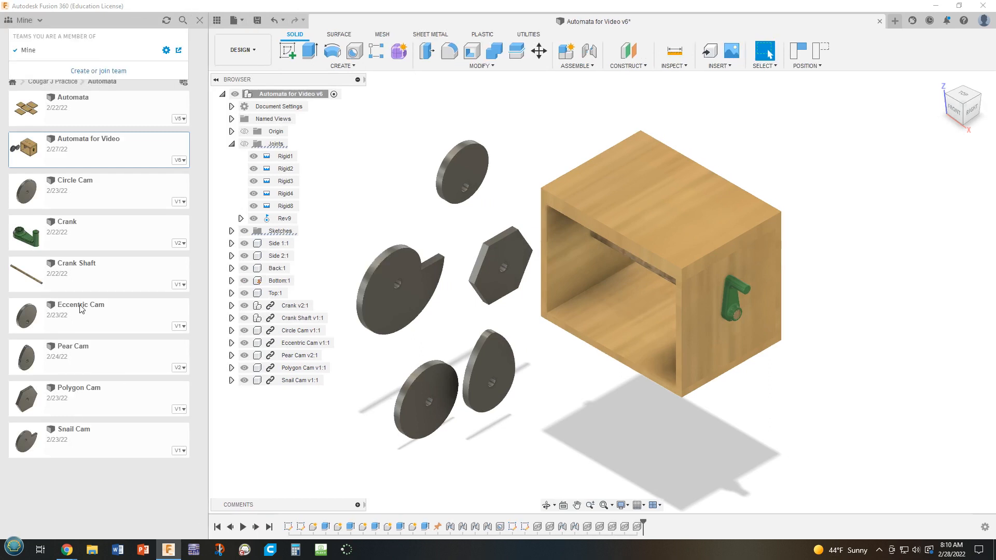
click(72, 320)
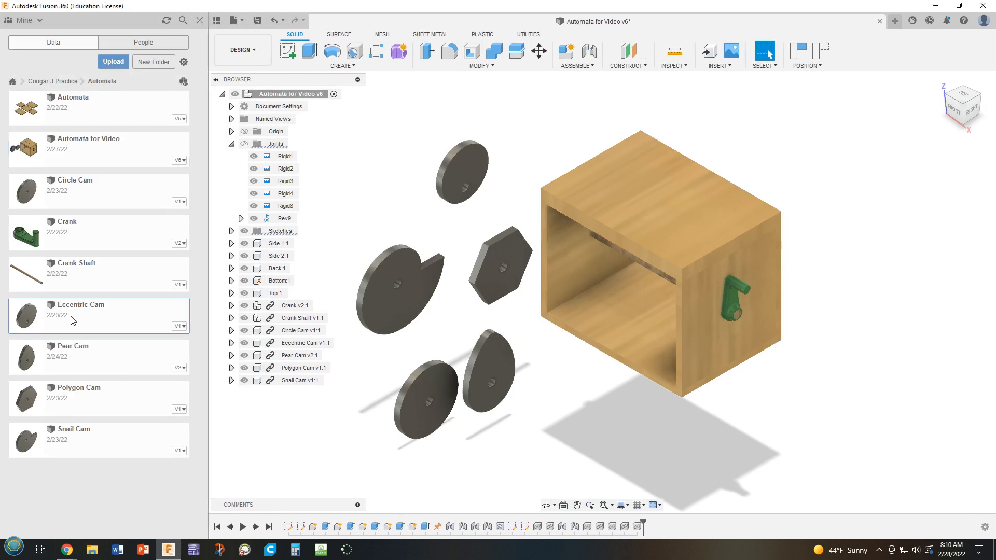
double_click(72, 320)
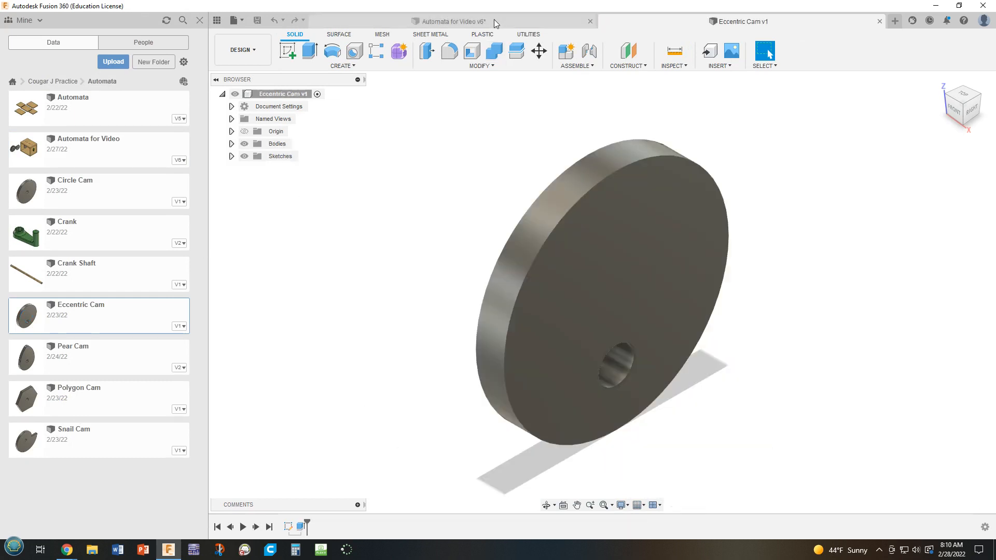
Set the Eccentric Cam's diameter user parameter to 5 in.
click(343, 66)
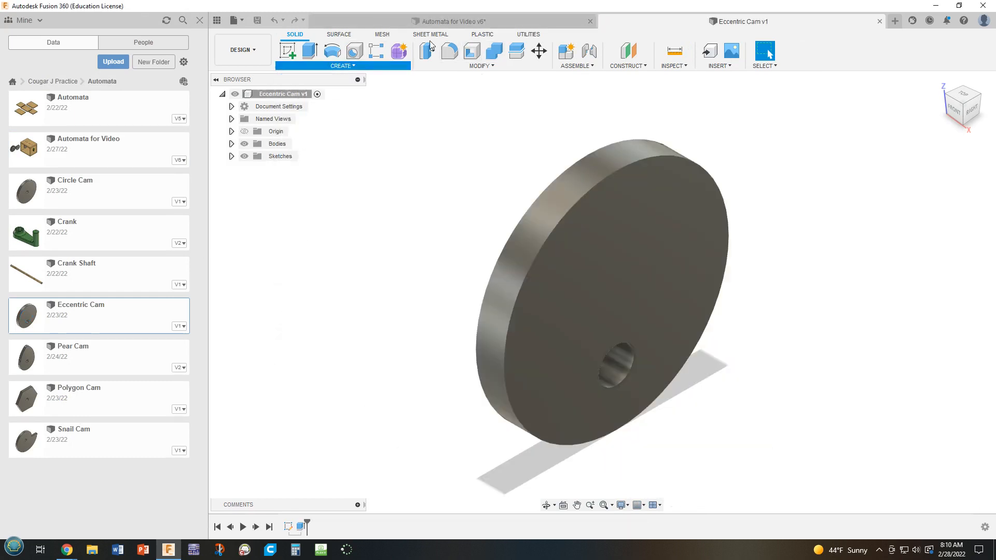
click(482, 66)
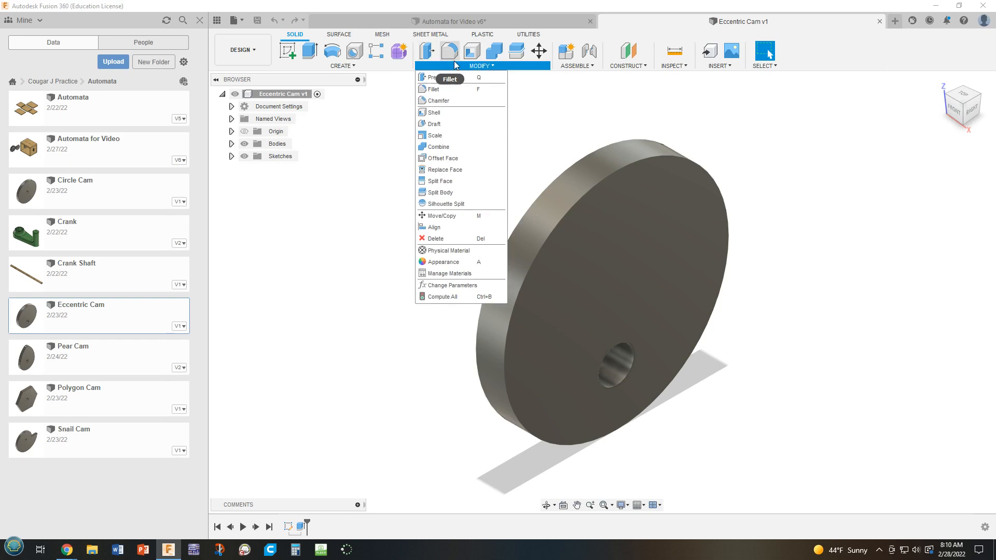
click(448, 286)
double_click(871, 183)
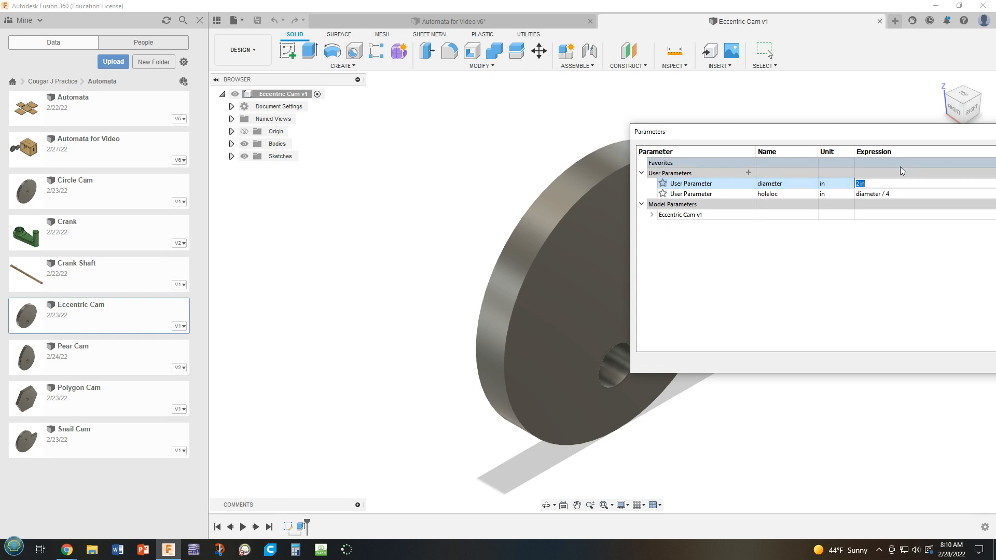
text(5)
key(Return)
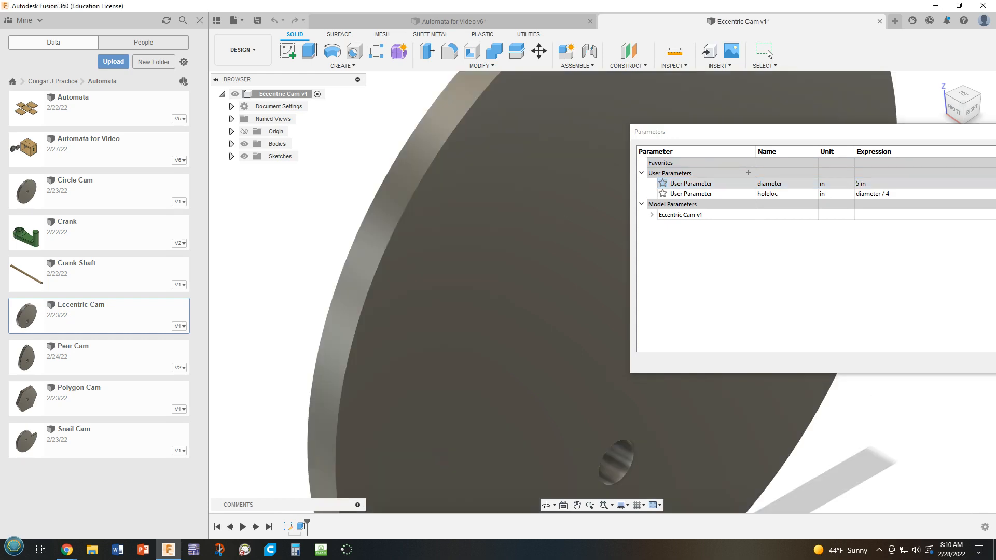
click(995, 363)
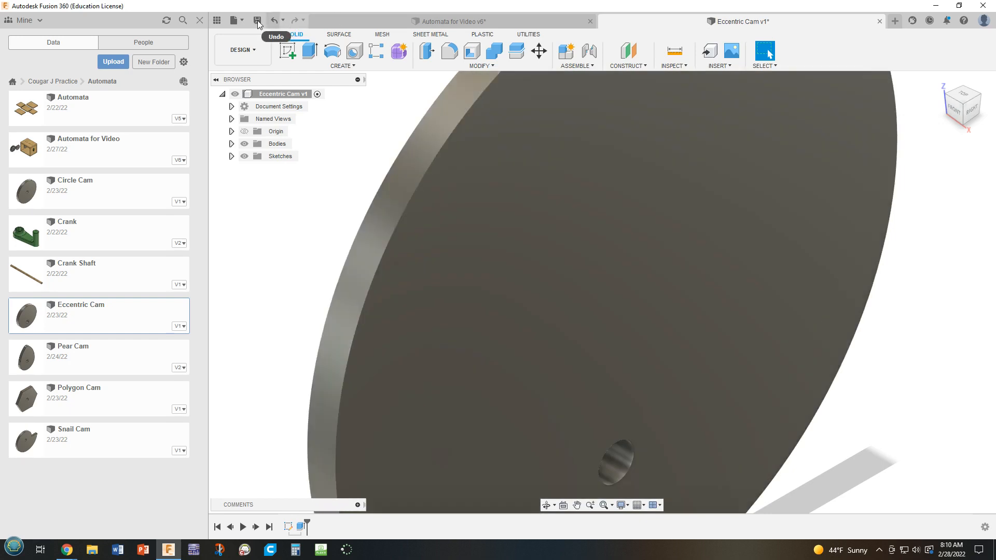
Save the Eccentric Cam as a new version and update its linked component in the Automata for Video assembly.
click(257, 21)
click(509, 304)
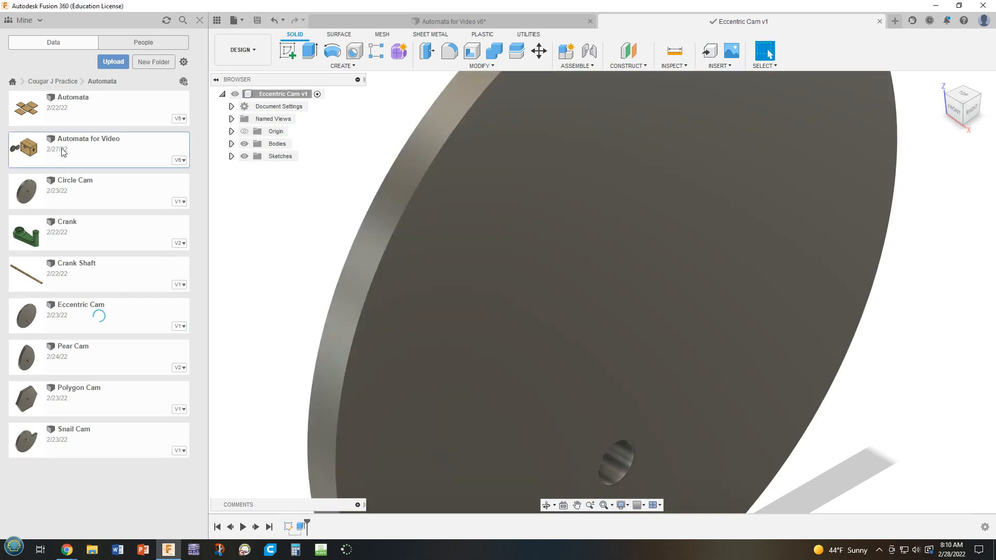
double_click(62, 152)
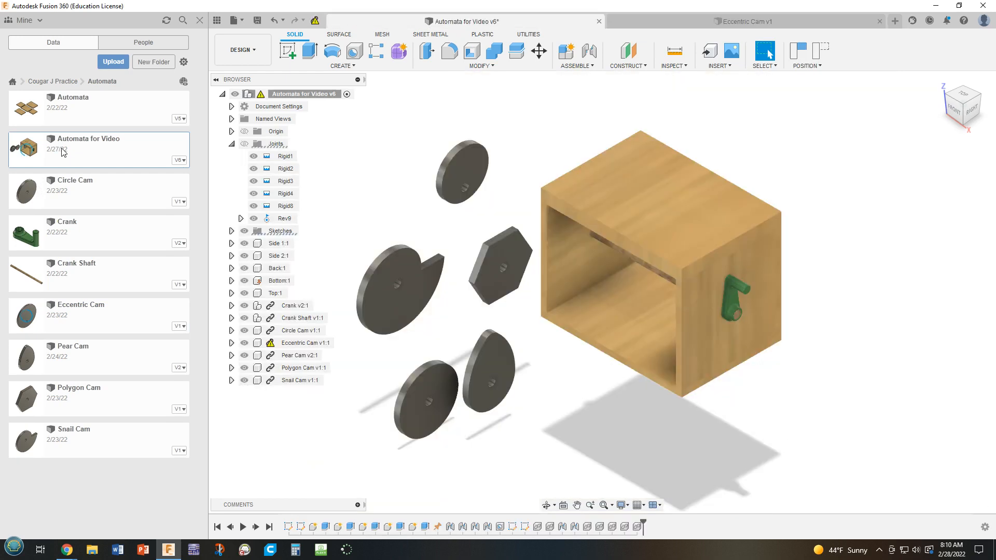
click(314, 21)
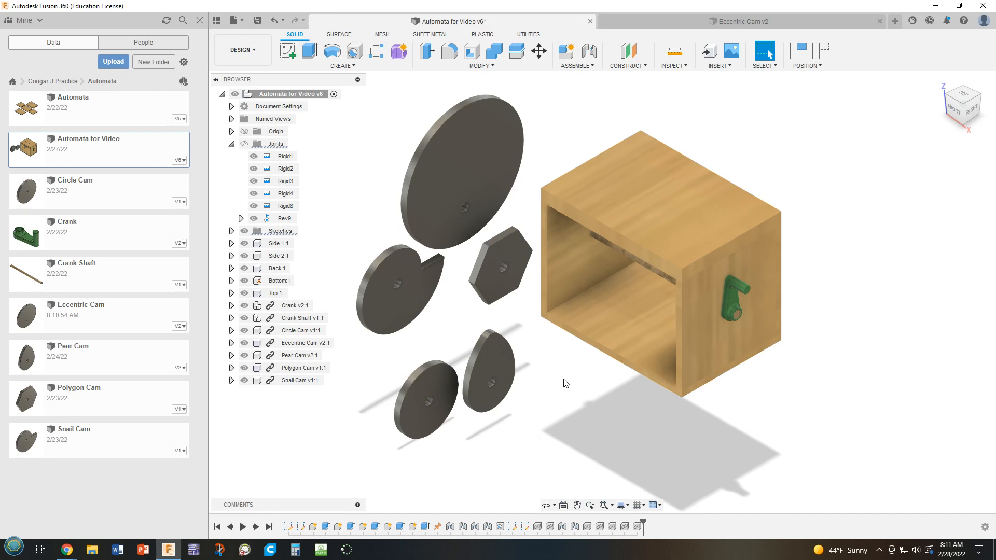
Undo the diameter change in the Eccentric Cam design, save it, and update the component in the Automata for Video assembly.
double_click(100, 320)
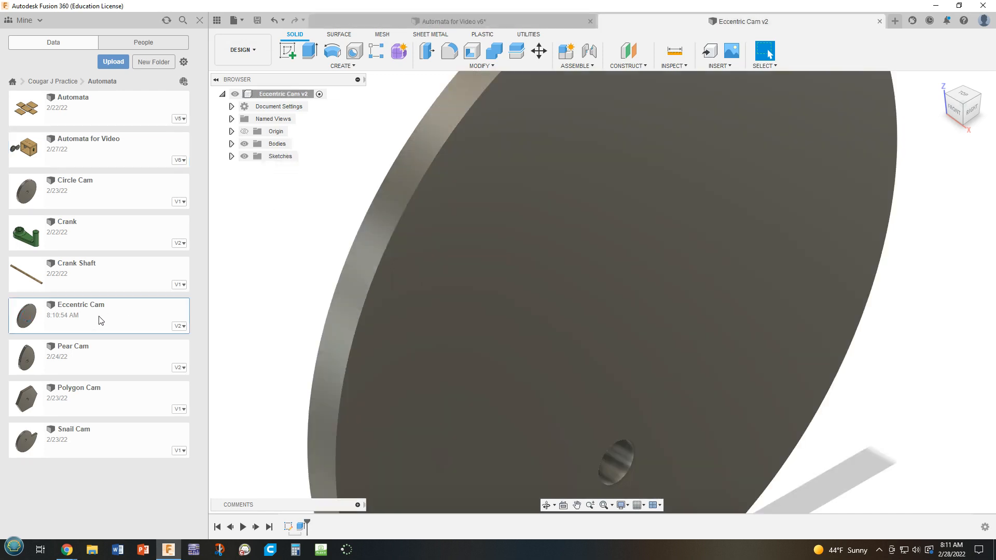
click(275, 21)
click(258, 27)
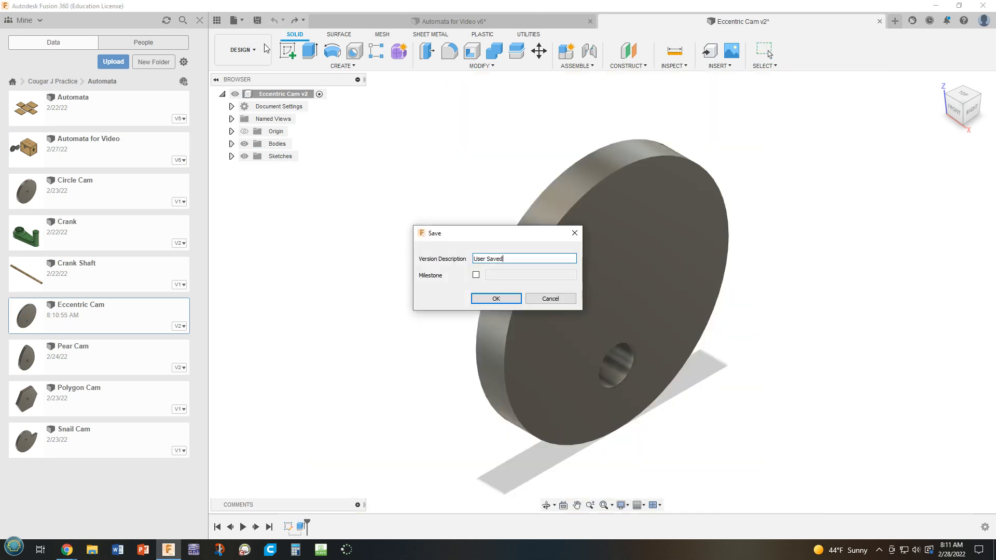
click(512, 301)
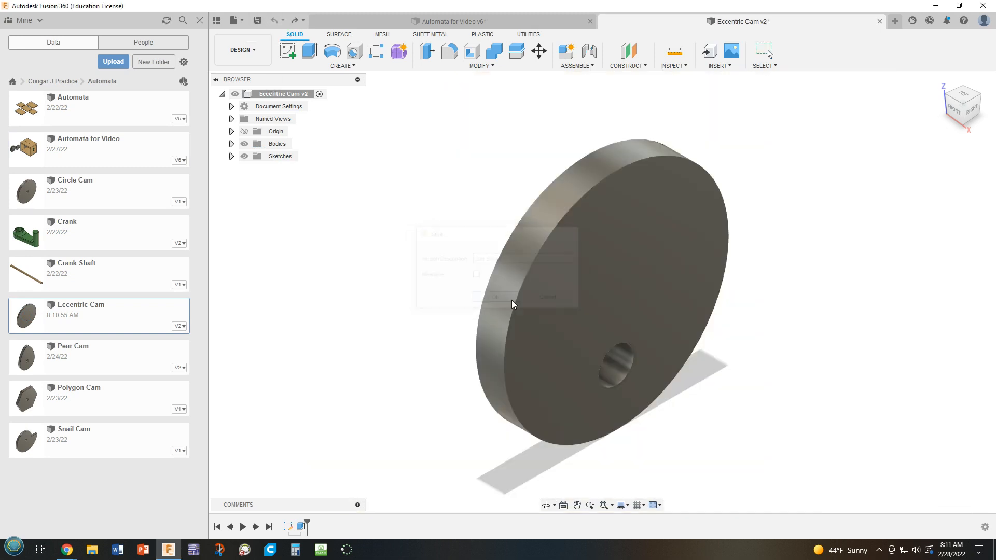
double_click(110, 160)
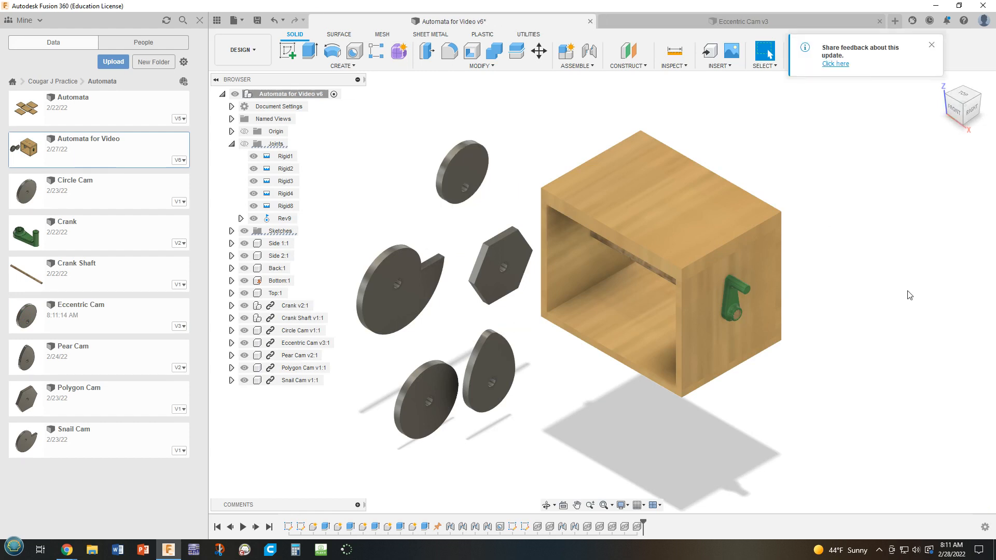
scroll(520, 159, up, 2)
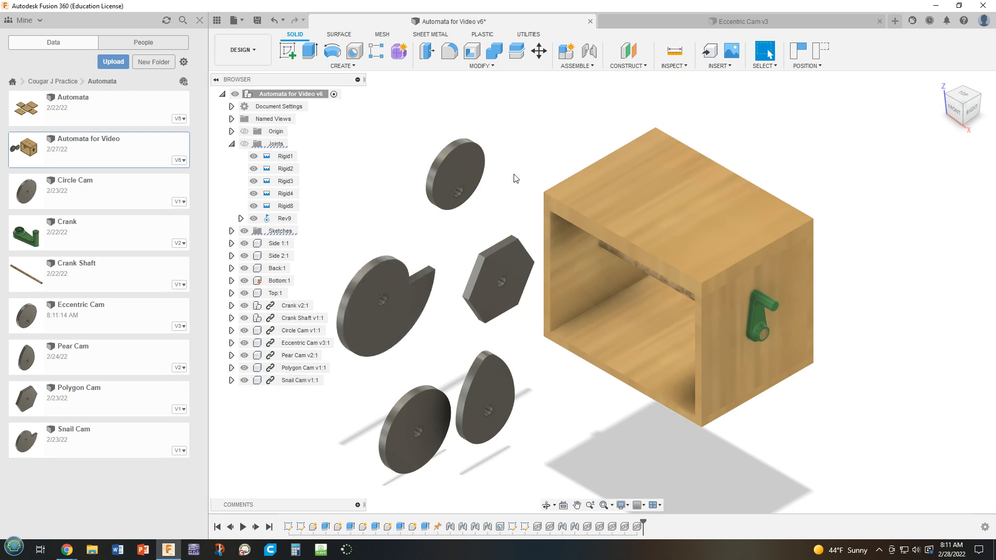
right_click(469, 166)
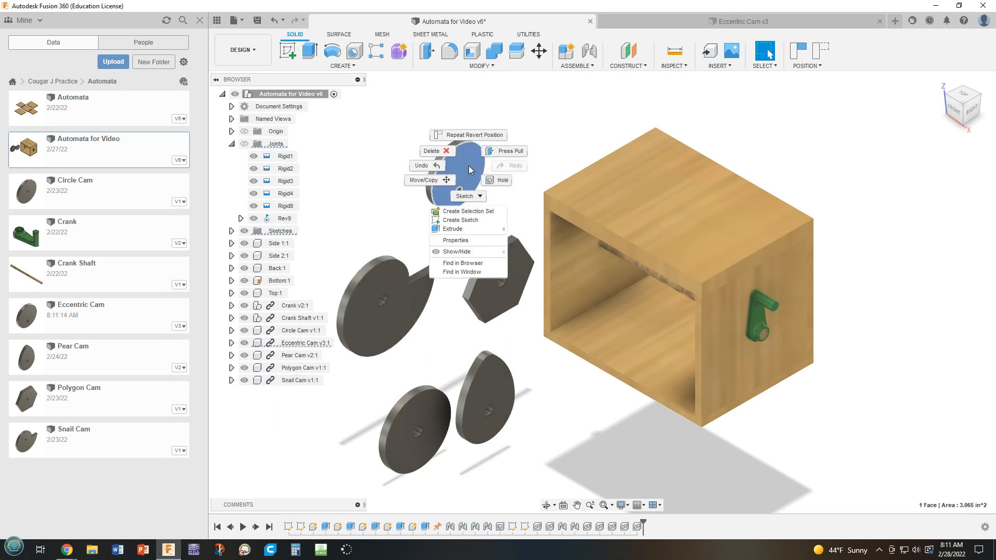
click(473, 163)
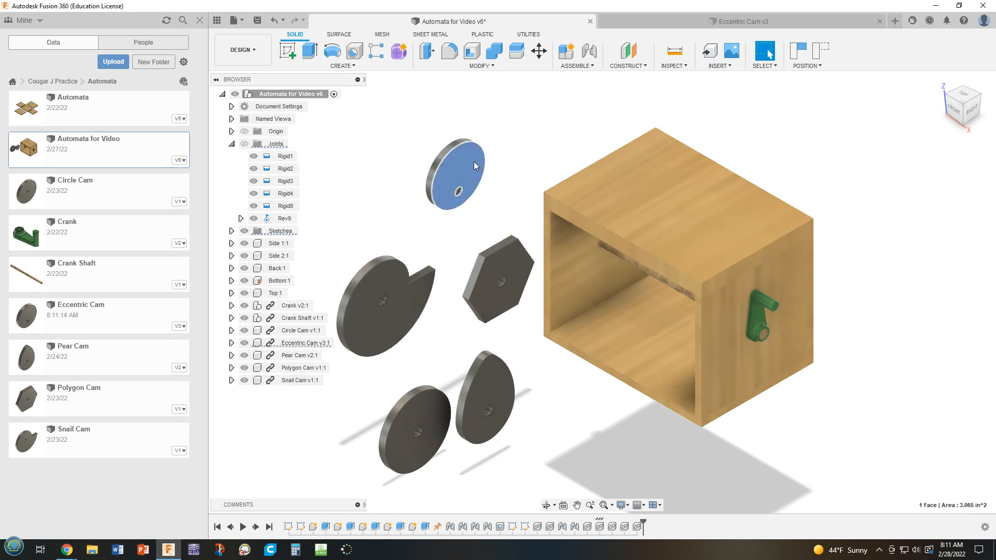
right_click(475, 165)
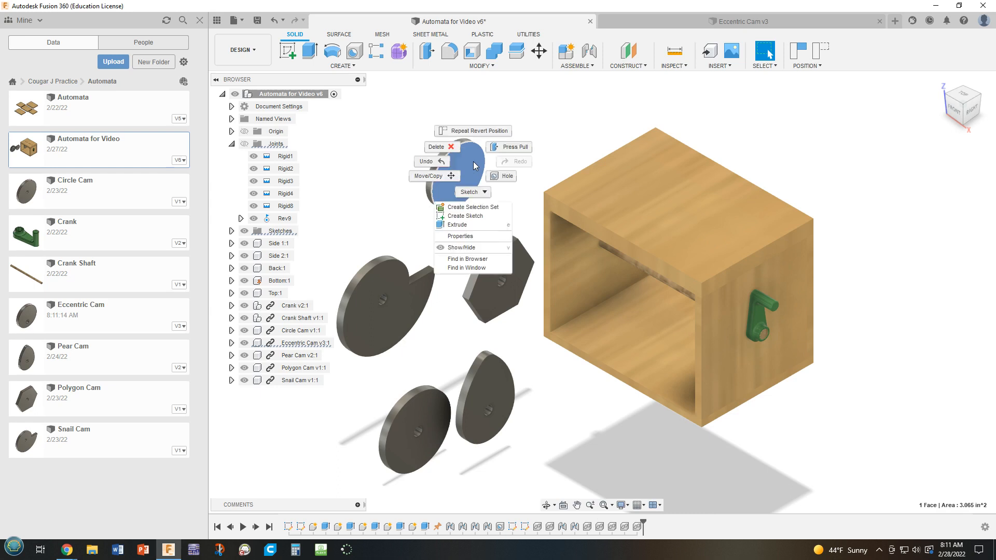
click(310, 460)
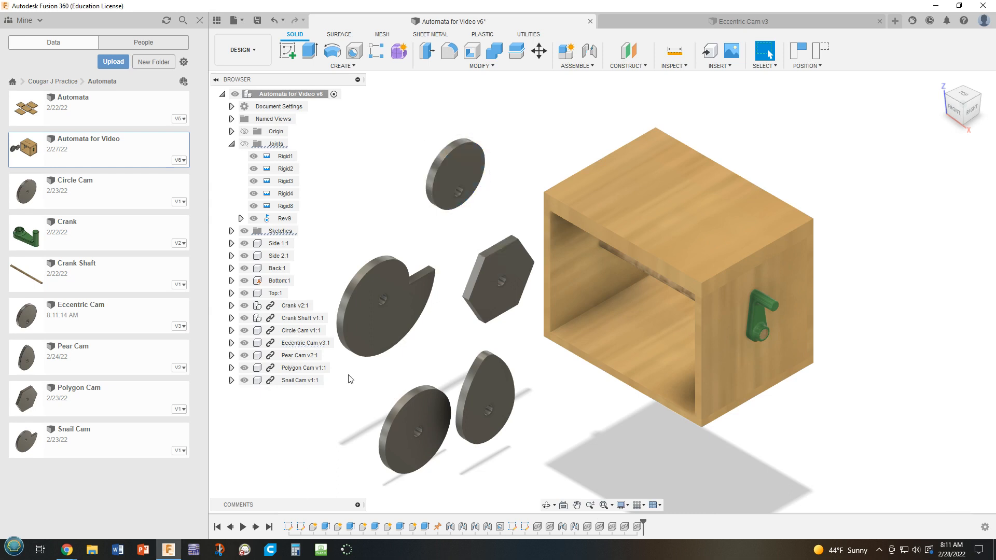
key(Escape)
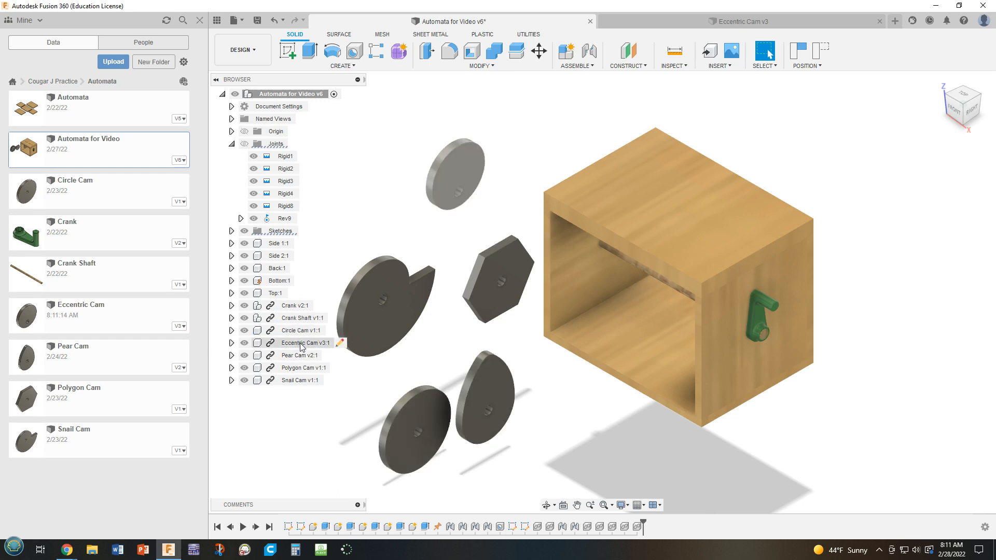
Start editing the Eccentric Cam in place within the assembly, reverting the moved components to their previous positions.
right_click(301, 344)
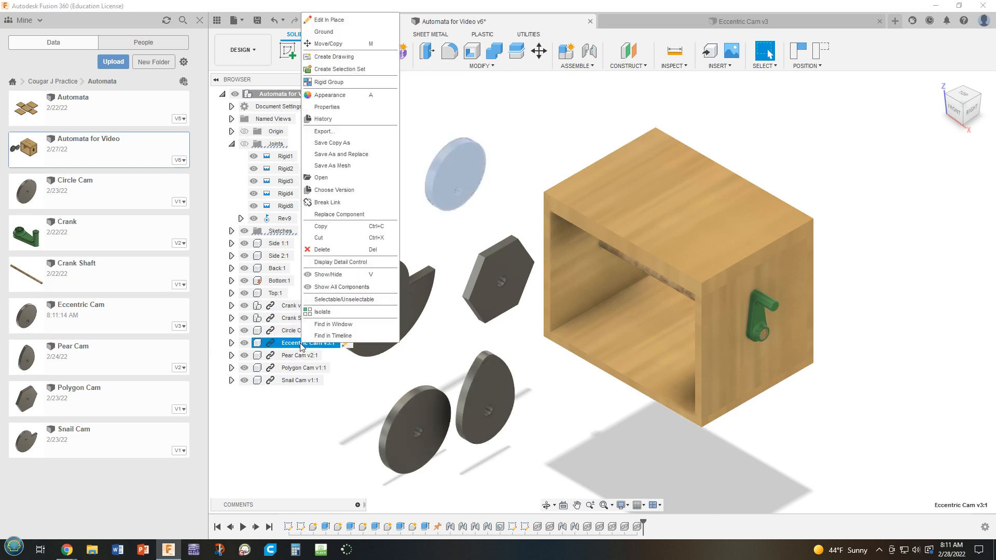
click(337, 20)
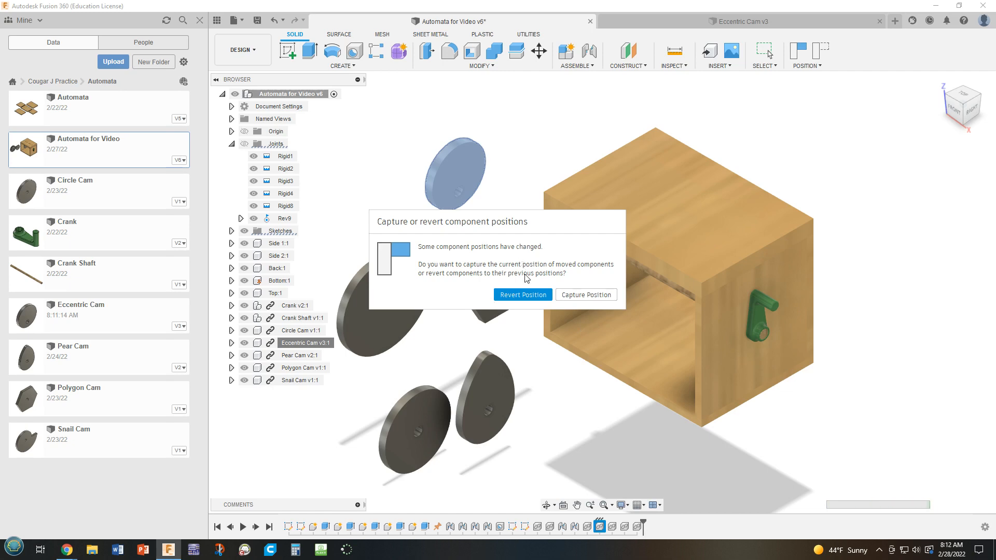
click(518, 296)
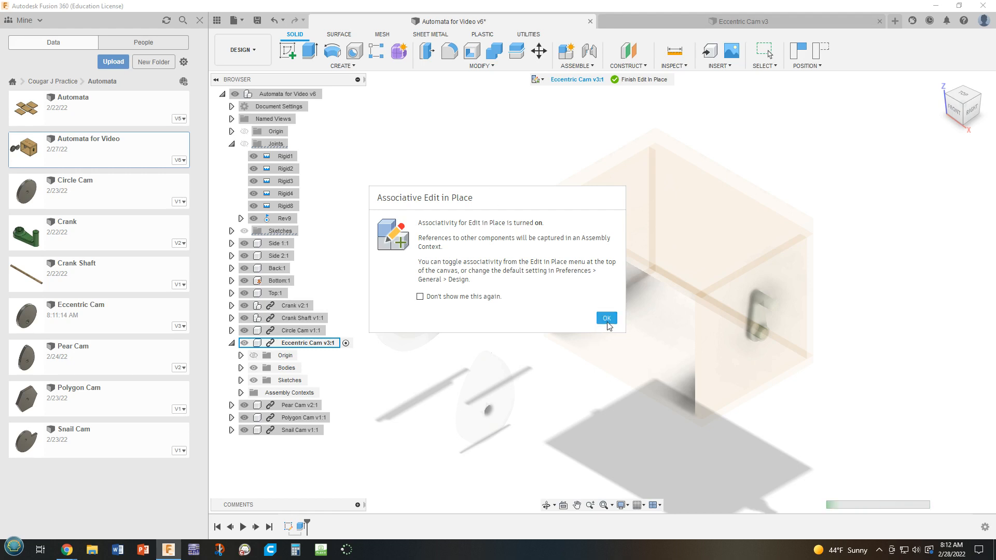
click(606, 319)
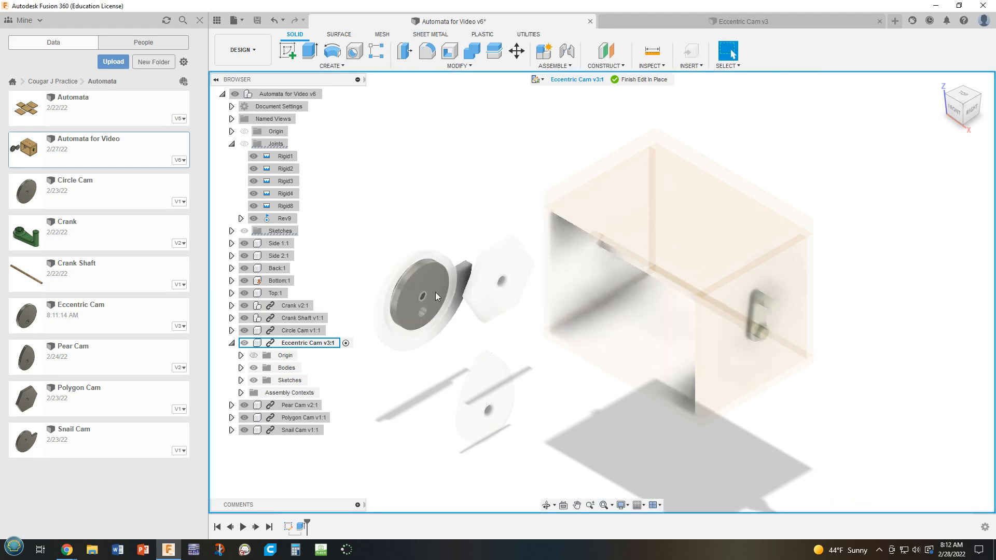
Apply the Paint - Enamel Glossy (Yellow) appearance to the Eccentric Cam.
scroll(413, 290, up, 2)
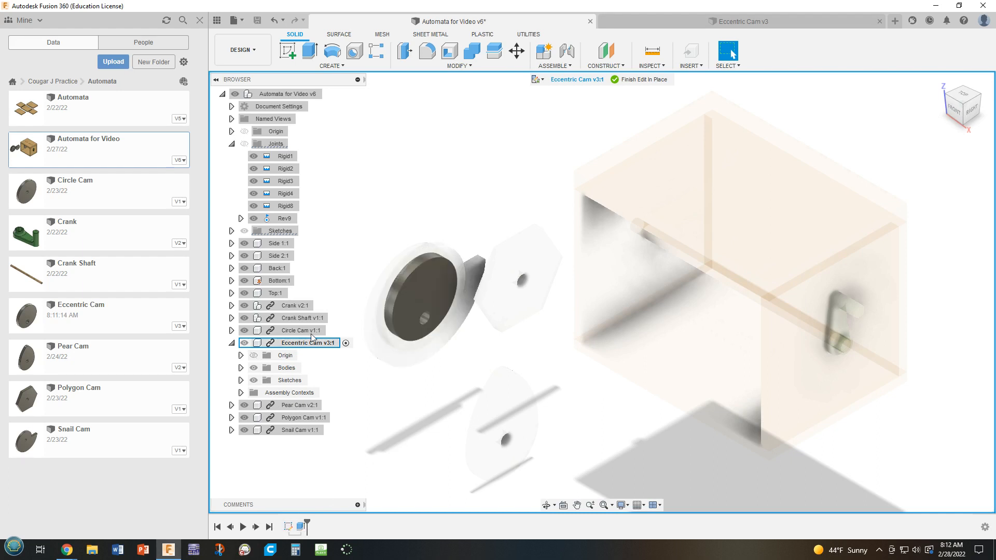
right_click(296, 344)
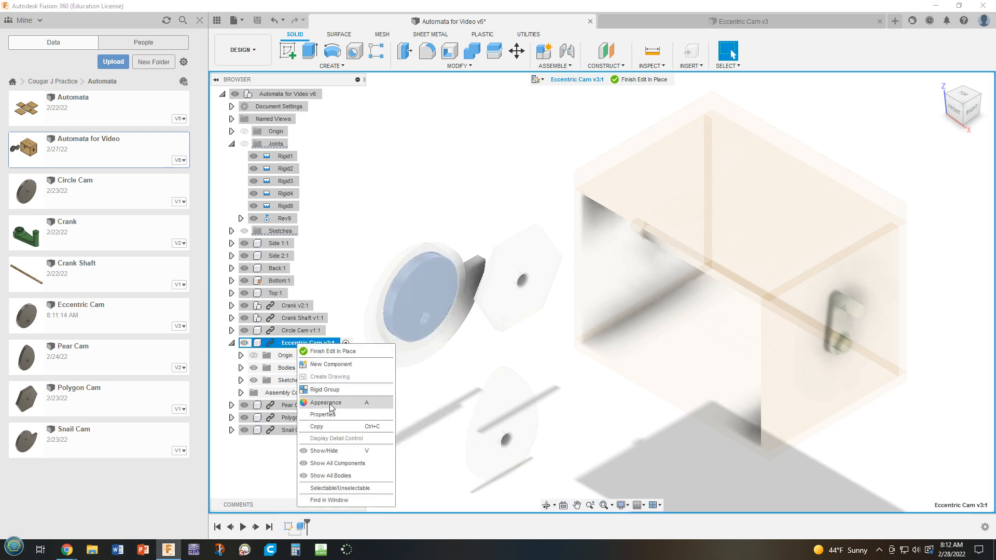
click(330, 405)
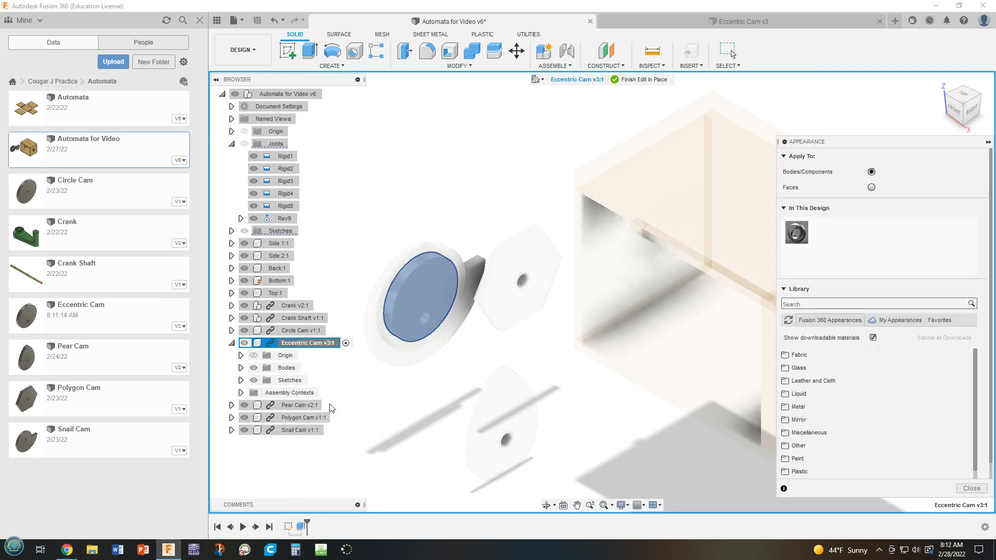
scroll(835, 415, down, 1)
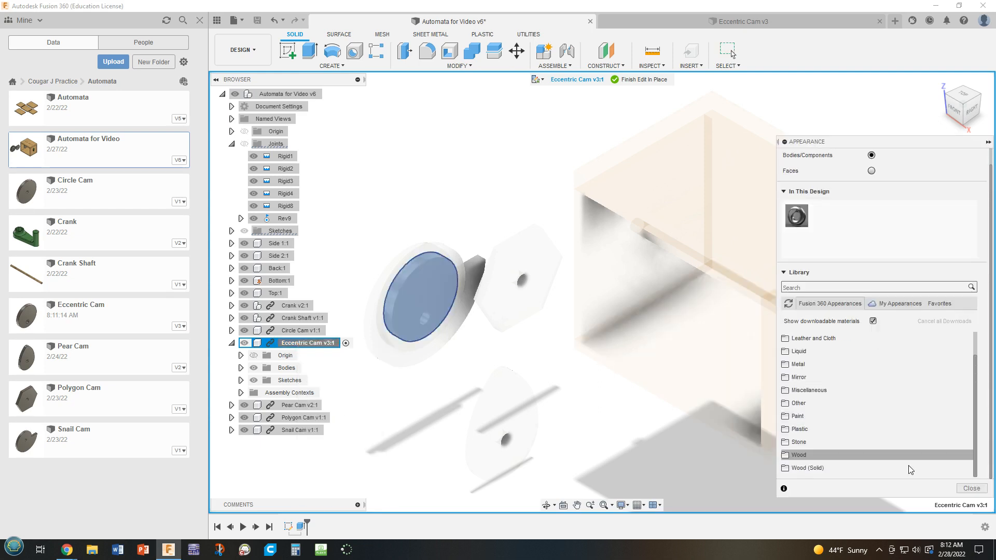
click(792, 416)
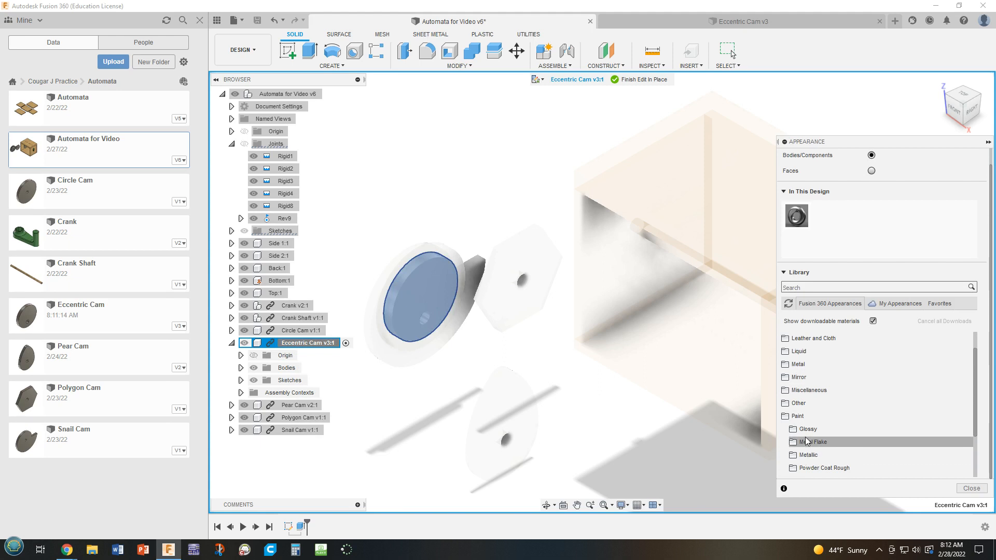
click(807, 429)
scroll(846, 440, down, 3)
drag(846, 440, 430, 298)
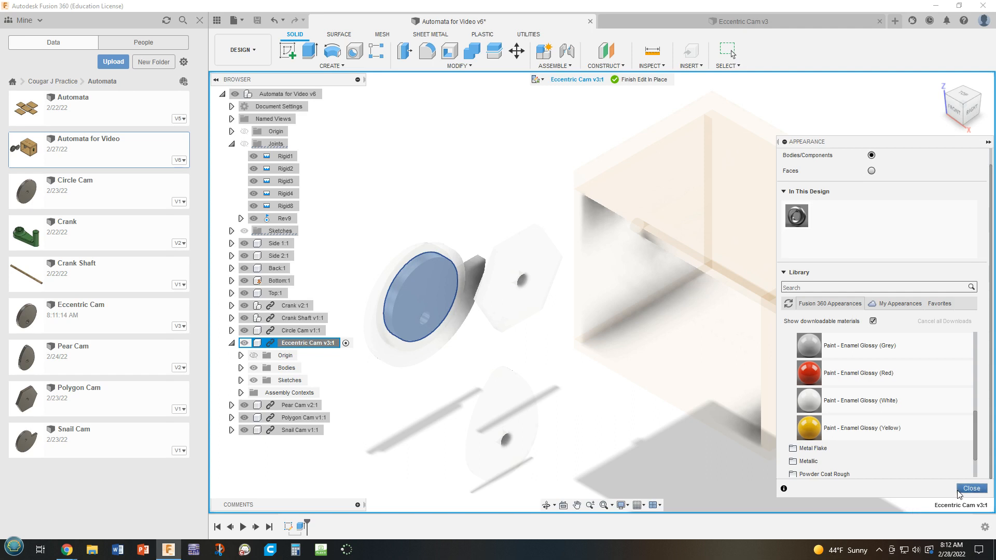
drag(808, 427, 421, 270)
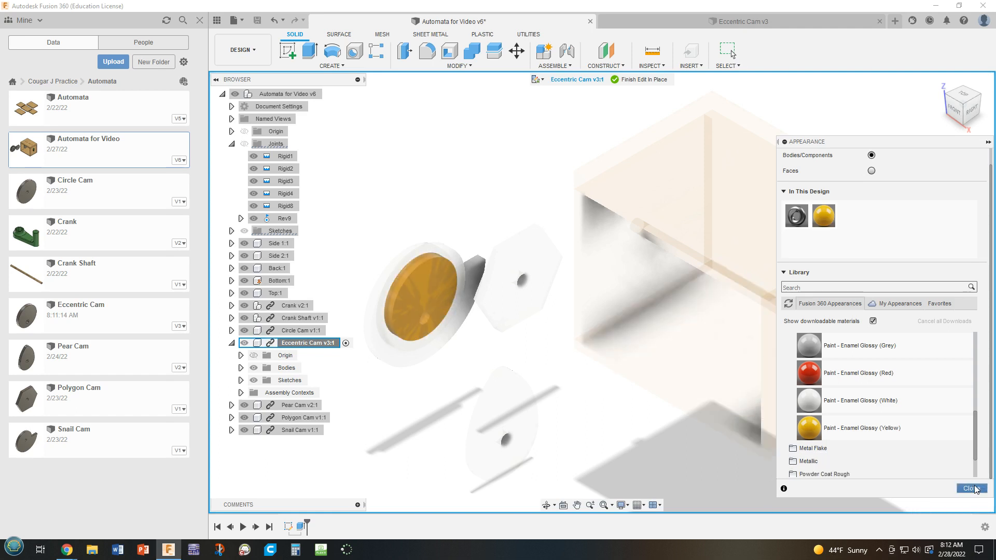
click(971, 488)
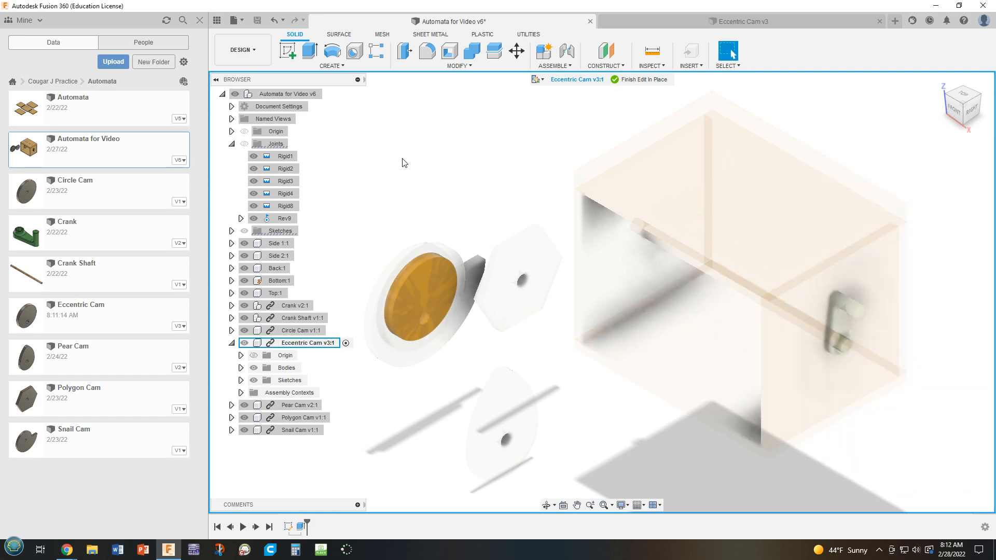
Finish the in-place edit of the Eccentric Cam and move the Circle Cam to the empty space below the Snail Cam.
click(640, 81)
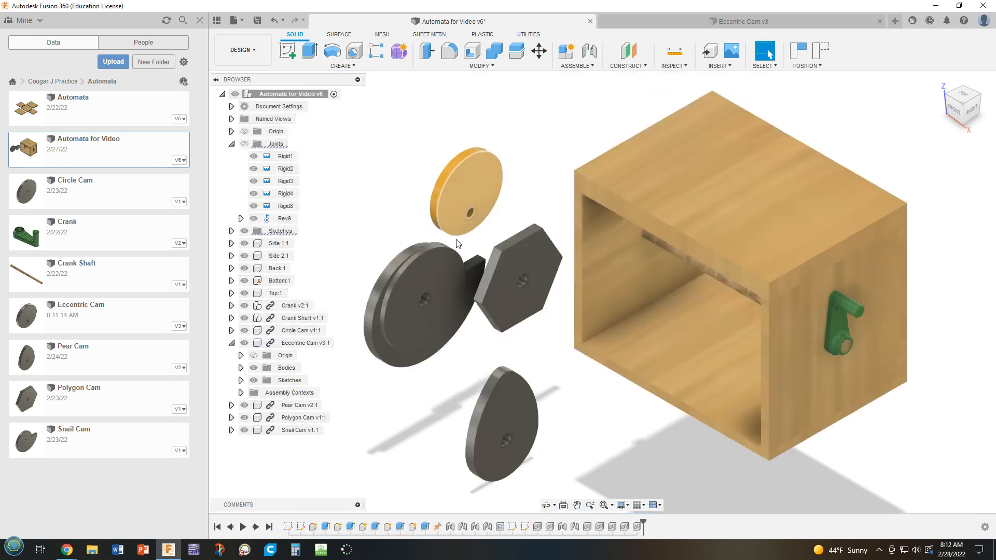
drag(458, 244, 434, 425)
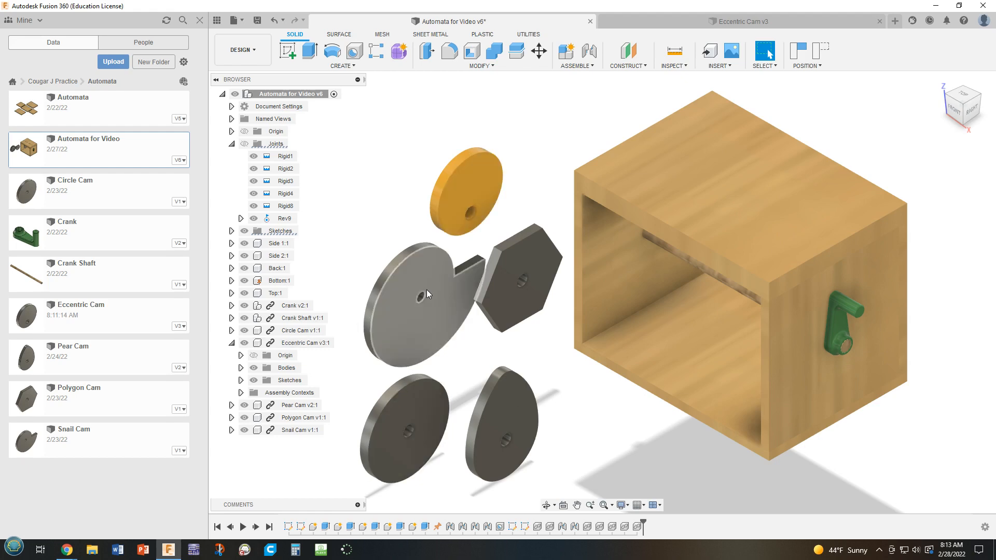
Open the Eccentric Cam's own design to check its appearance there, and return to the Automata for Video assembly.
right_click(289, 407)
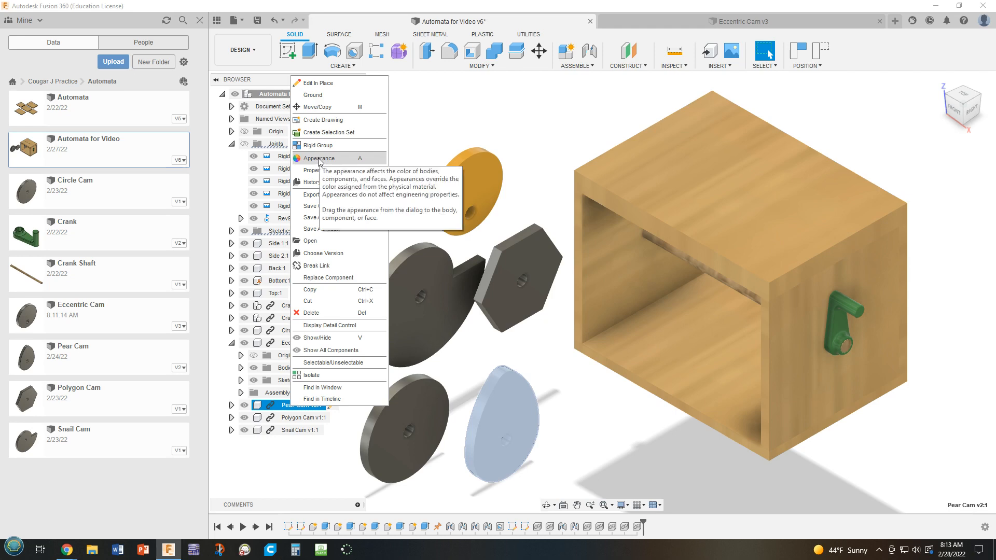
click(529, 161)
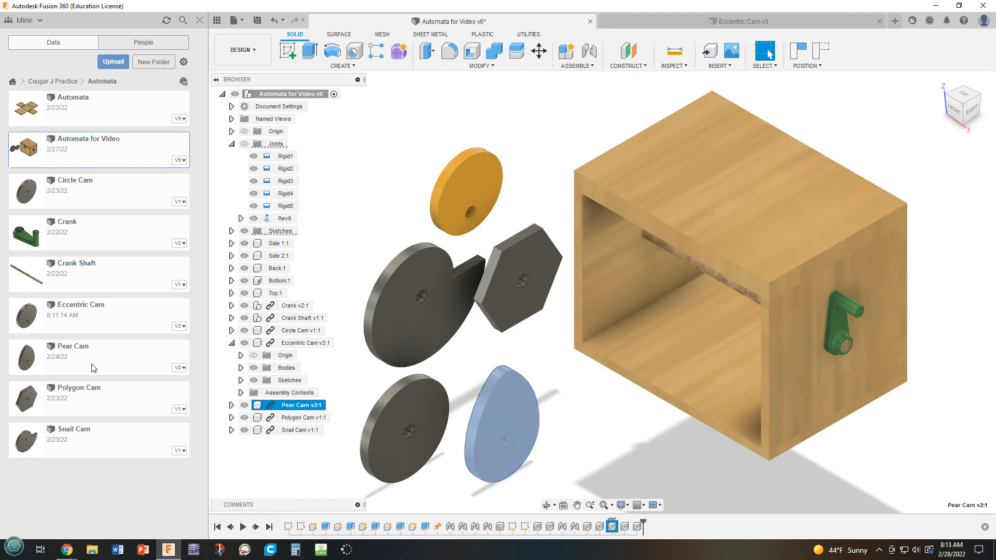
double_click(93, 327)
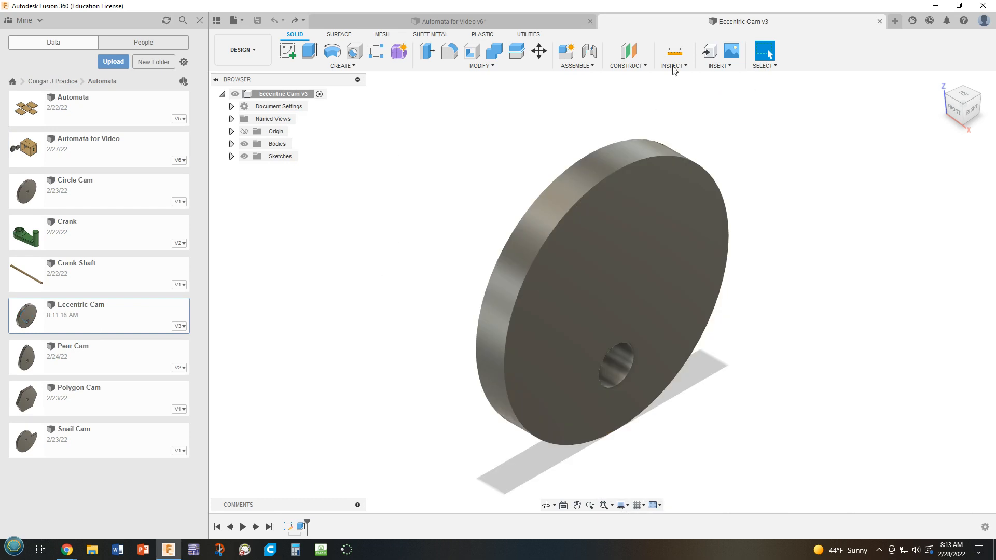
click(446, 18)
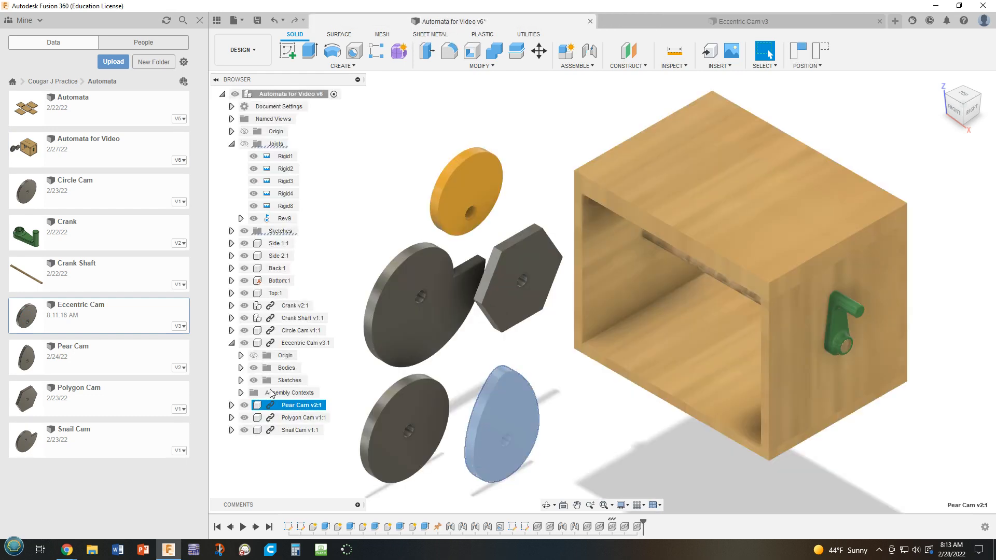
Apply the Paint - Enamel Glossy (Red) appearance to the Pear Cam in the assembly.
right_click(283, 408)
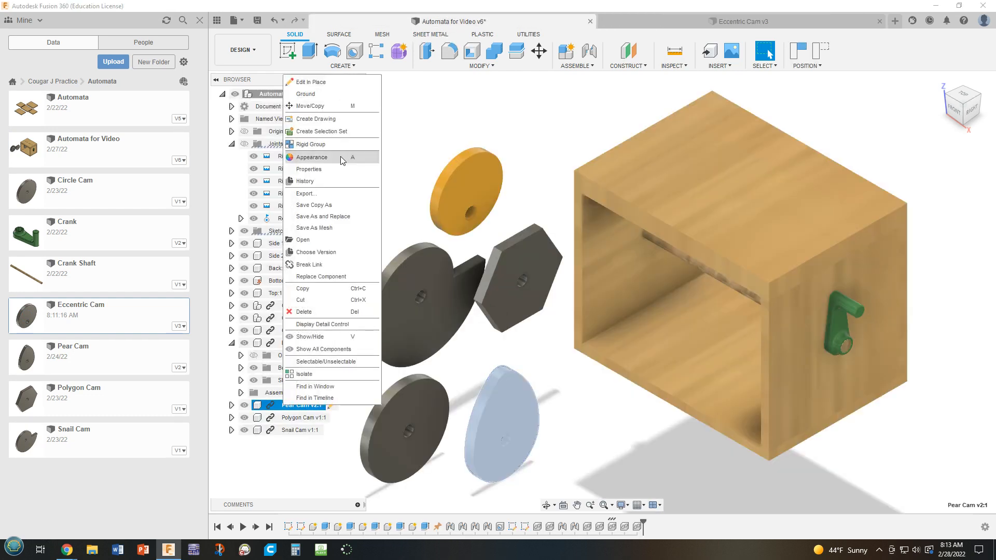
click(344, 157)
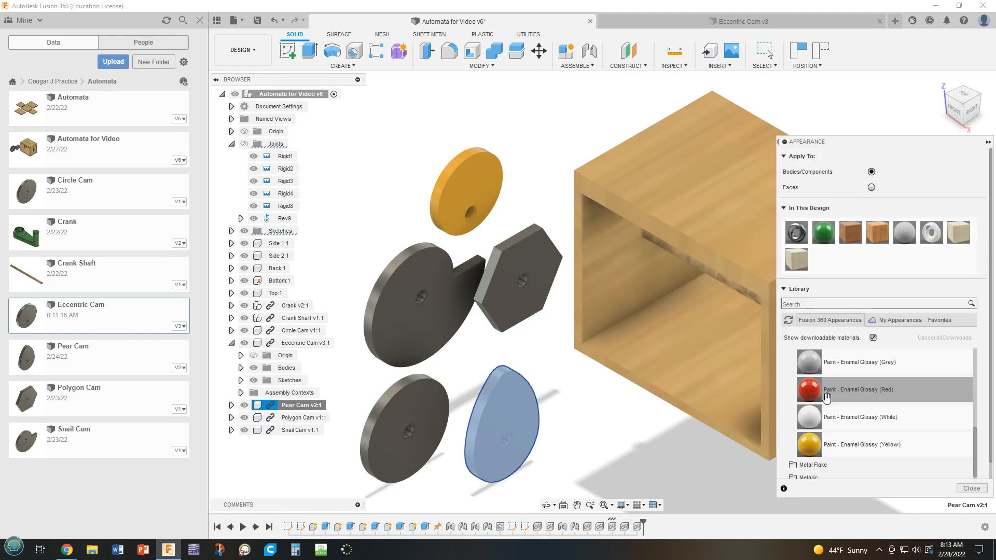
drag(809, 389, 513, 447)
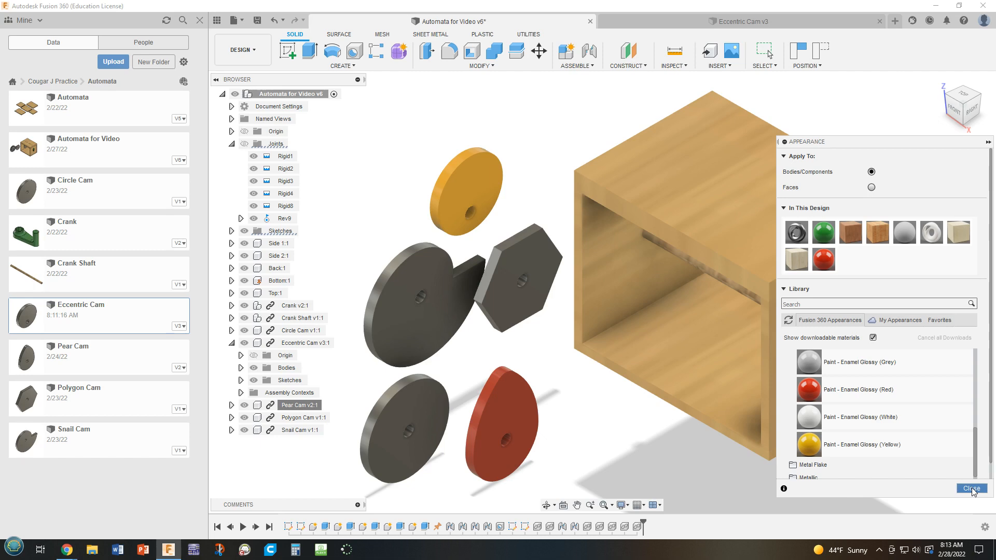
click(972, 489)
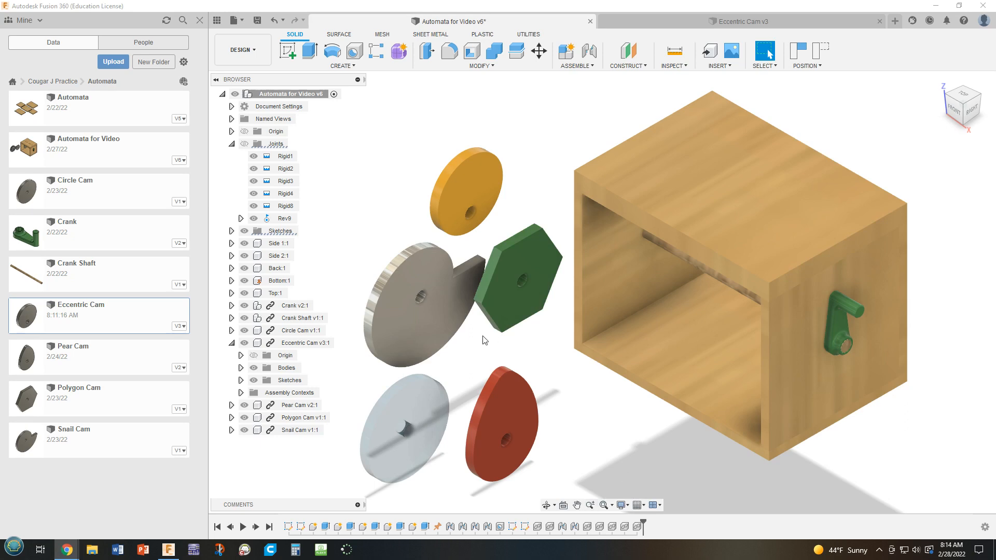
Apply the Walnut wood appearance to the Circle Cam in the assembly.
scroll(437, 425, up, 2)
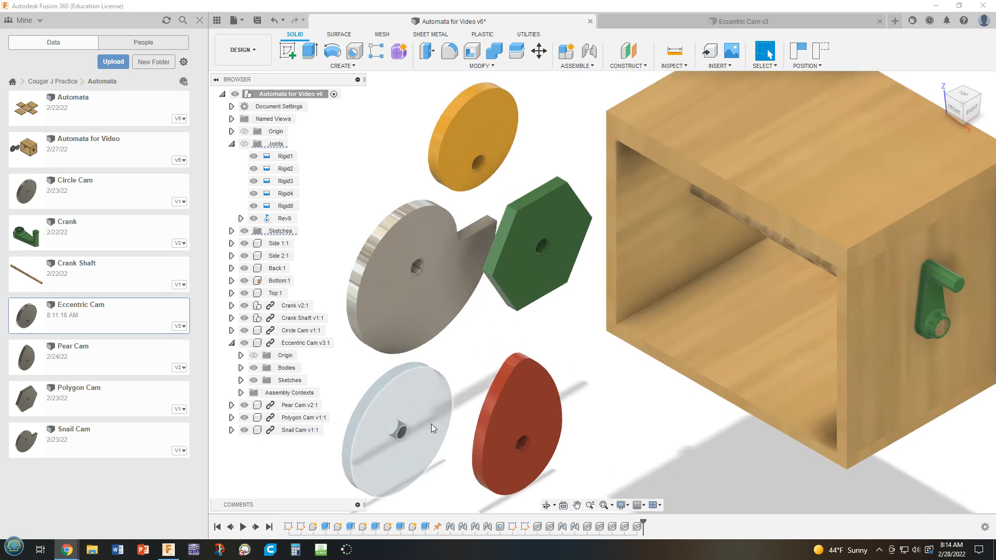
scroll(419, 400, down, 1)
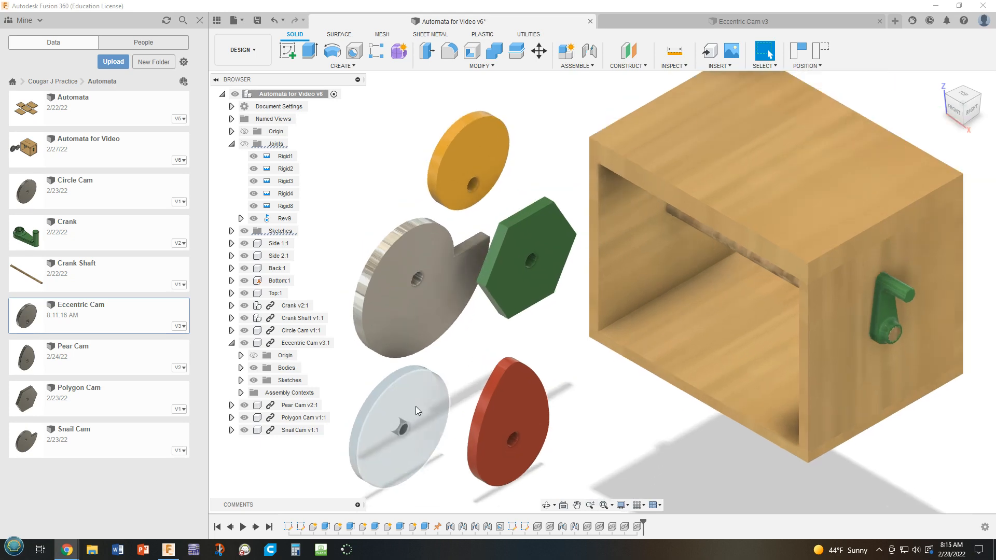
click(398, 391)
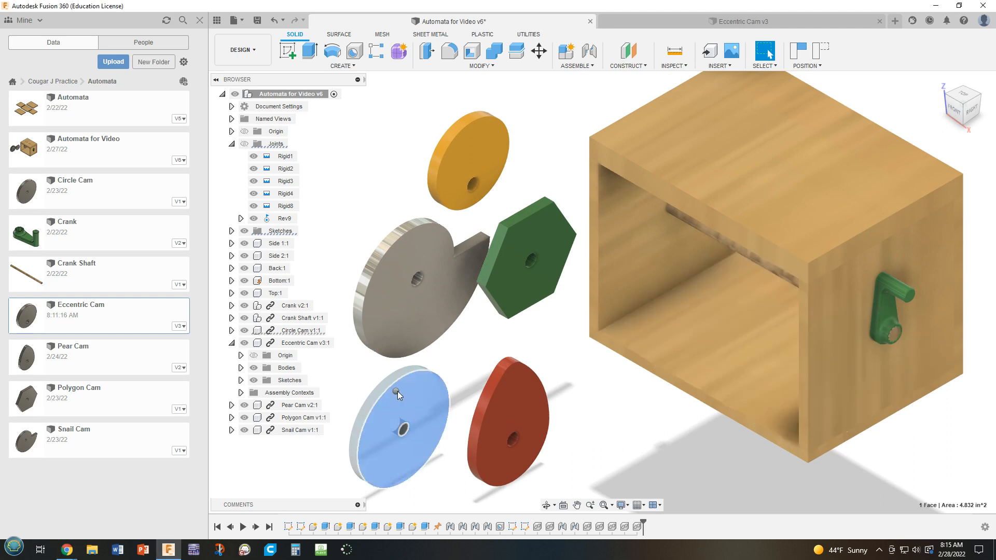
right_click(445, 410)
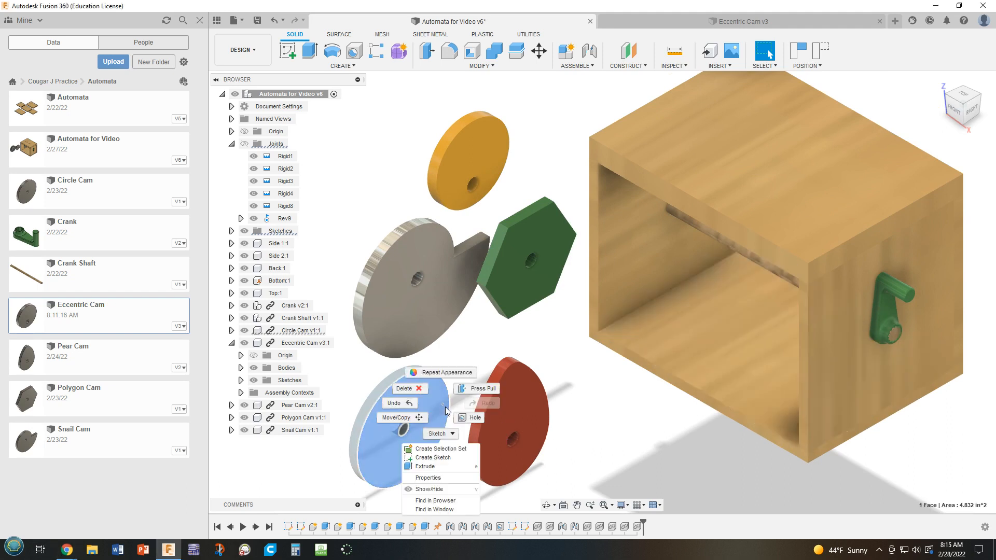
click(444, 374)
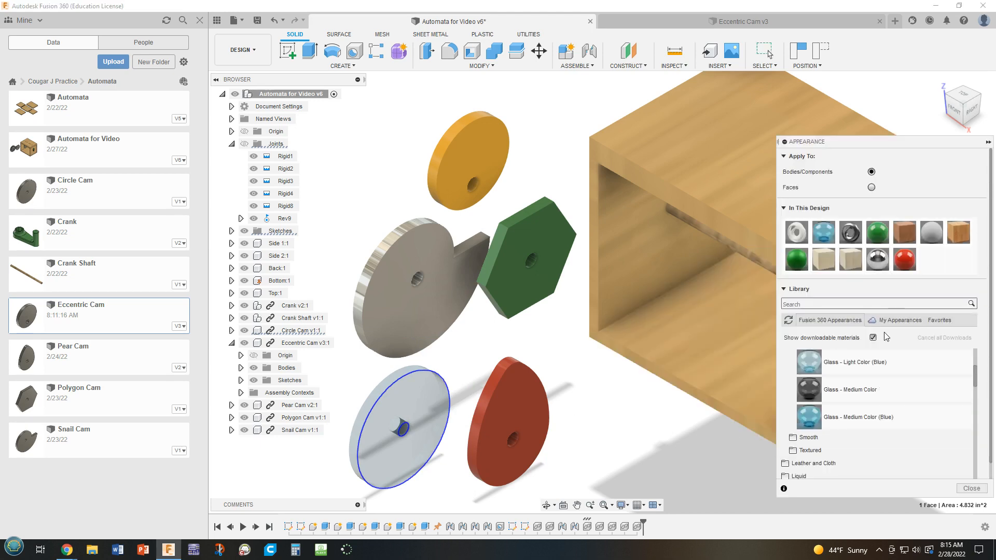
scroll(840, 358, up, 3)
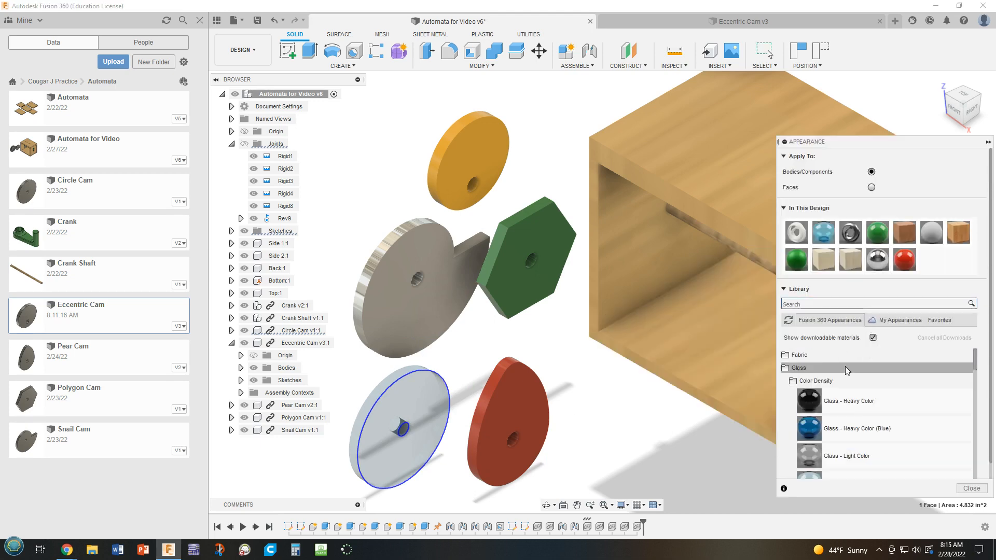
click(793, 357)
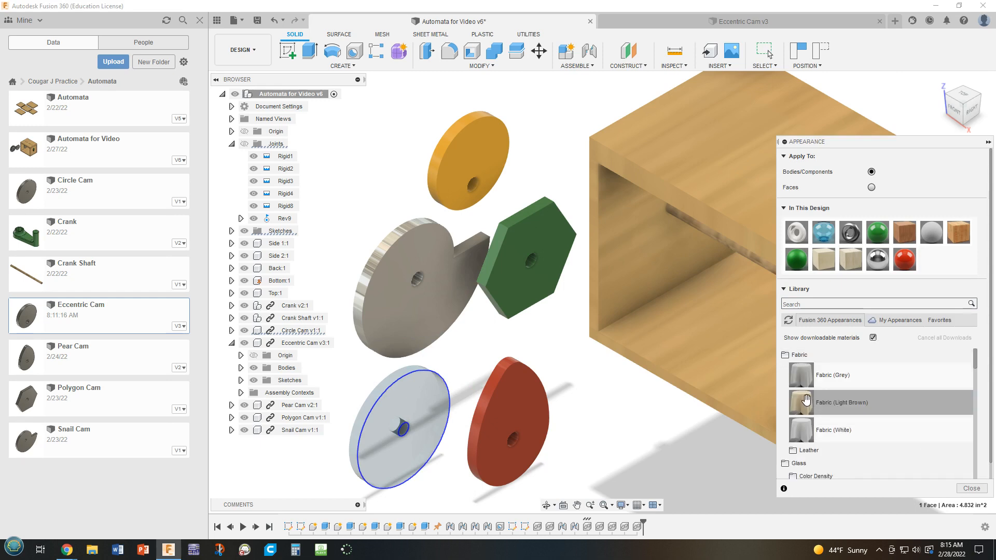
scroll(797, 429, down, 2)
scroll(797, 429, up, 2)
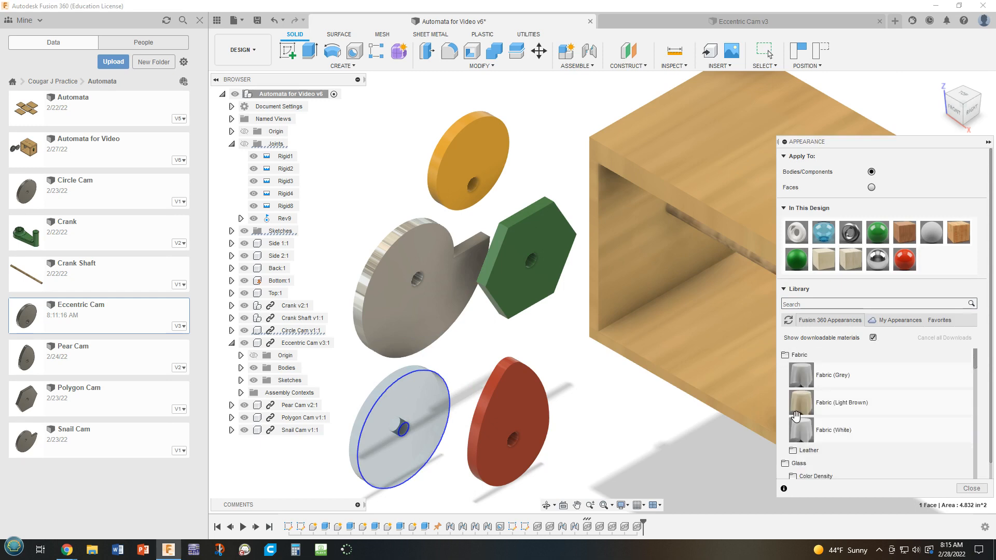
click(792, 450)
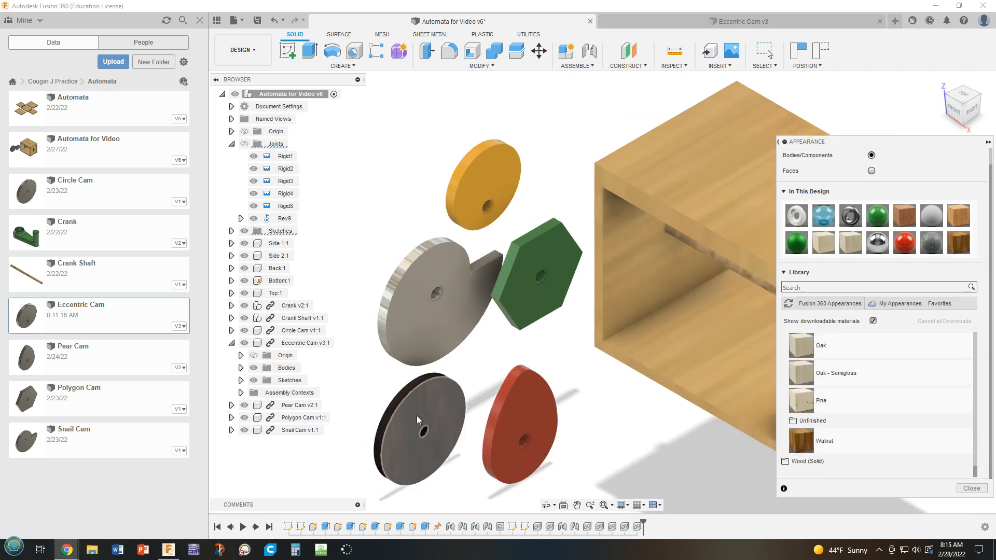
click(972, 489)
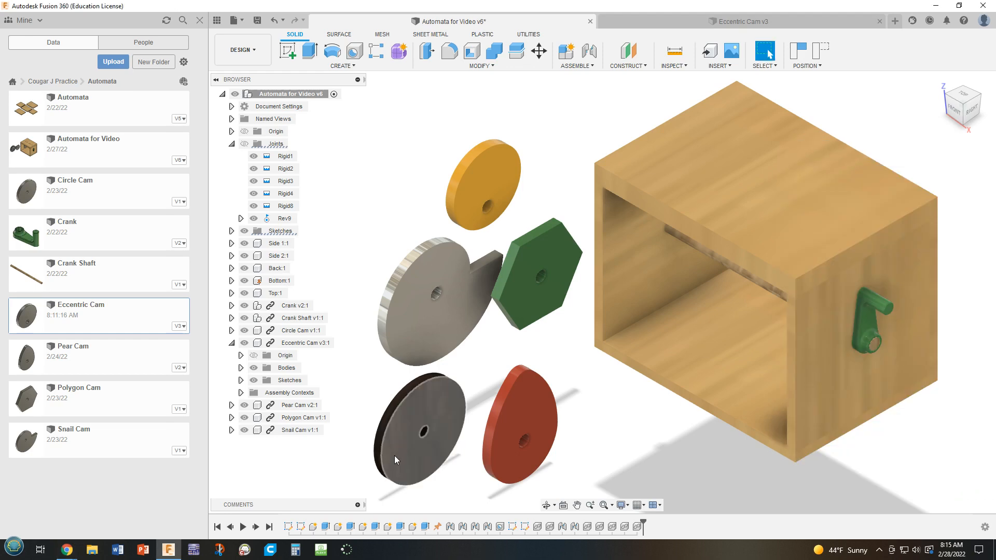
scroll(431, 431, up, 1)
scroll(699, 330, up, 1)
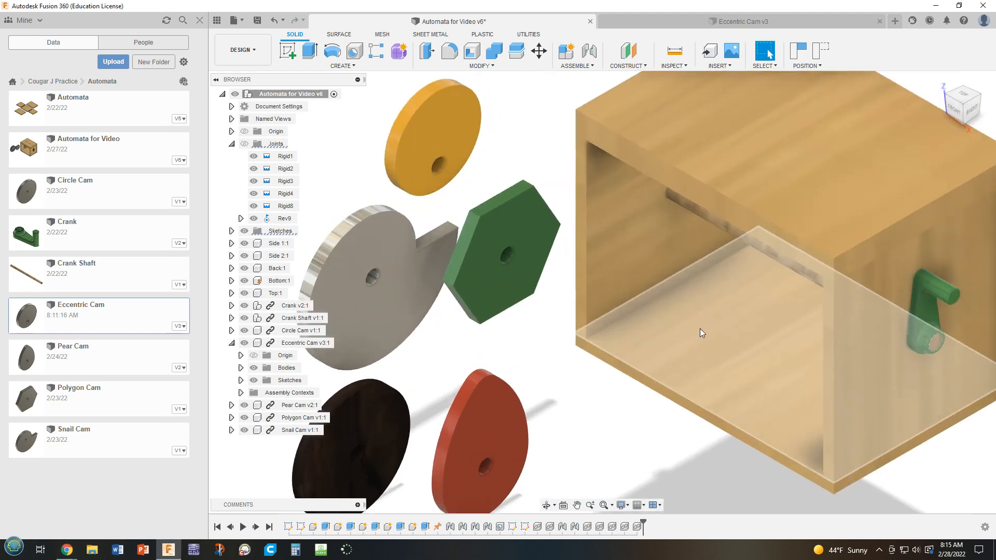
scroll(601, 424, down, 1)
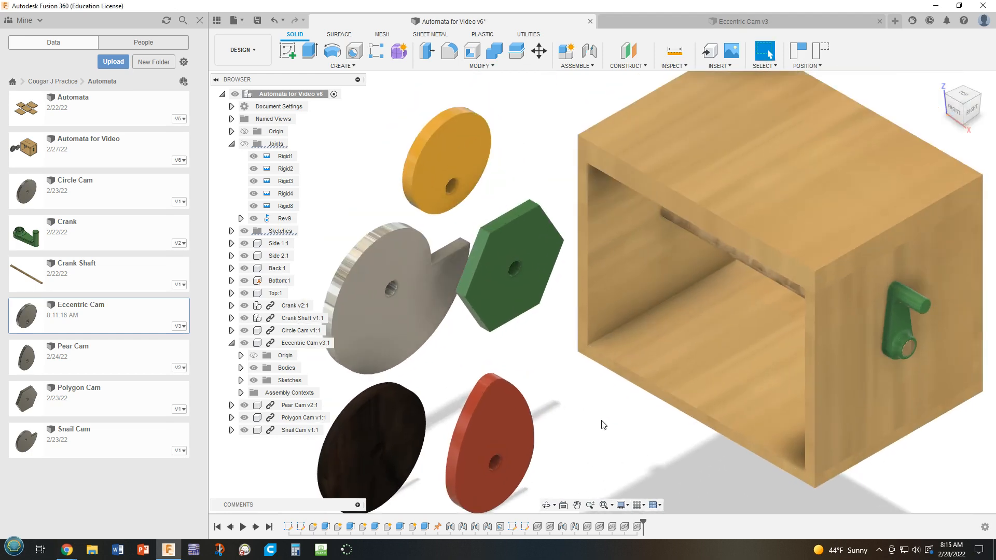
scroll(644, 389, down, 2)
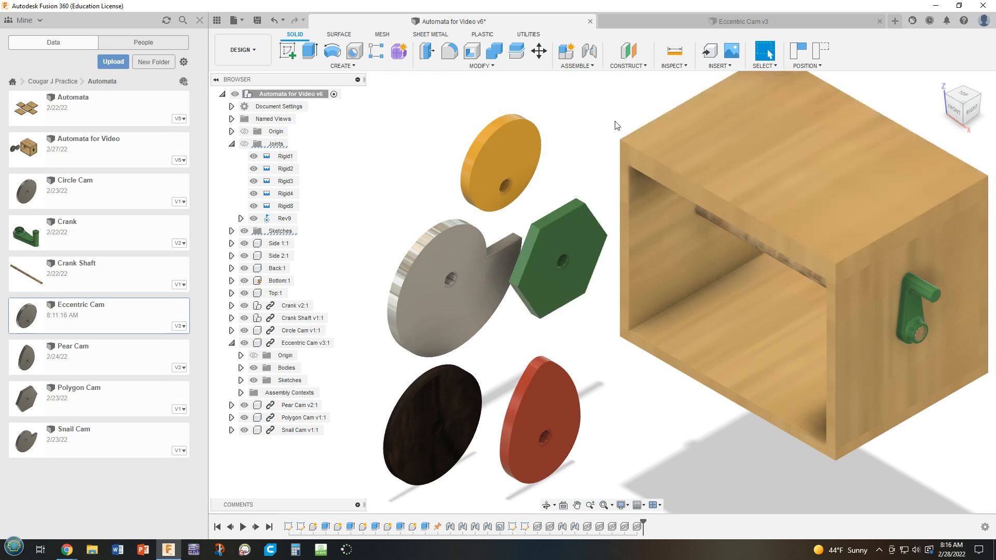
Create an empty sketch on the box's top face, reverting the moved components to their previous positions, and finish the sketch.
click(287, 50)
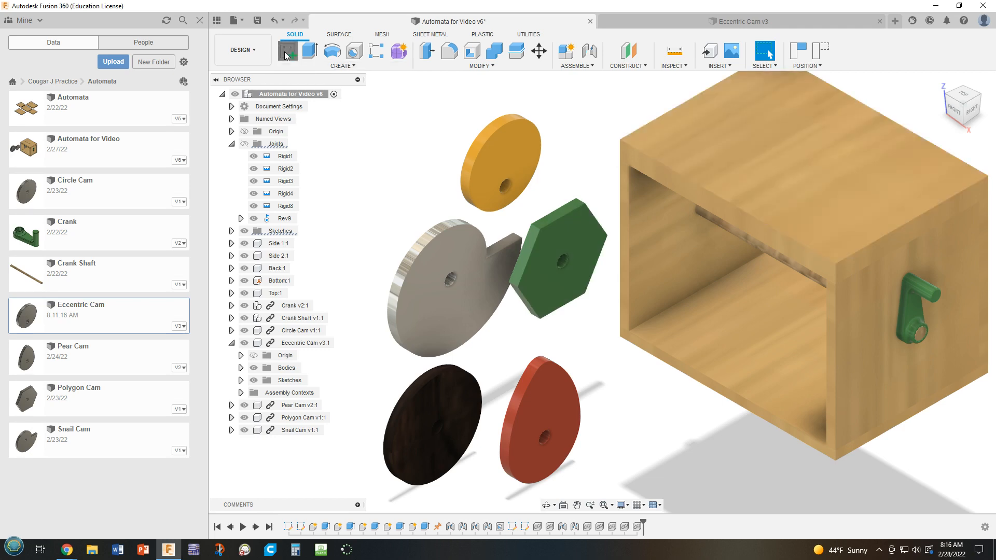
click(786, 153)
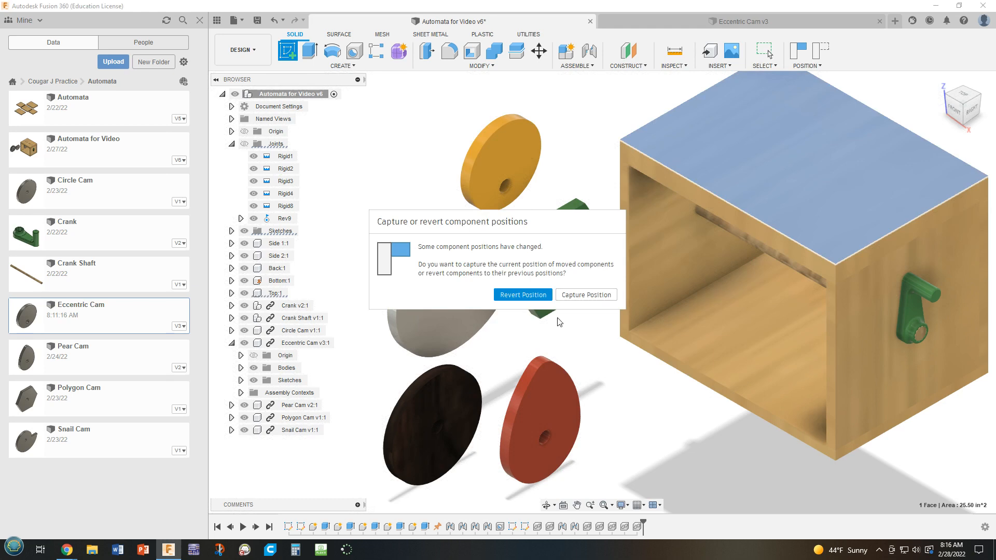
click(523, 295)
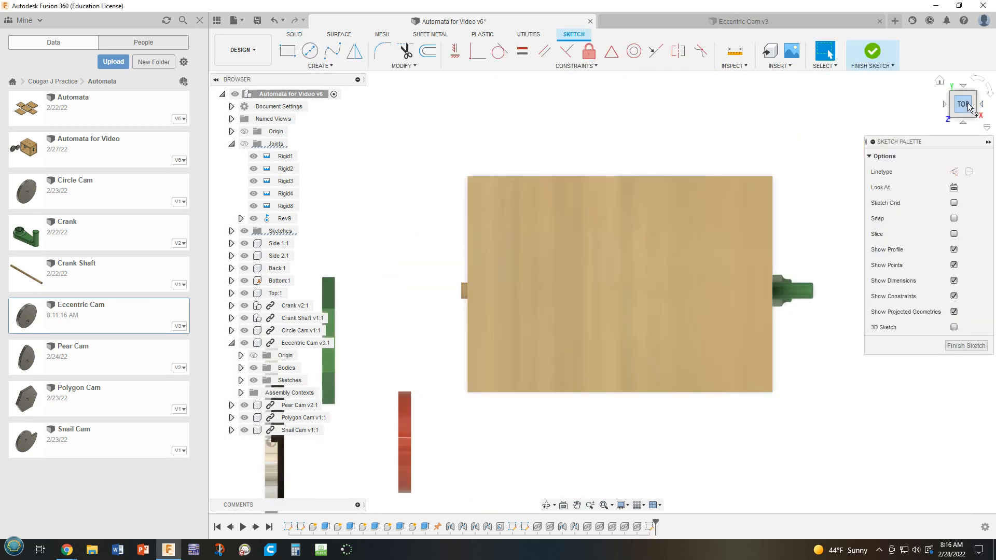
middle_drag(524, 489, 558, 447)
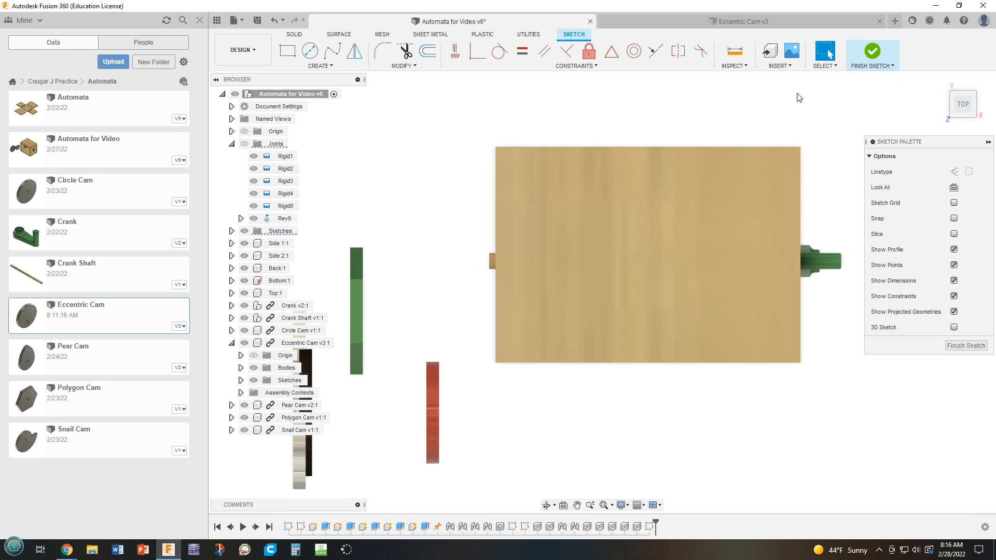
click(872, 52)
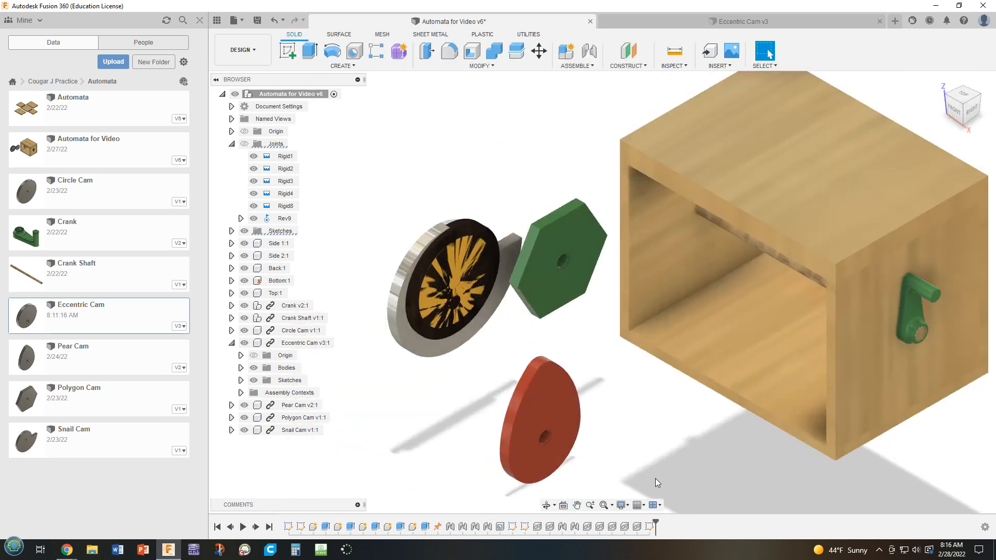
Construct an axis through the cylindrical face of the Crank Shaft.
shift+middle_drag(663, 457, 674, 425)
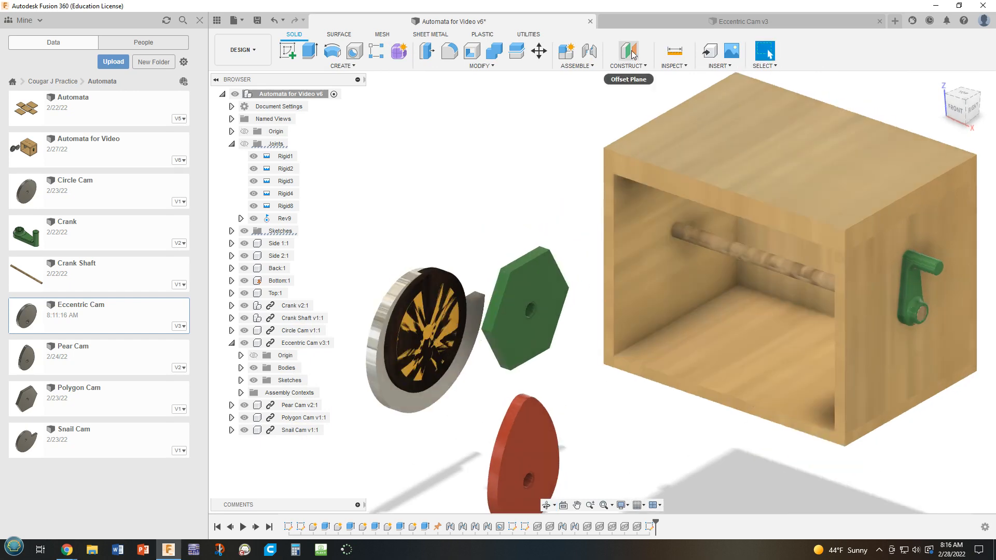
click(633, 67)
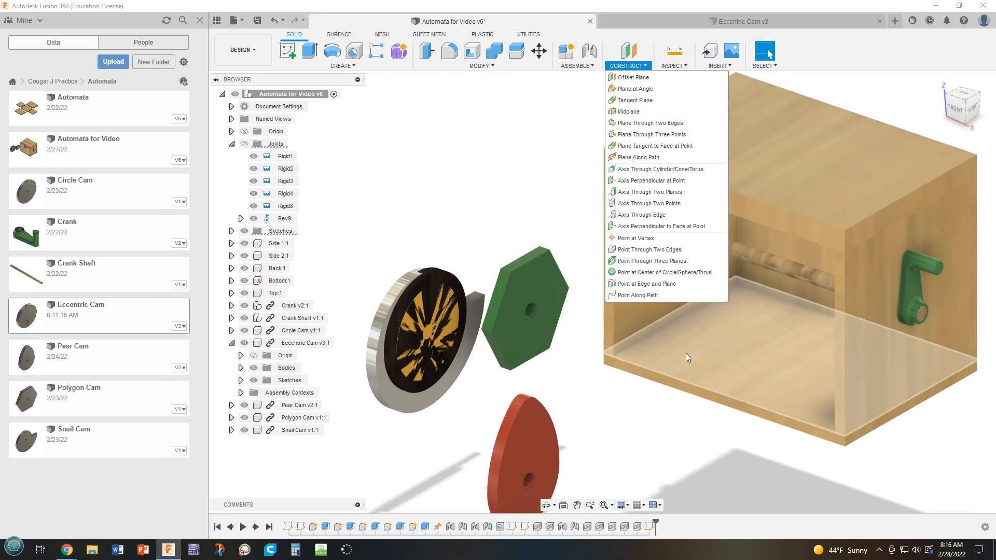
click(629, 169)
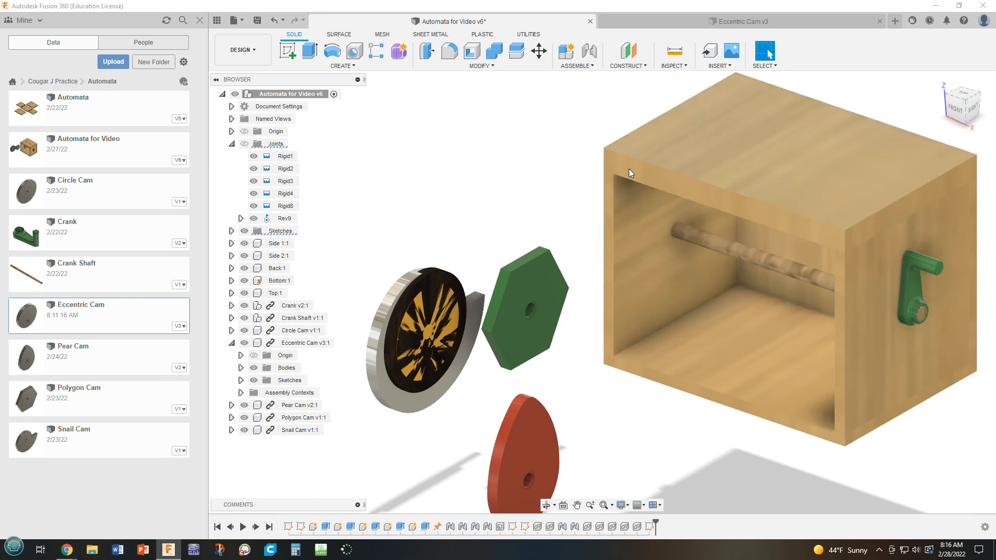
click(761, 262)
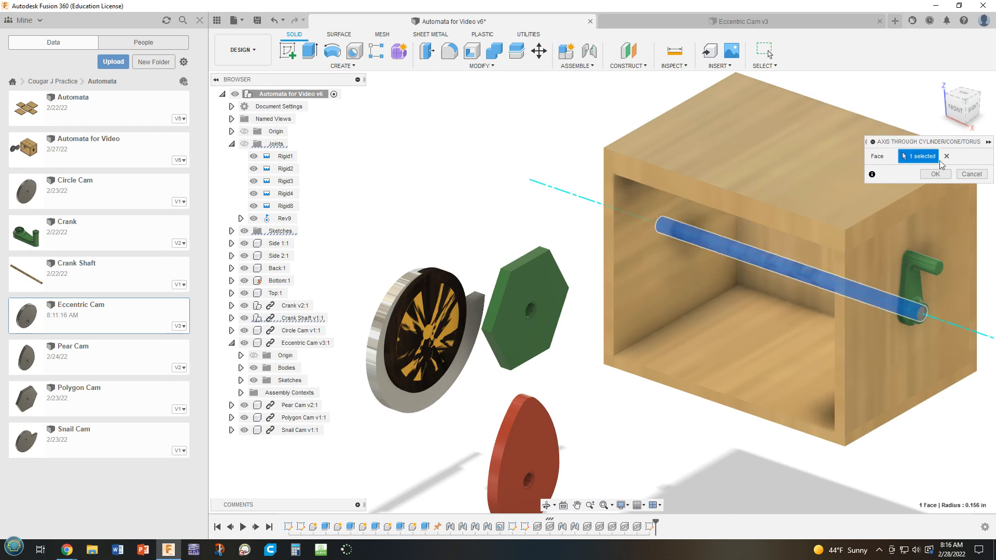
click(936, 174)
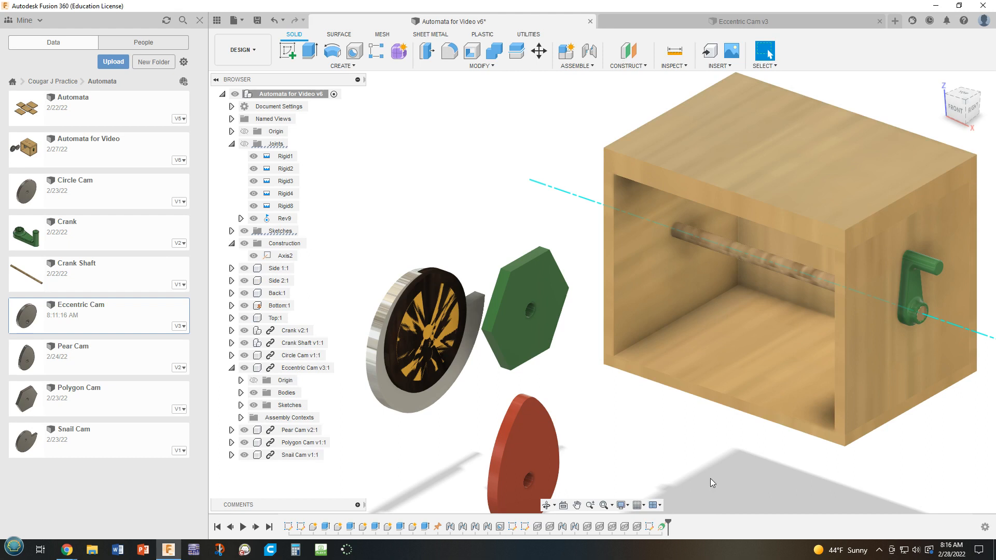
Reorder the timeline so that the top-face sketch comes after the crank shaft axis.
click(662, 528)
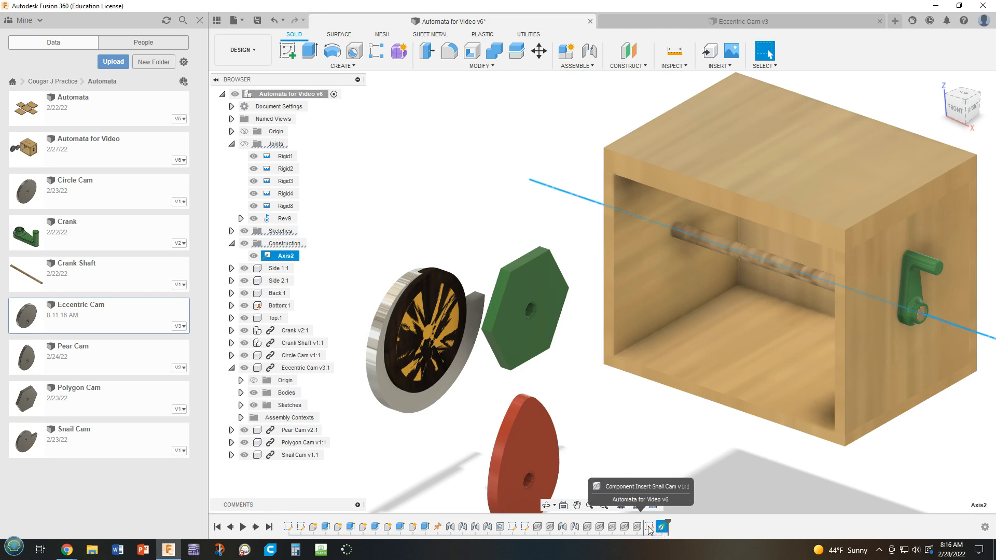
drag(650, 530, 650, 530)
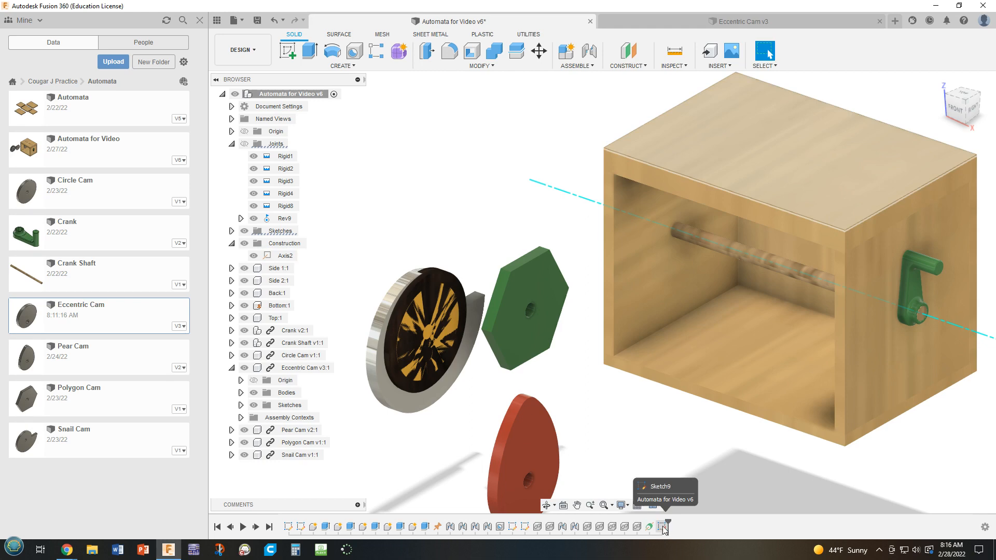
Edit the top-face sketch and project the crank shaft axis and the inner face of the box's left side into it.
double_click(662, 528)
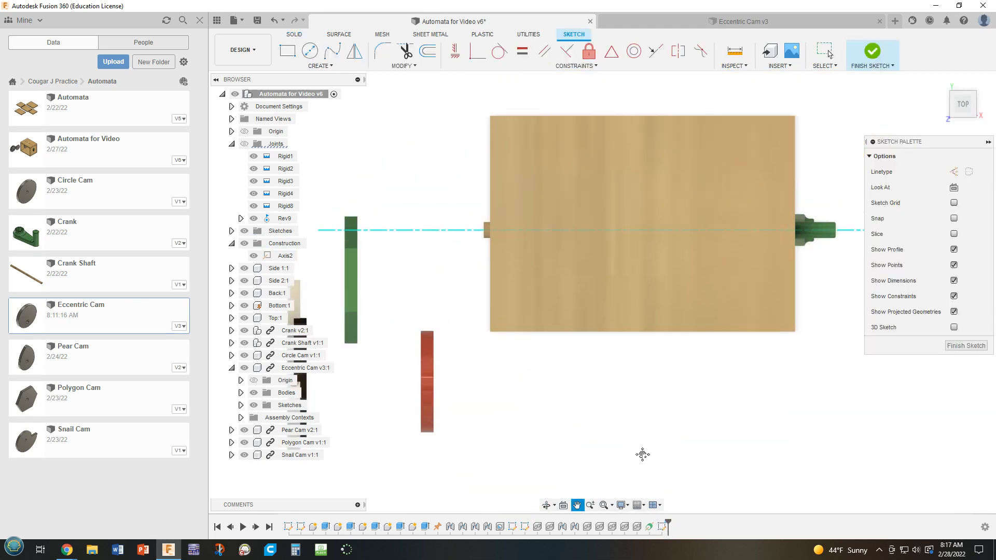
click(327, 66)
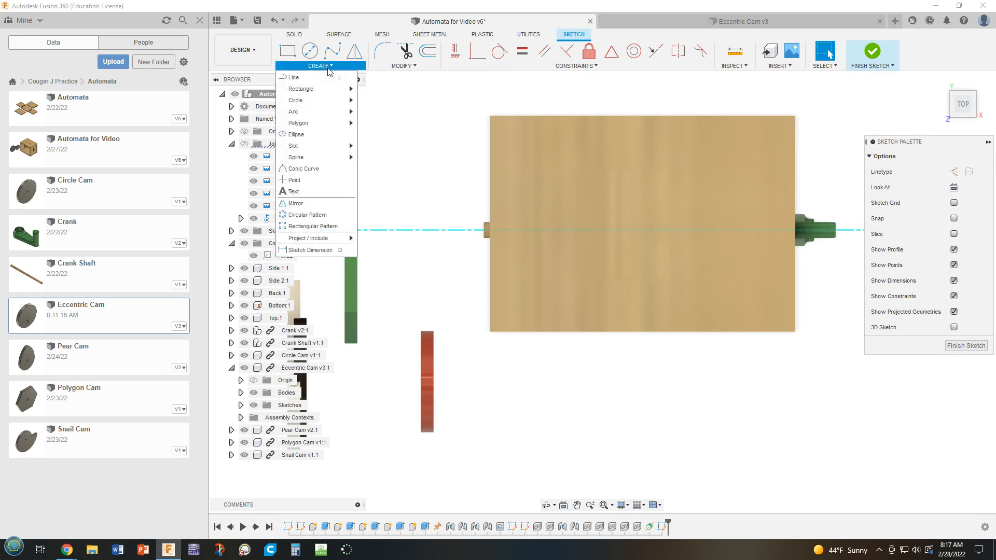
mouse_move(313, 242)
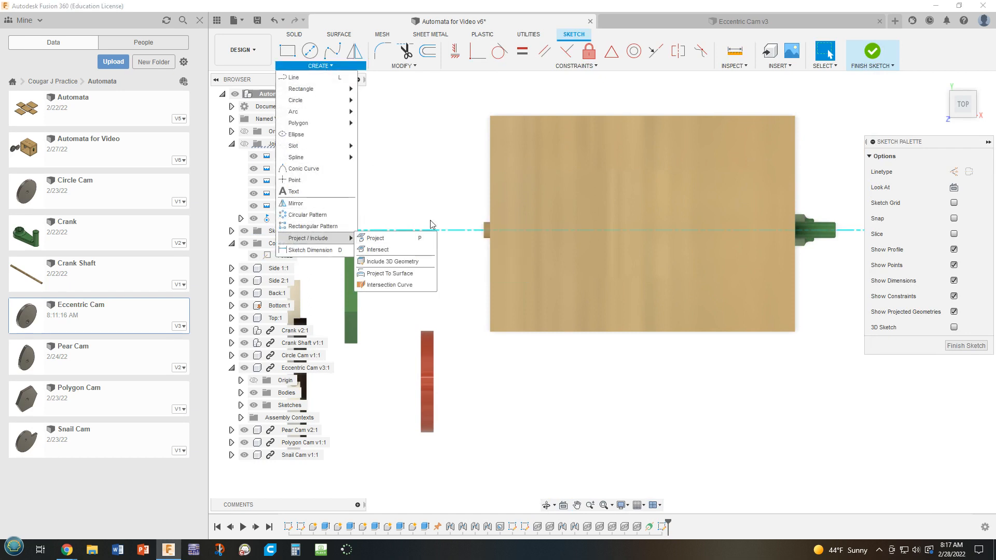
click(376, 238)
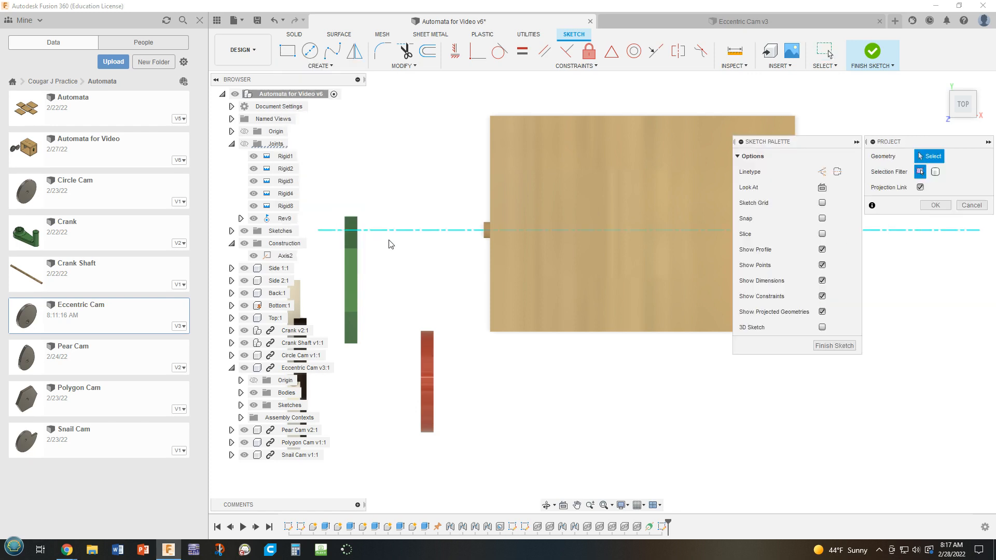
click(442, 231)
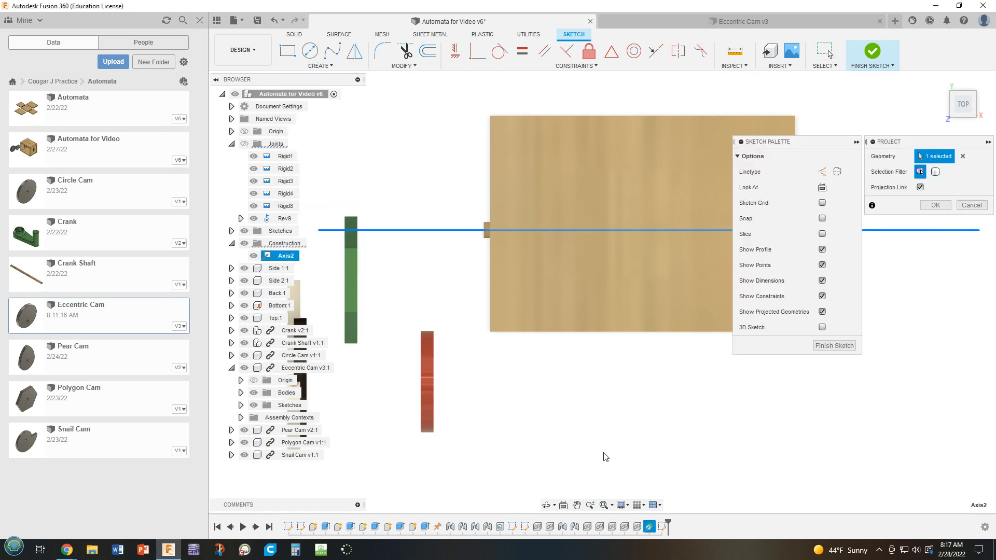
shift+middle_drag(623, 432, 602, 384)
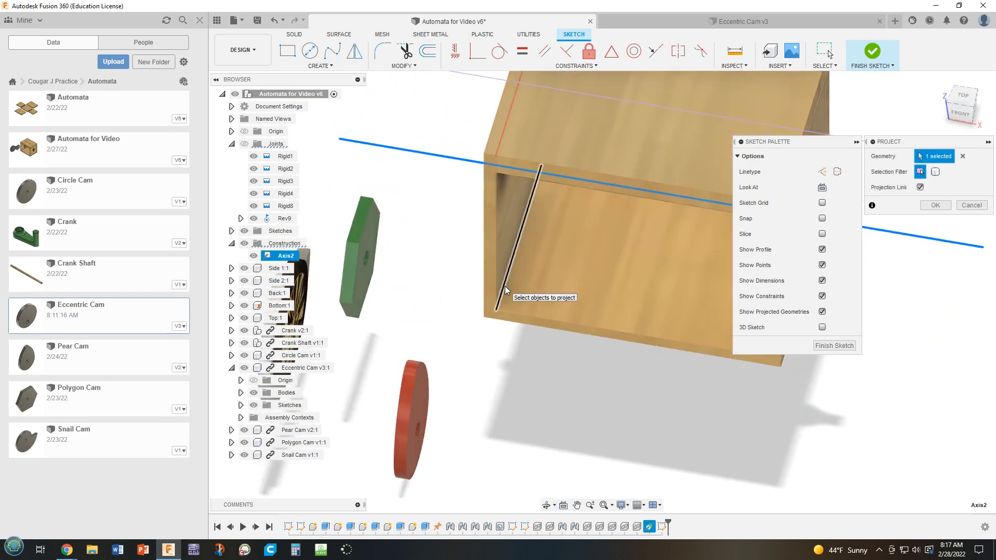
click(514, 210)
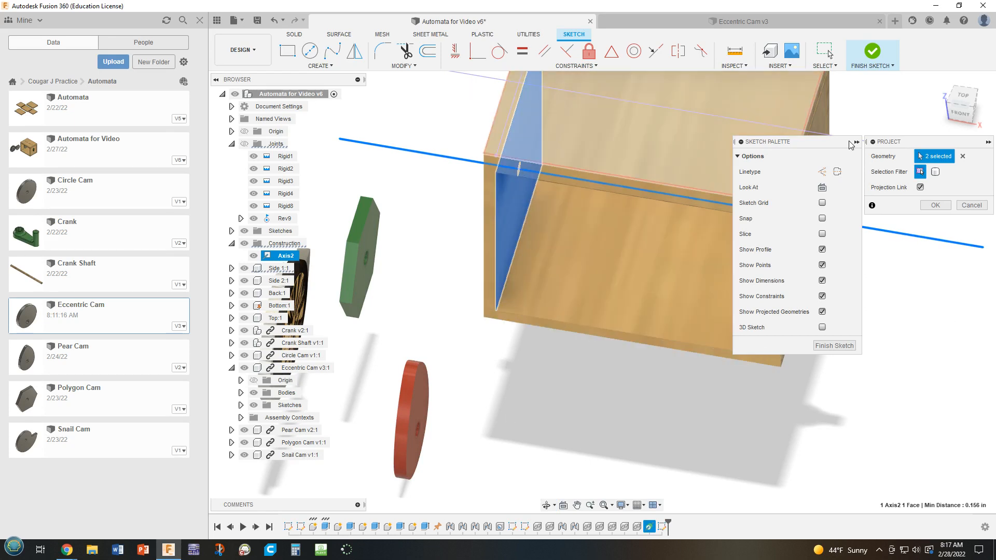
click(935, 205)
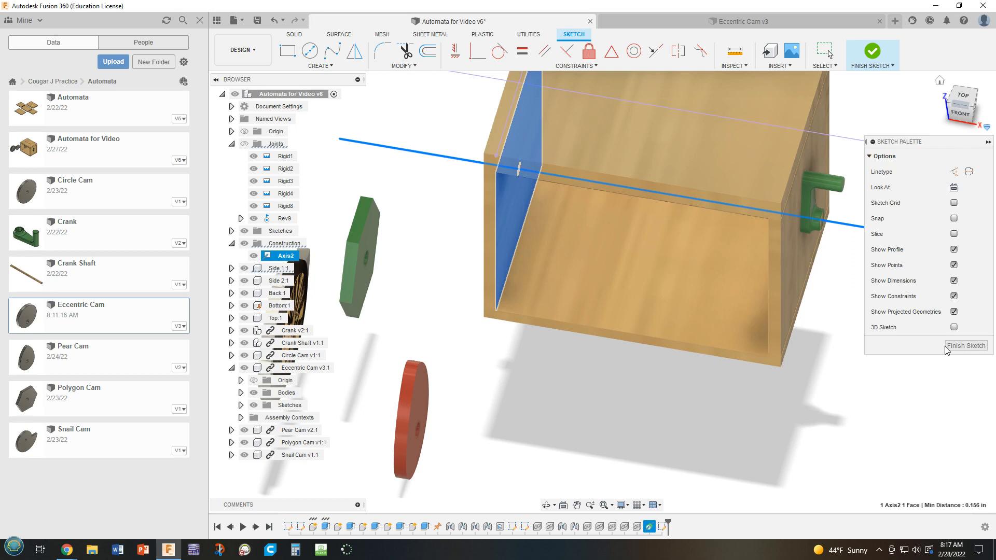
click(851, 244)
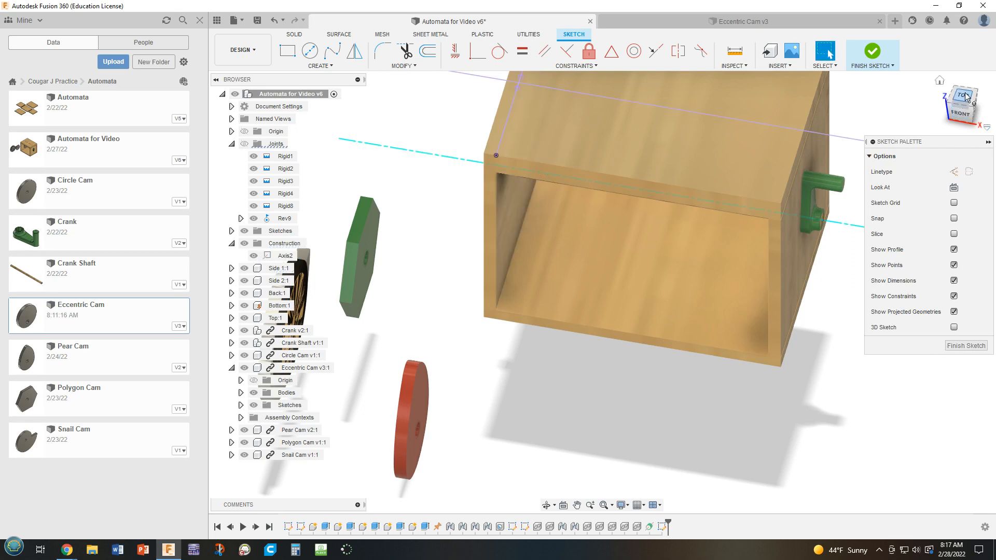
Place five sketch points along the projected crank shaft axis, toward the crank end of the box top.
click(964, 96)
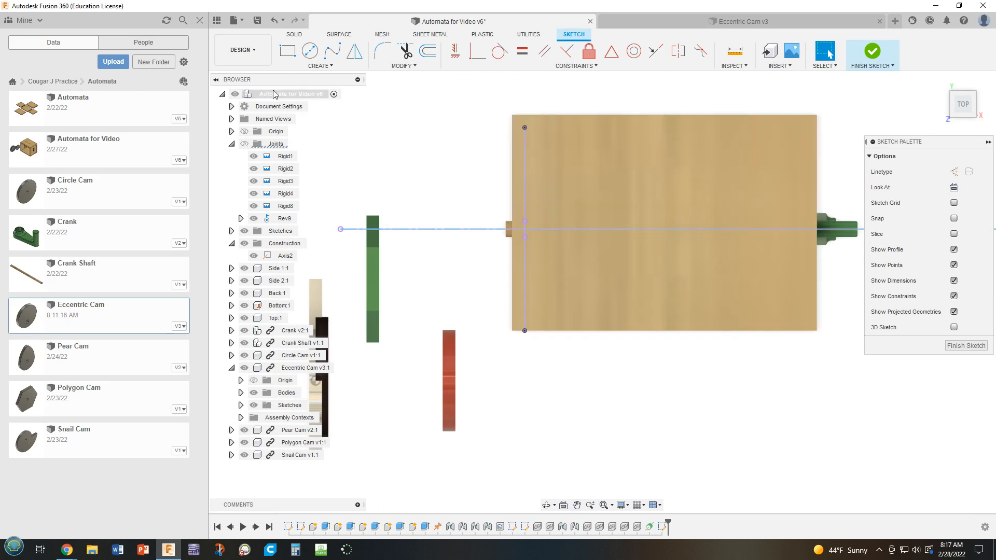
click(306, 68)
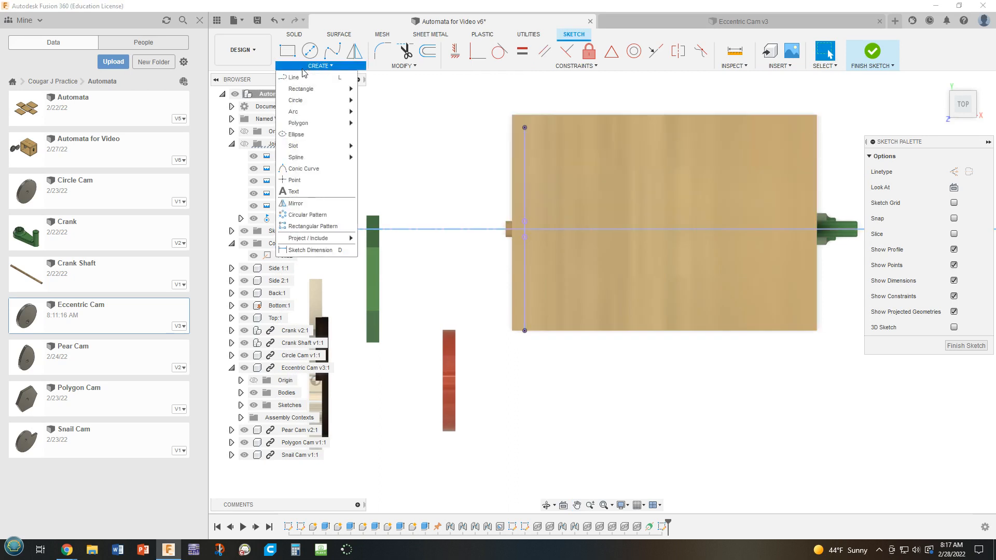
click(293, 180)
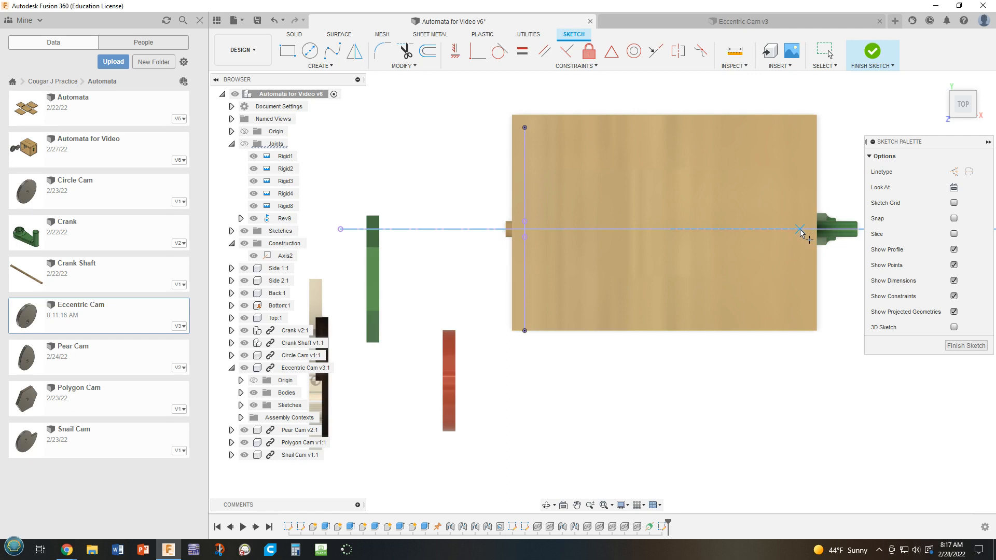
click(800, 229)
click(777, 228)
click(756, 229)
click(738, 229)
key(Escape)
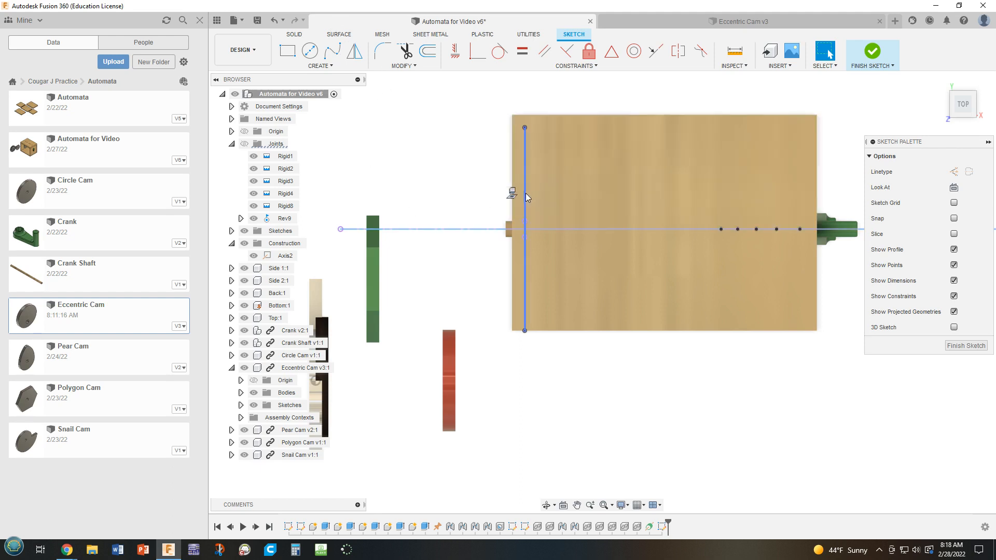
Dimension the sketch point farthest from the crank 1 in from the projected inner side line.
key(d)
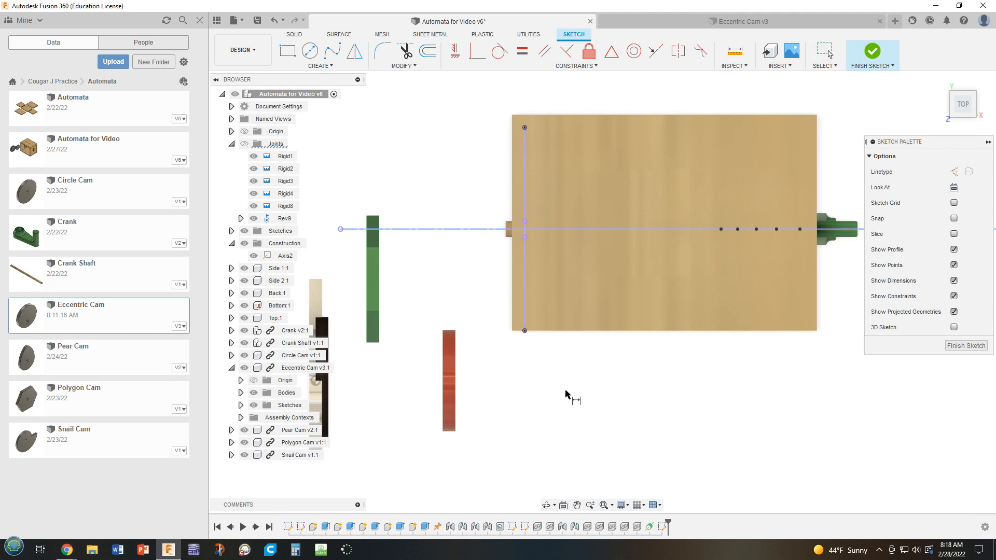
click(524, 223)
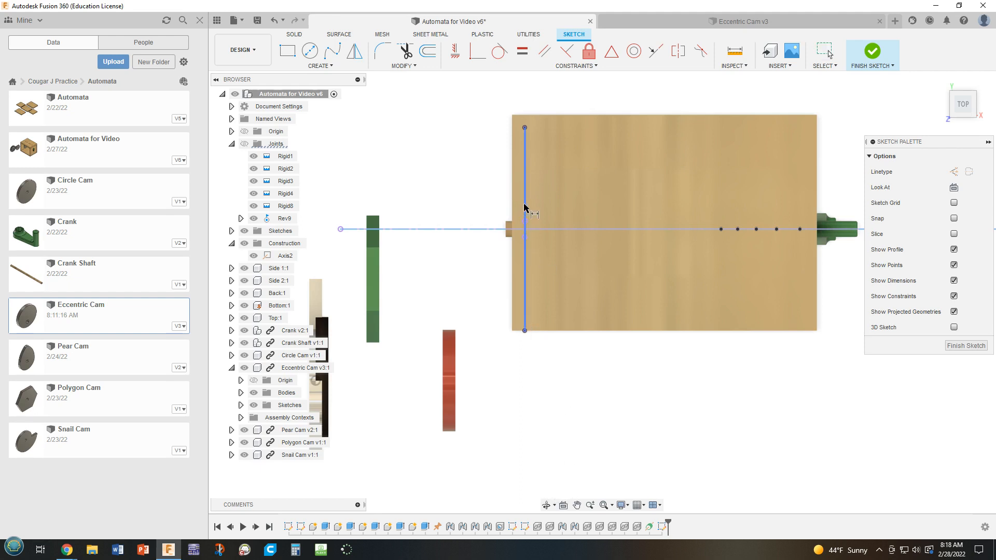
click(722, 229)
click(589, 199)
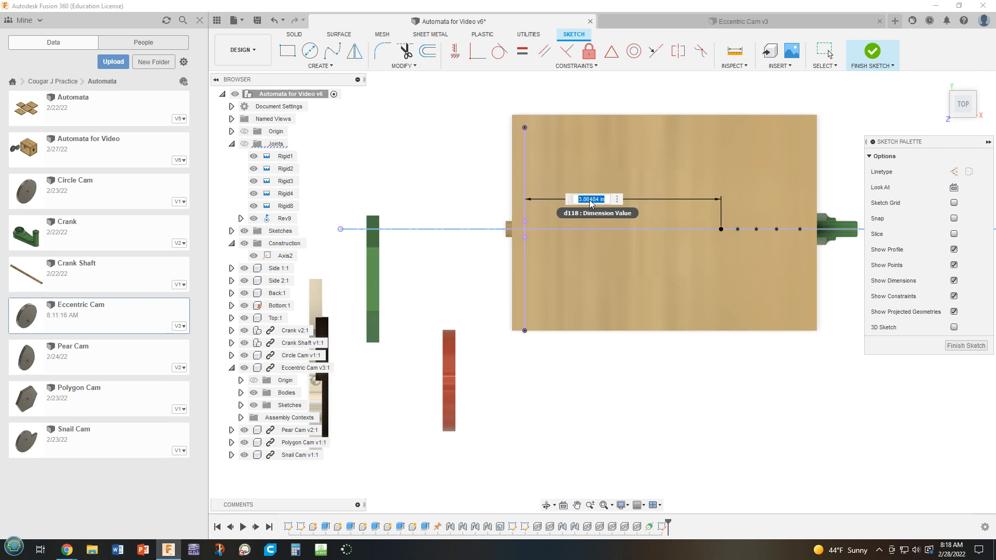
key(BackSpace)
text(1)
key(Return)
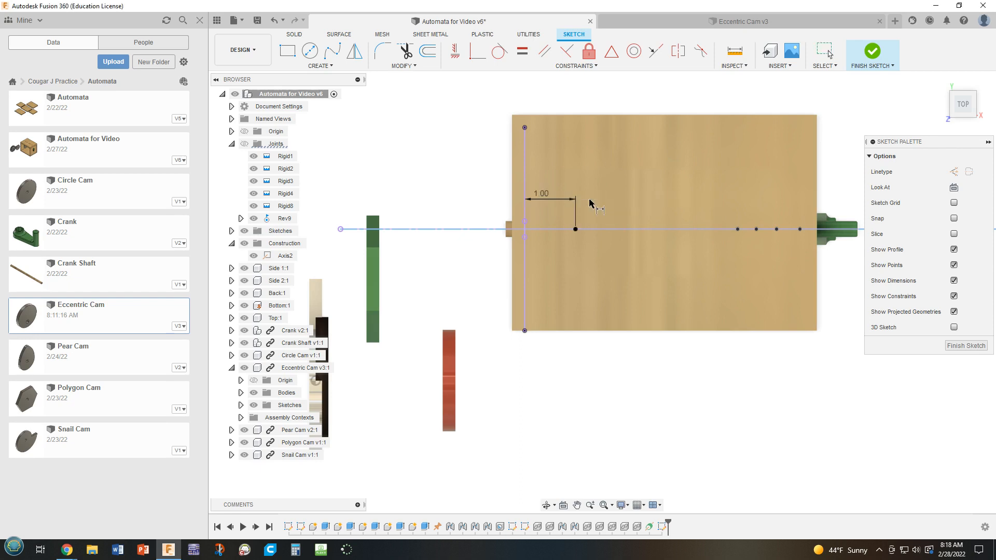
Dimension the second sketch point 1 in from the first point along the axis.
click(575, 229)
click(737, 229)
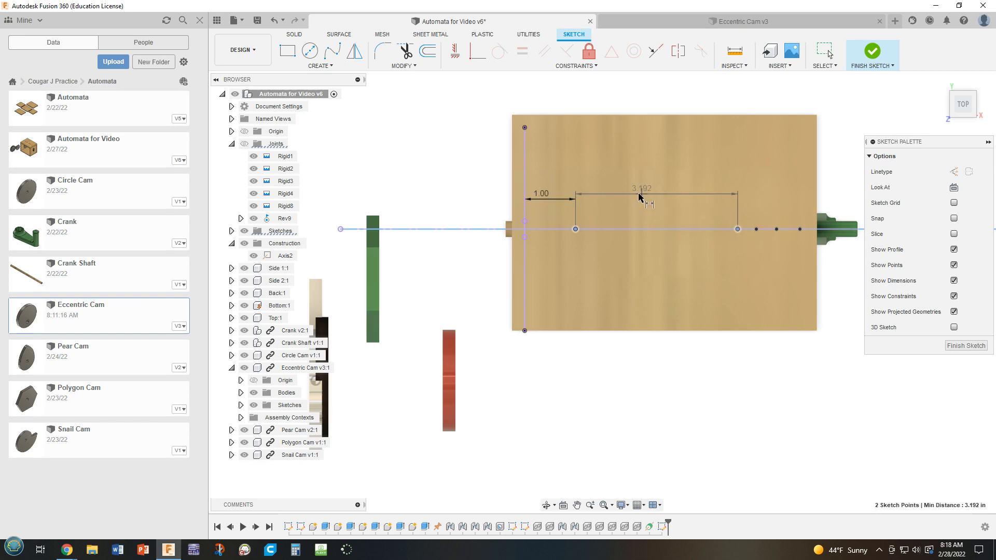
click(632, 196)
key(BackSpace)
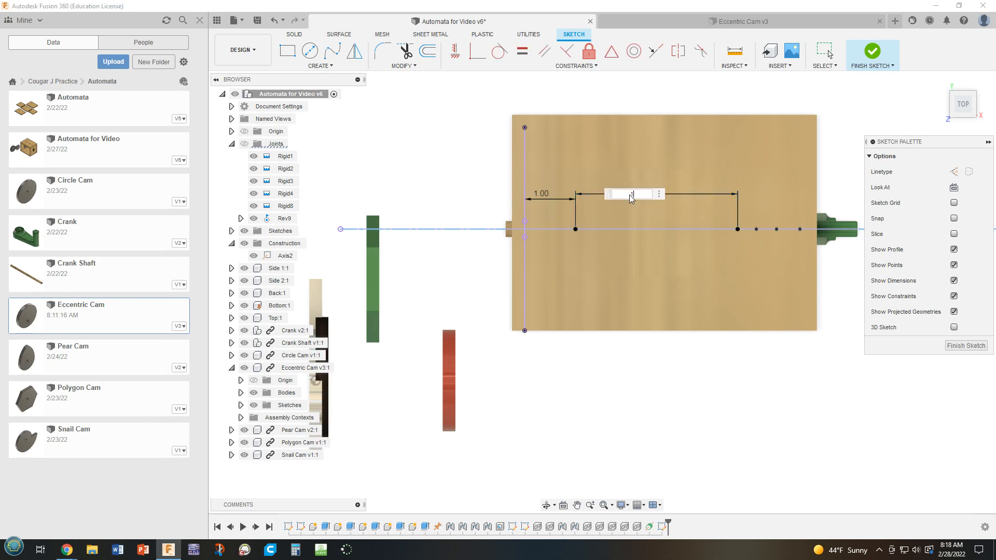
text(1)
key(Return)
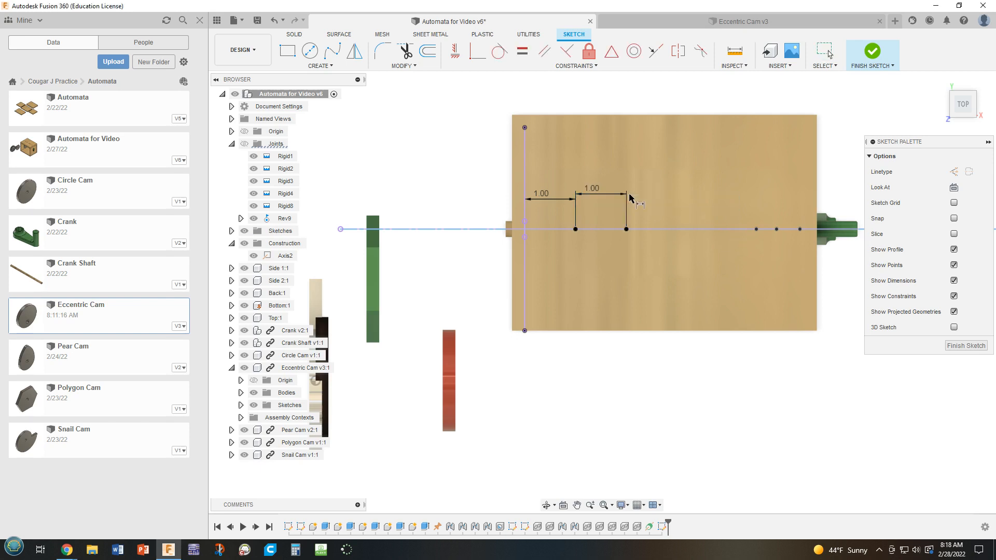
Dimension the third and fourth sketch points so each sits 1 in from the preceding point.
click(756, 228)
click(659, 203)
text(1)
key(Return)
click(777, 230)
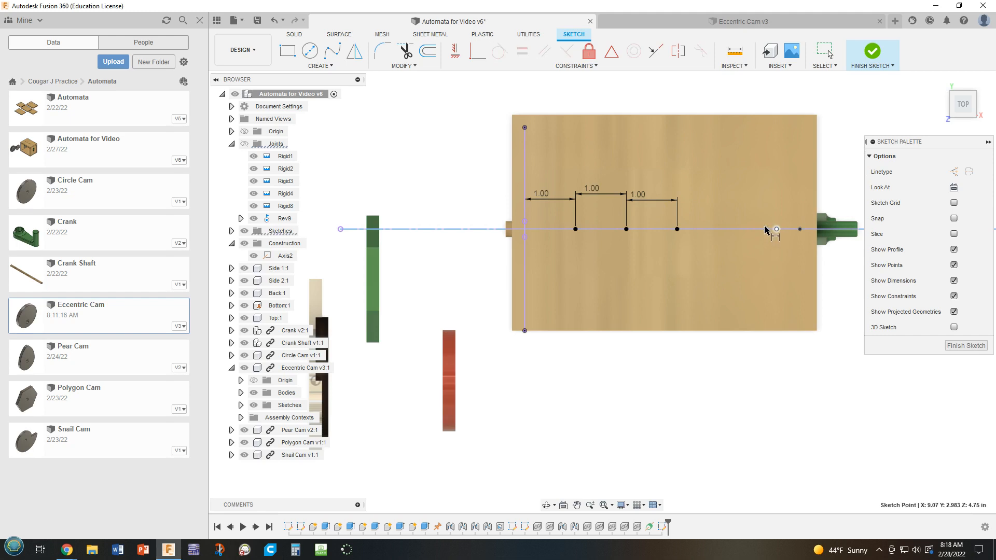
click(713, 191)
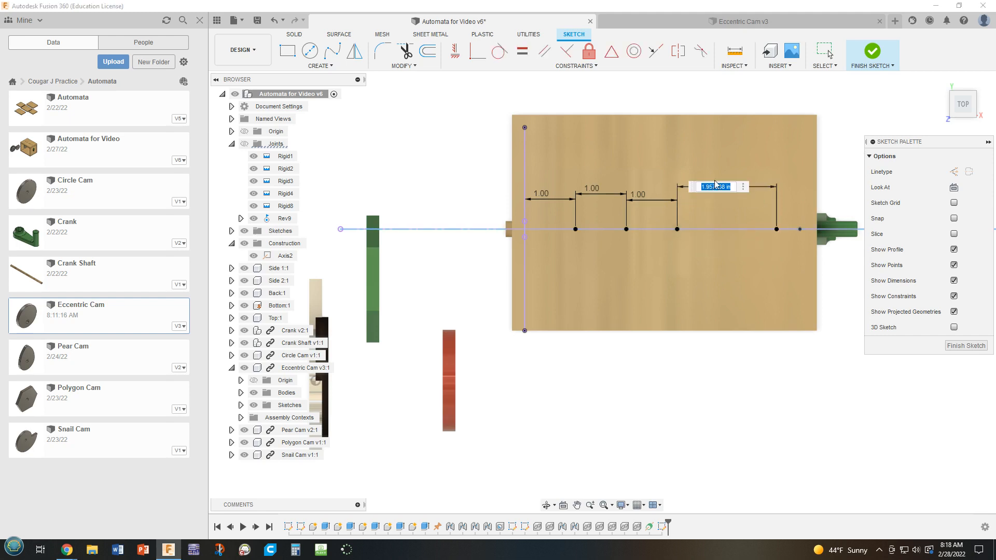
text(1)
key(Return)
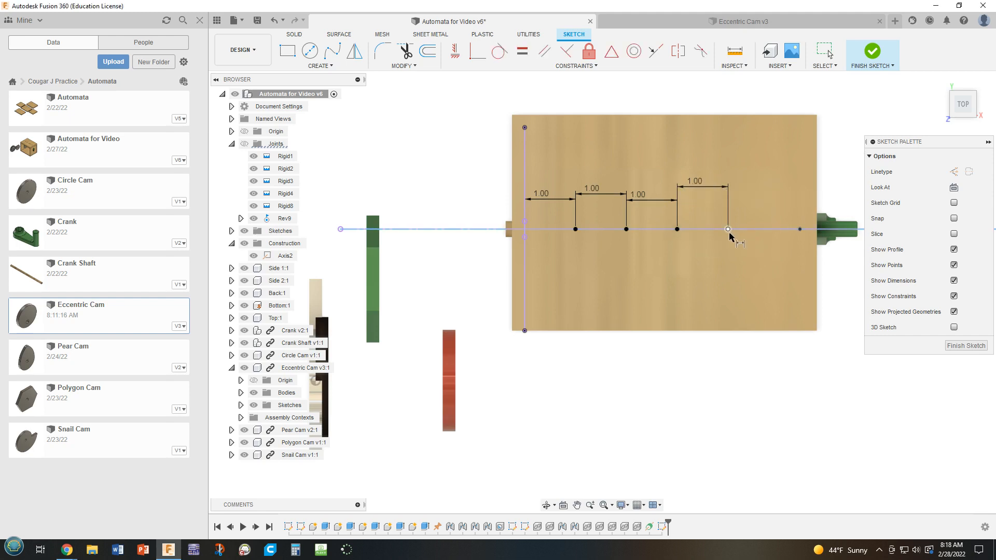
Dimension the fifth sketch point 0.5 in from the fourth point and finish the sketch.
click(799, 230)
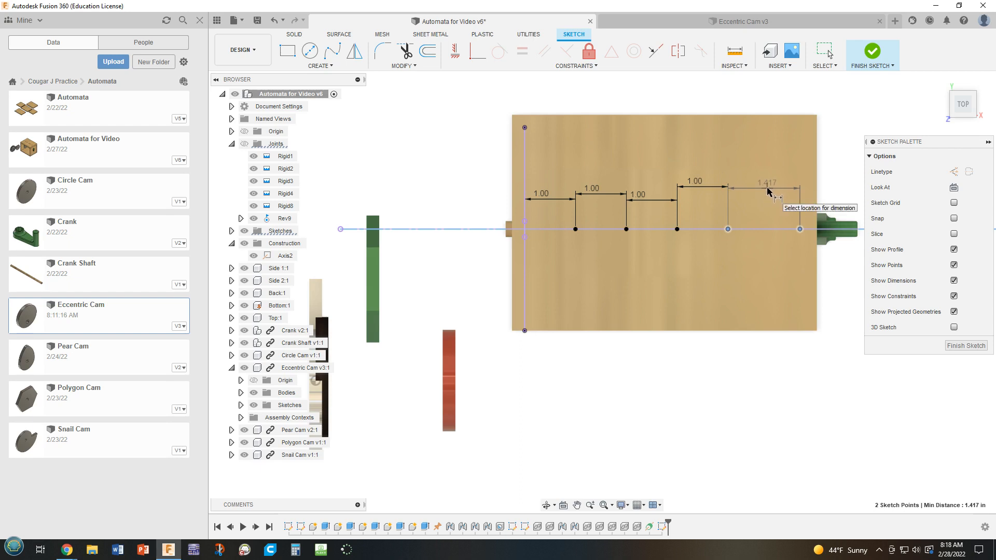
click(769, 190)
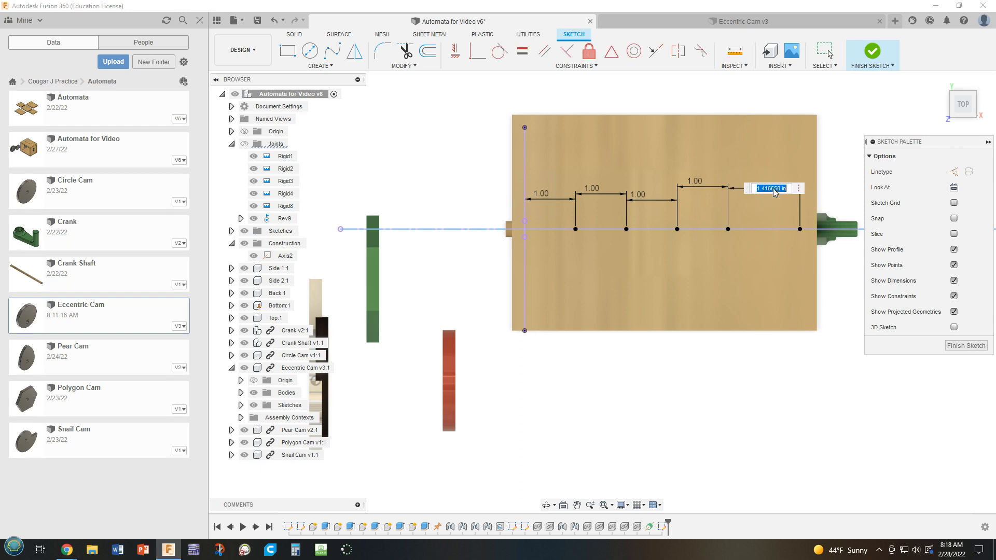
key(BackSpace)
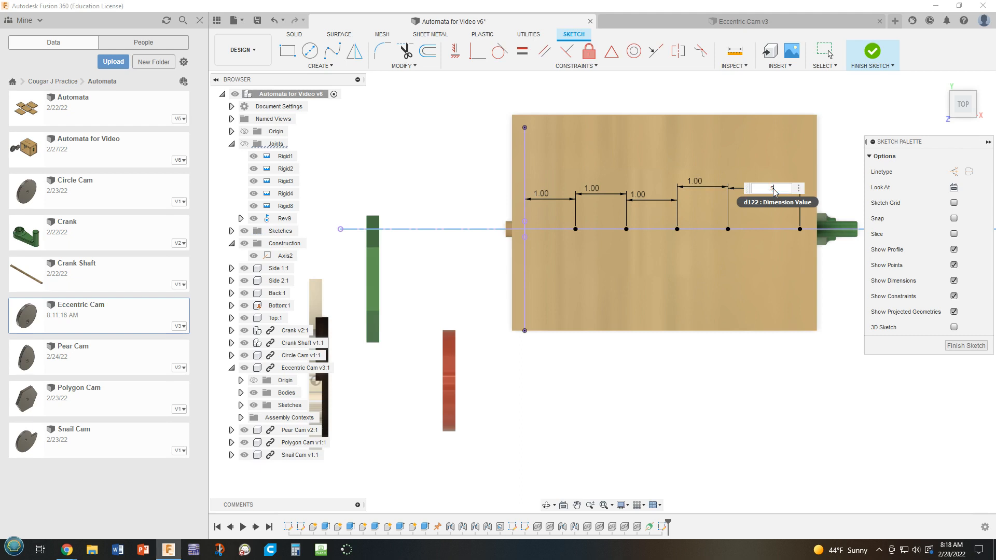
key(Return)
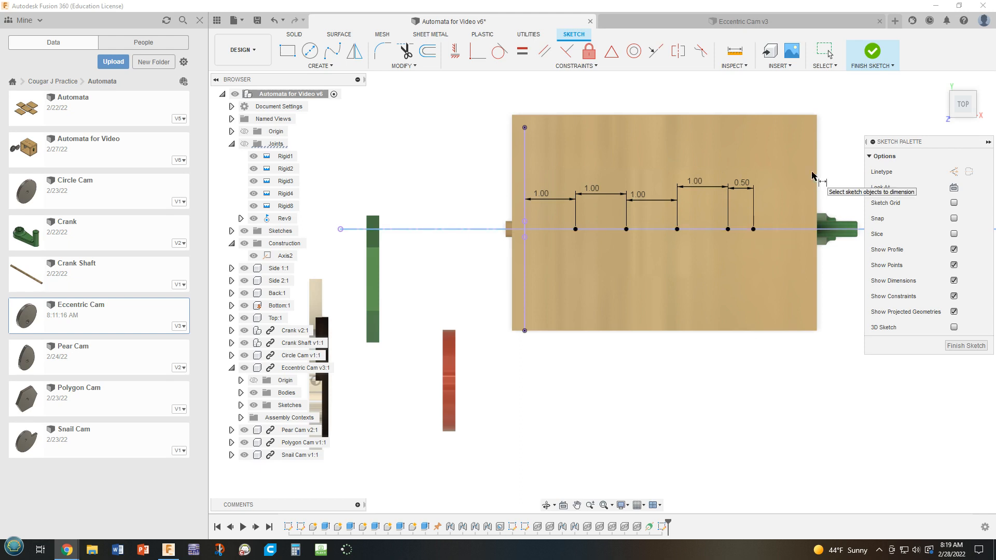
click(873, 51)
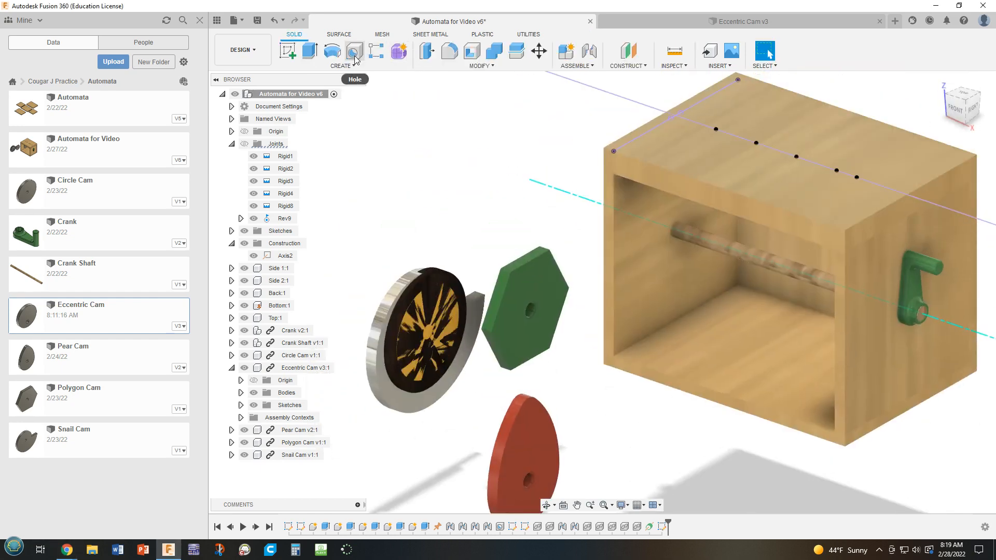
Start a Hole feature on the box top using all five sketch points as hole centres.
click(354, 53)
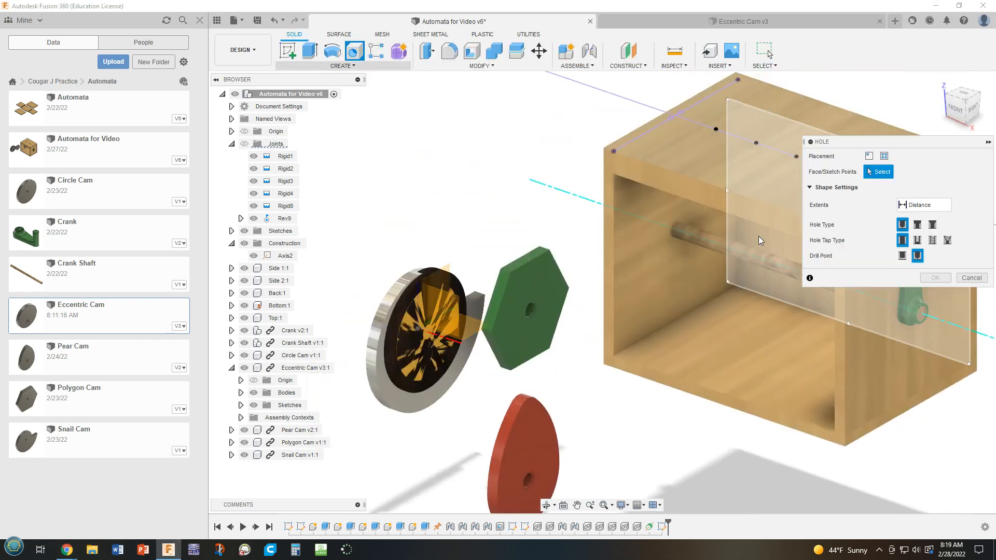
click(716, 129)
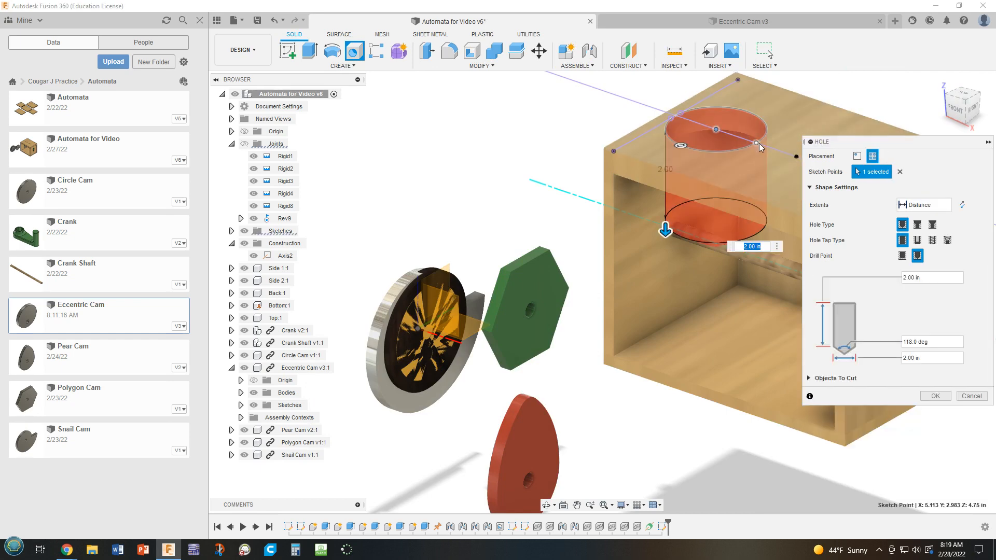
click(756, 144)
middle_drag(689, 269, 579, 278)
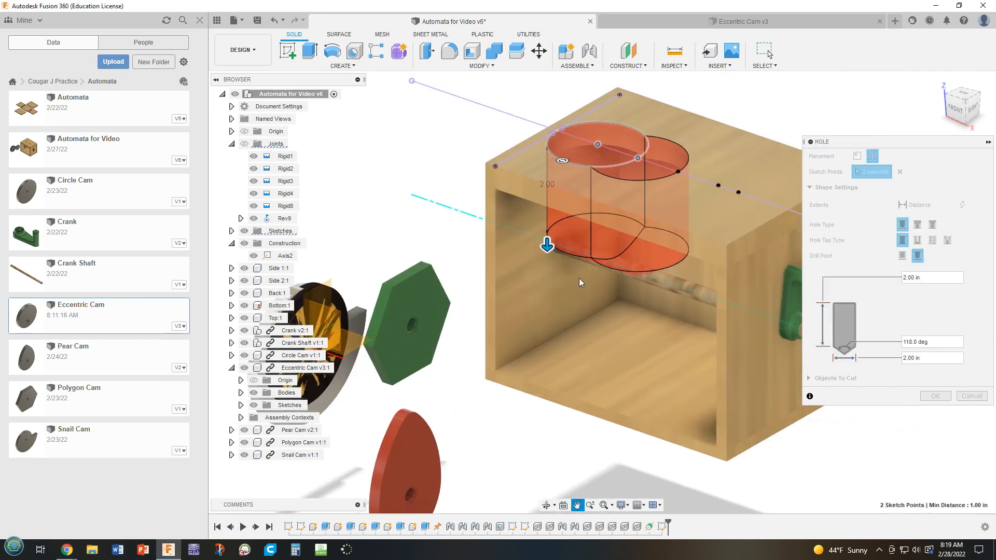
click(677, 171)
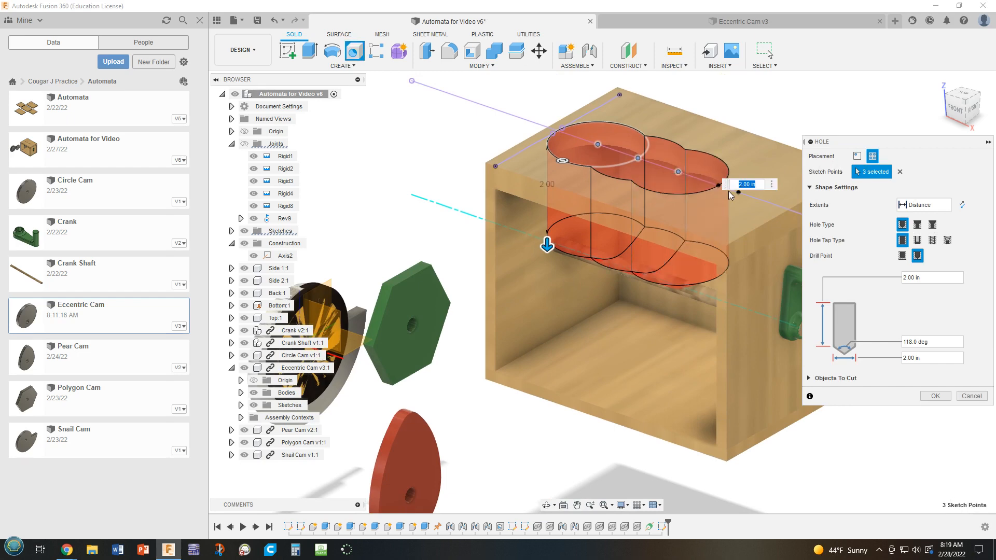
click(719, 186)
click(738, 193)
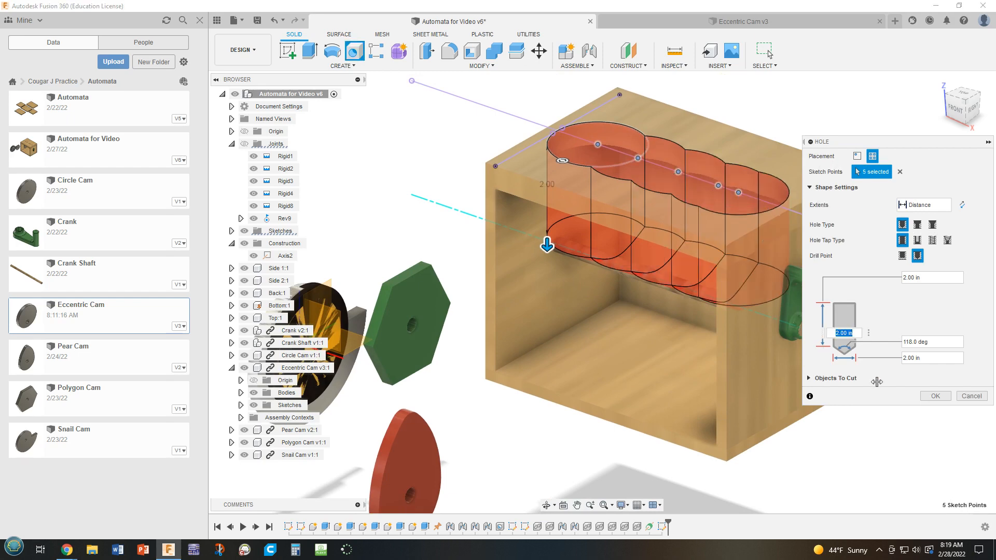
Set the diameter of the five holes to 0.25 in.
click(929, 359)
drag(925, 361, 902, 359)
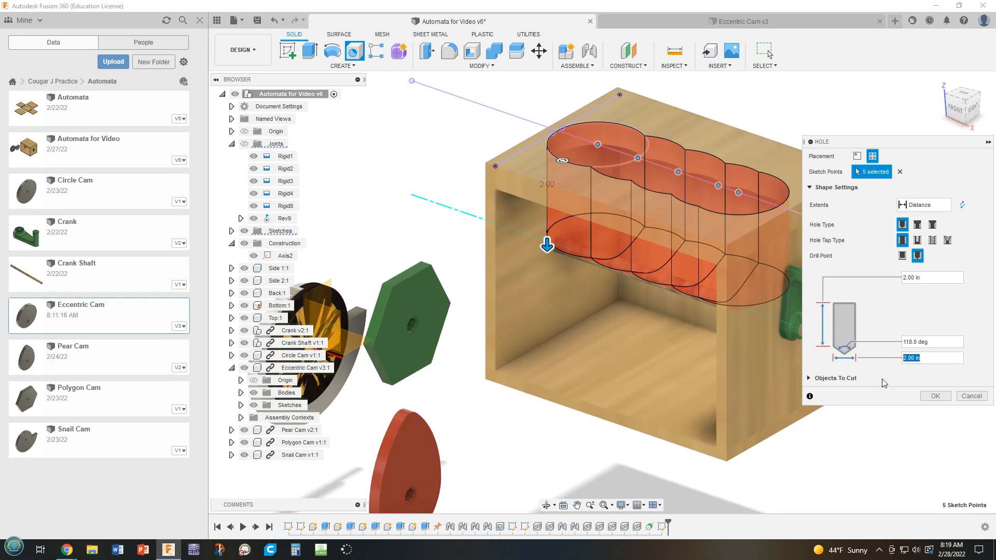
text(5)
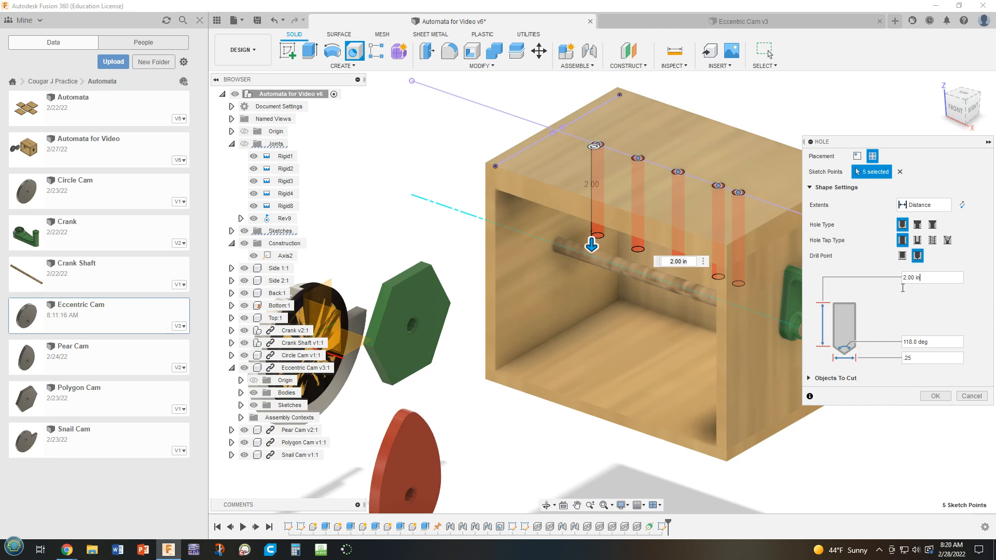
Set the depth of the five holes in the box top to 1 in and create them.
drag(927, 281, 909, 279)
text(1)
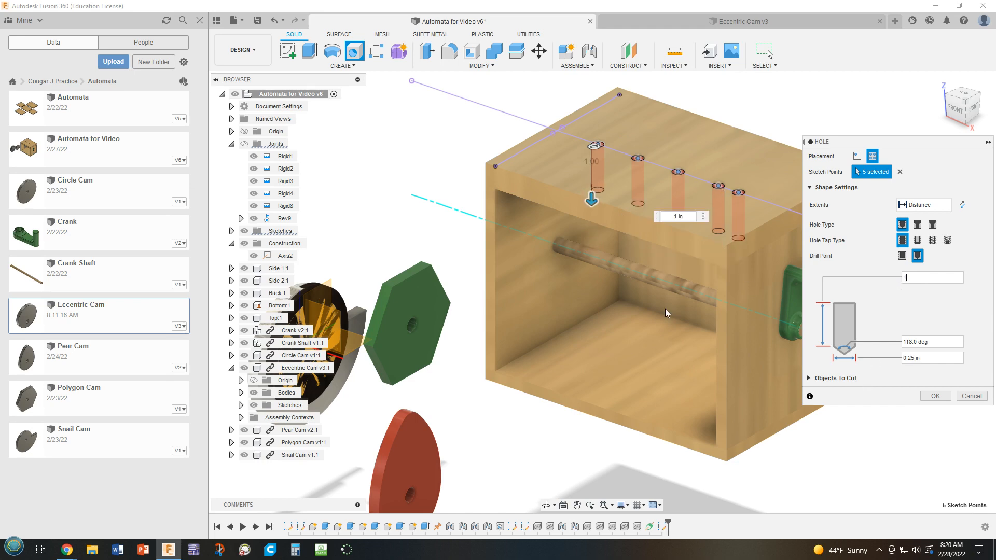
click(928, 398)
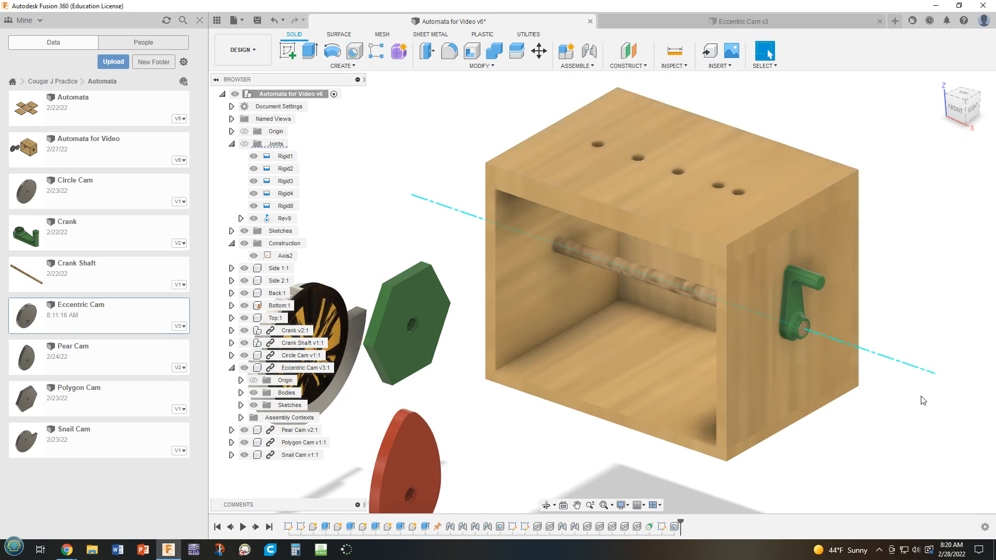
shift+middle_drag(927, 332, 805, 342)
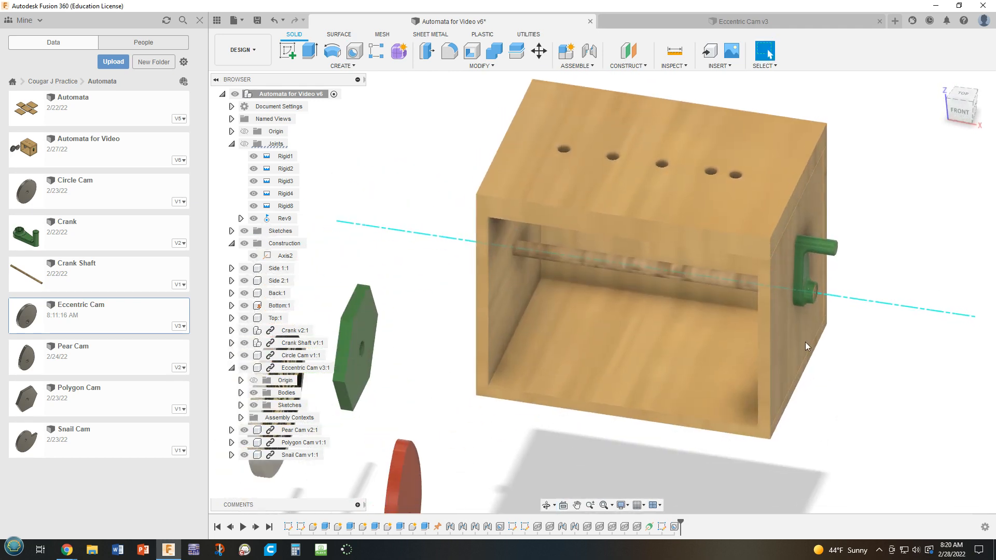
Hide the construction axis Axis2 and collapse the Joints and Construction folders.
click(232, 144)
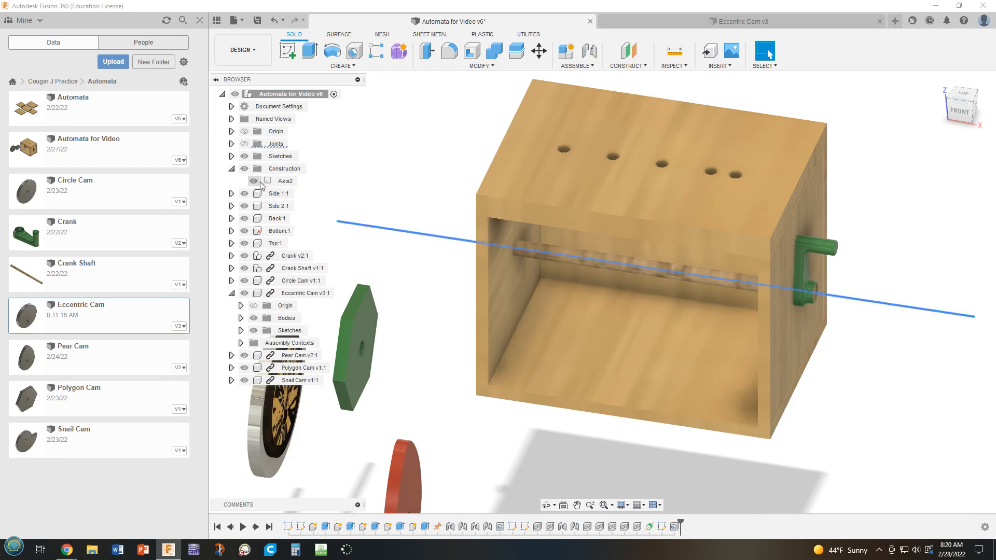
click(253, 181)
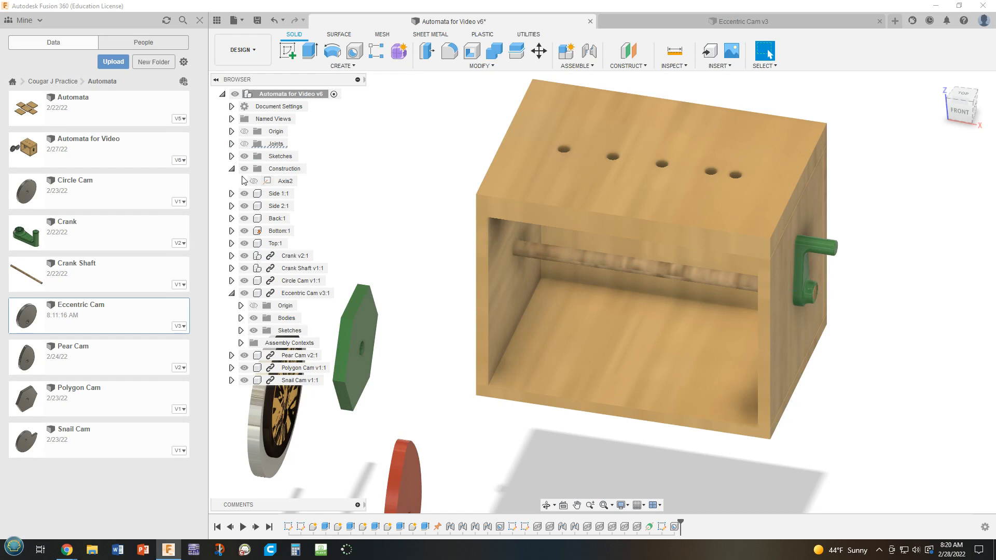
click(232, 169)
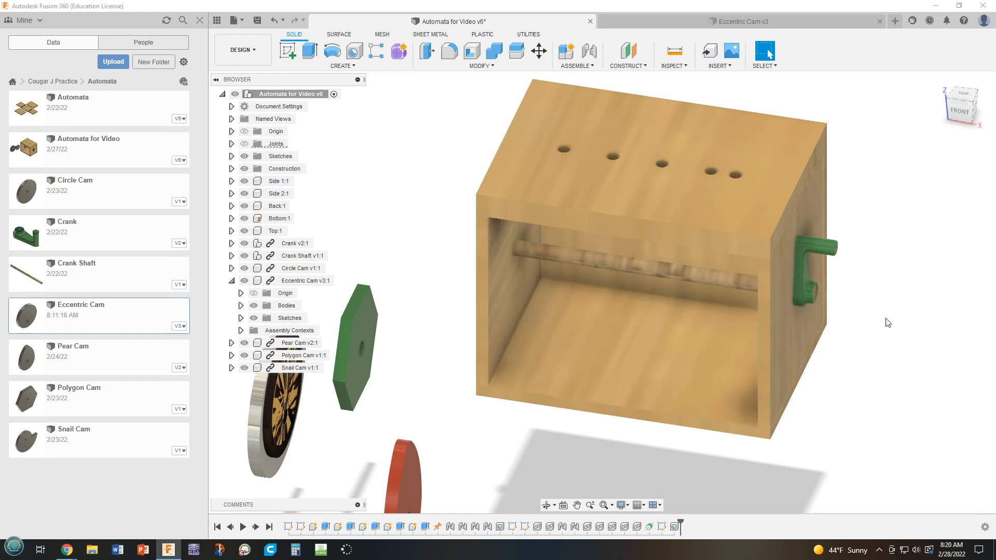
scroll(892, 356, down, 3)
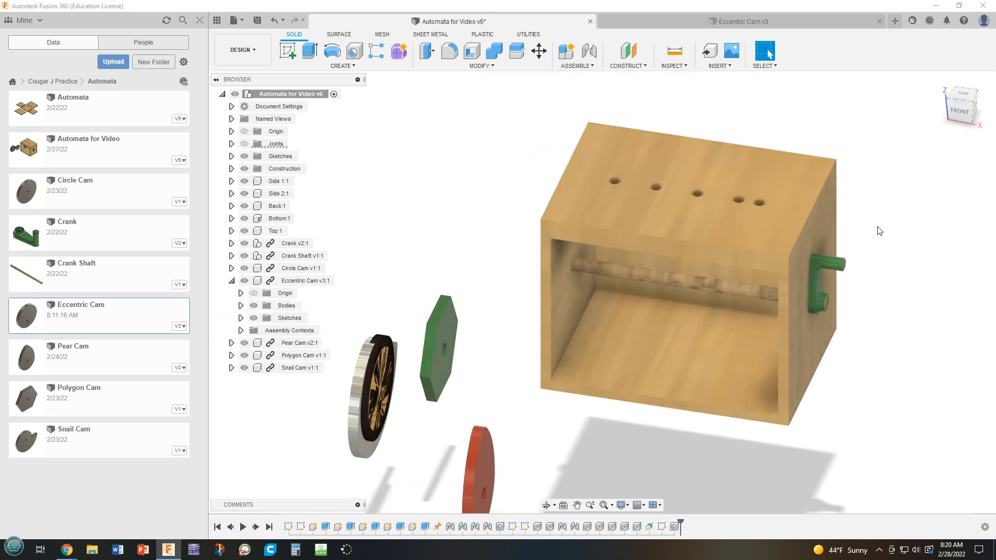
Turn the crank by hand and review the alignment settings of its revolute joint Rev9.
click(977, 108)
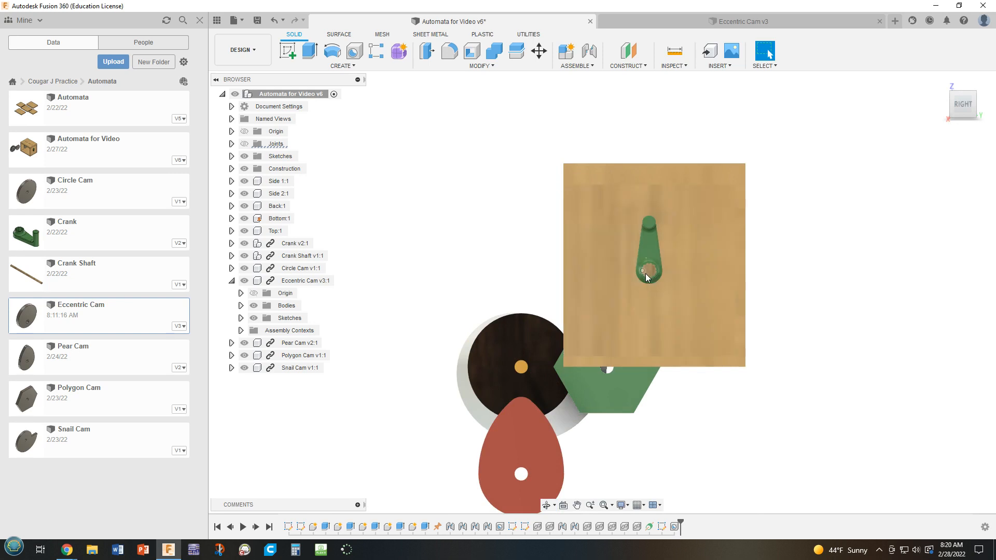
shift+middle_drag(919, 306, 964, 325)
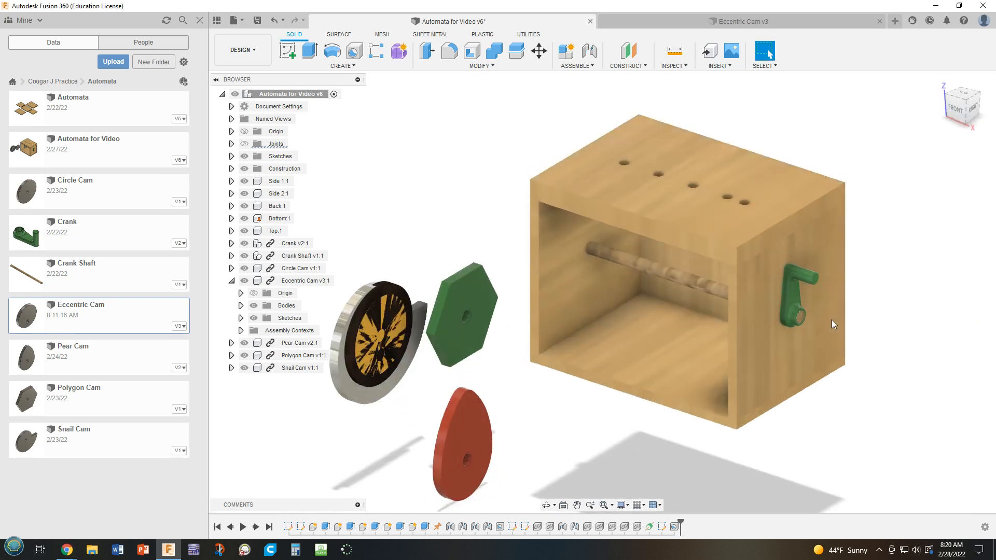
click(231, 144)
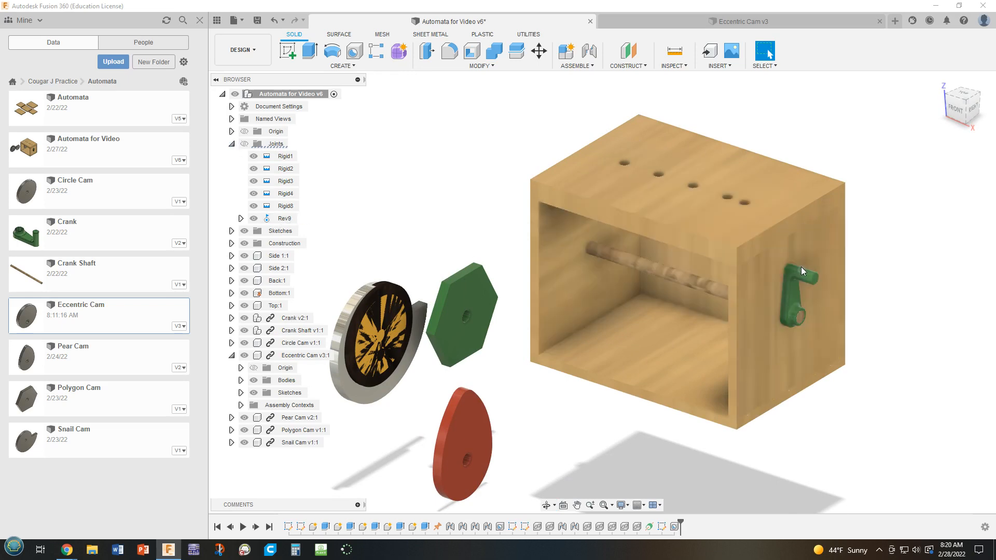
drag(801, 267, 827, 275)
click(278, 219)
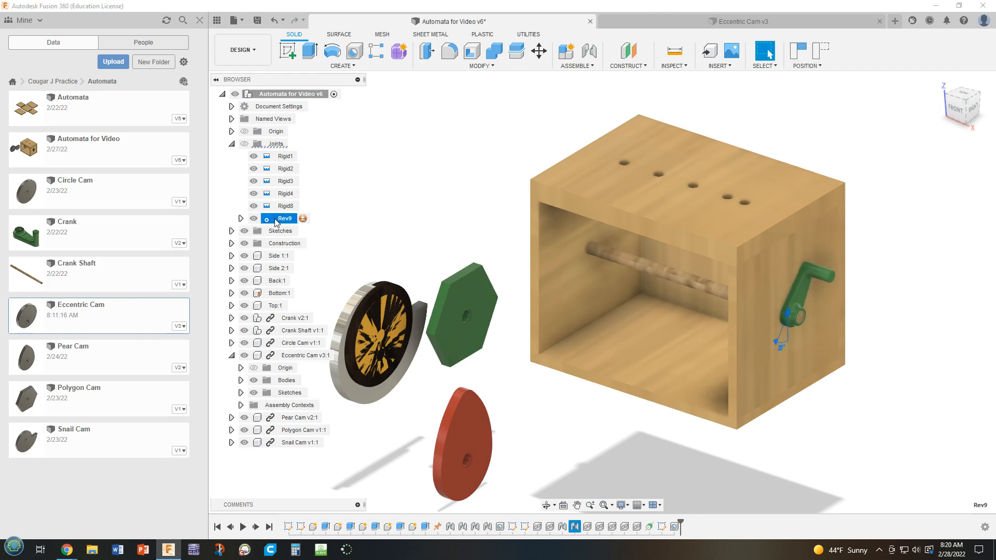
right_click(274, 221)
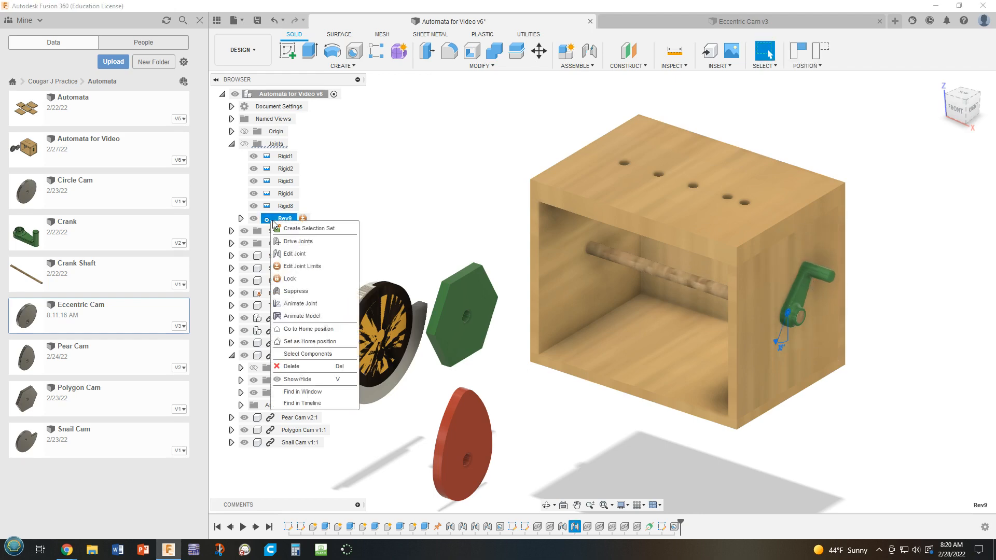
click(294, 254)
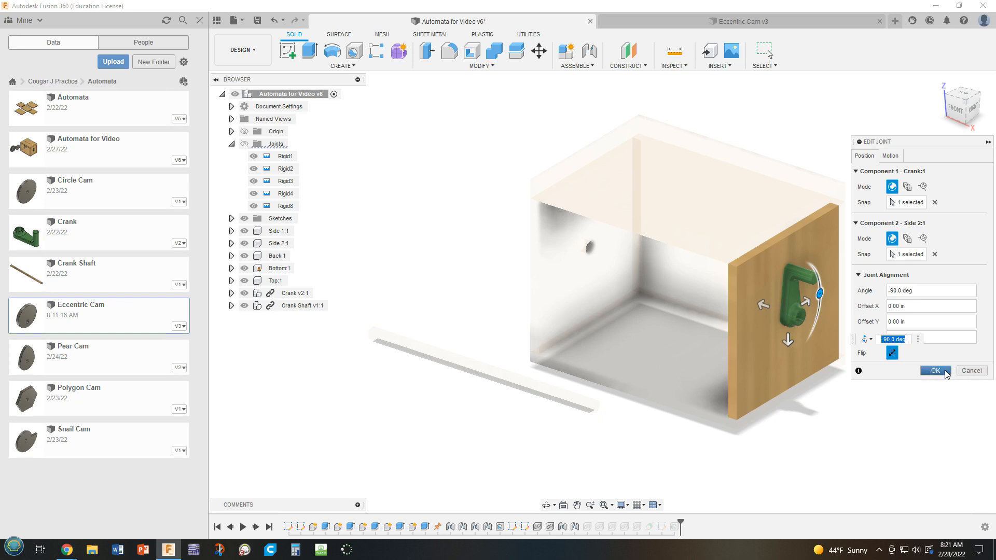
click(944, 373)
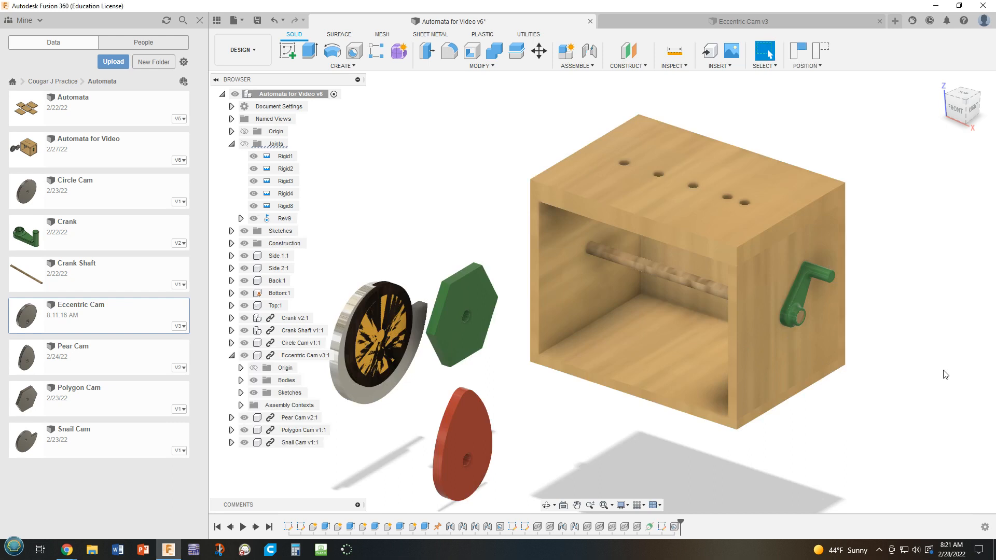
Test the crank by swinging its handle downward, and revert its position.
mouse_move(814, 272)
mouse_down()
mouse_move(804, 346)
mouse_move(811, 291)
mouse_up()
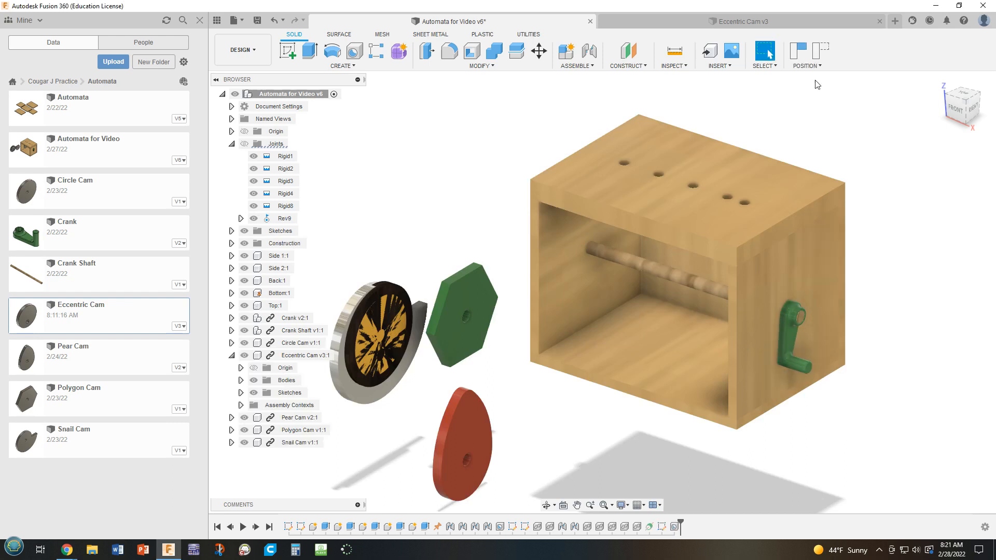
click(824, 52)
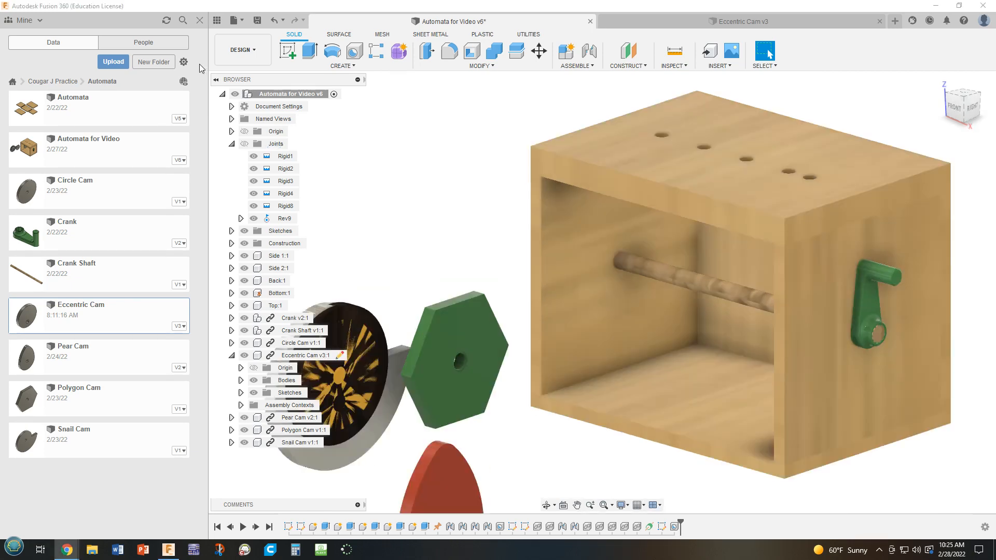
Pull the overlapping eccentric and circle cams apart and hide the data panel.
drag(314, 317, 467, 139)
click(199, 20)
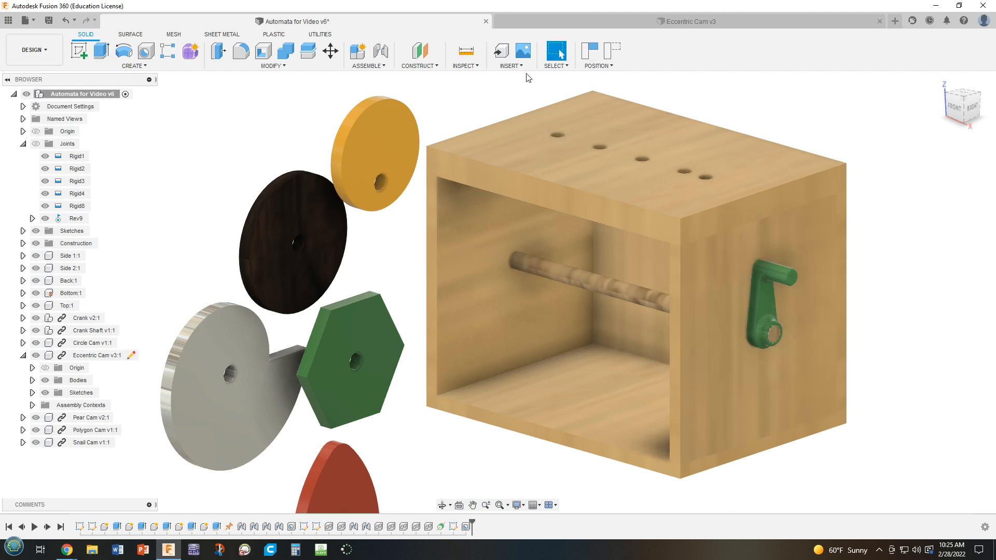
Measure the distance between the inner face of the Side 1 panel and the crank shaft's end face.
click(465, 52)
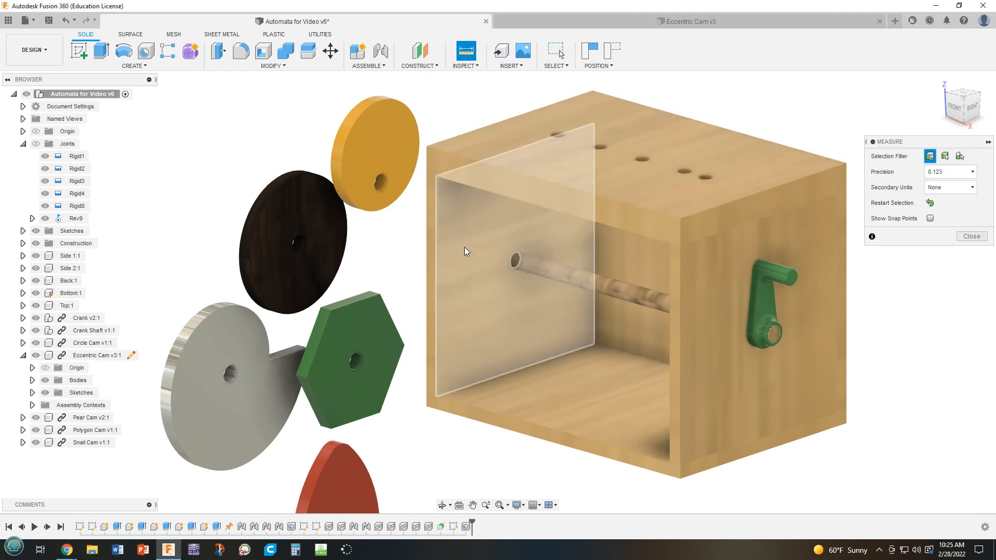
click(465, 247)
shift+middle_drag(464, 447, 542, 450)
scroll(409, 308, up, 4)
scroll(328, 304, up, 2)
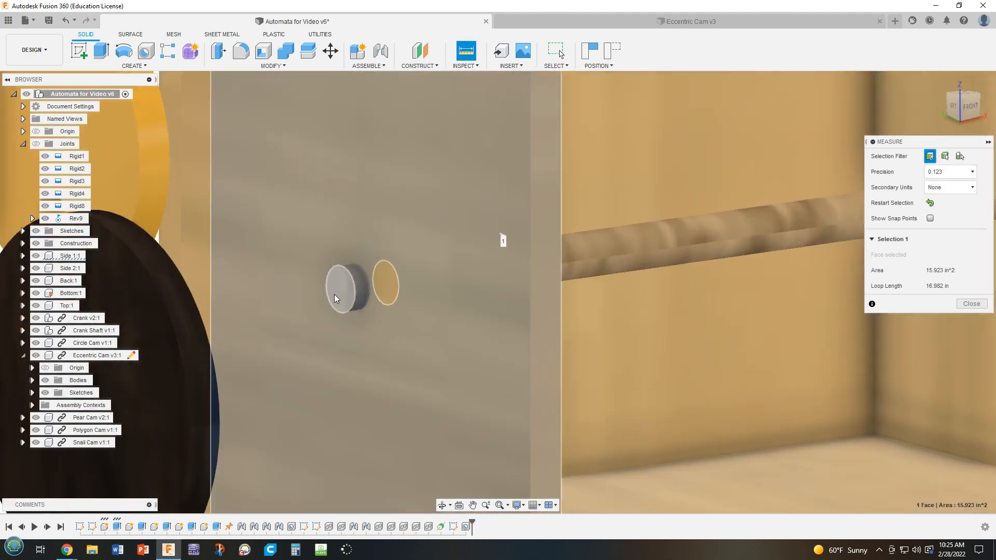
click(338, 286)
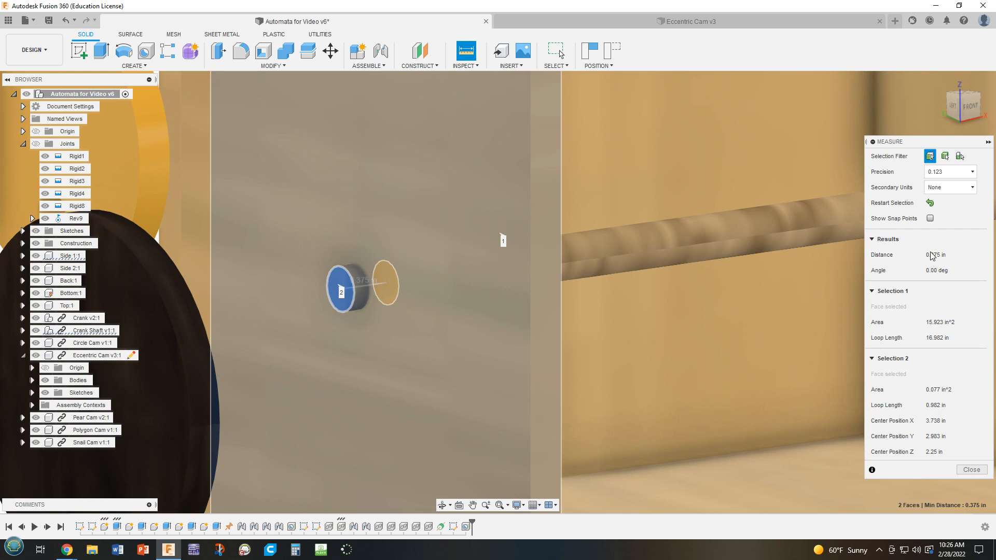
click(968, 470)
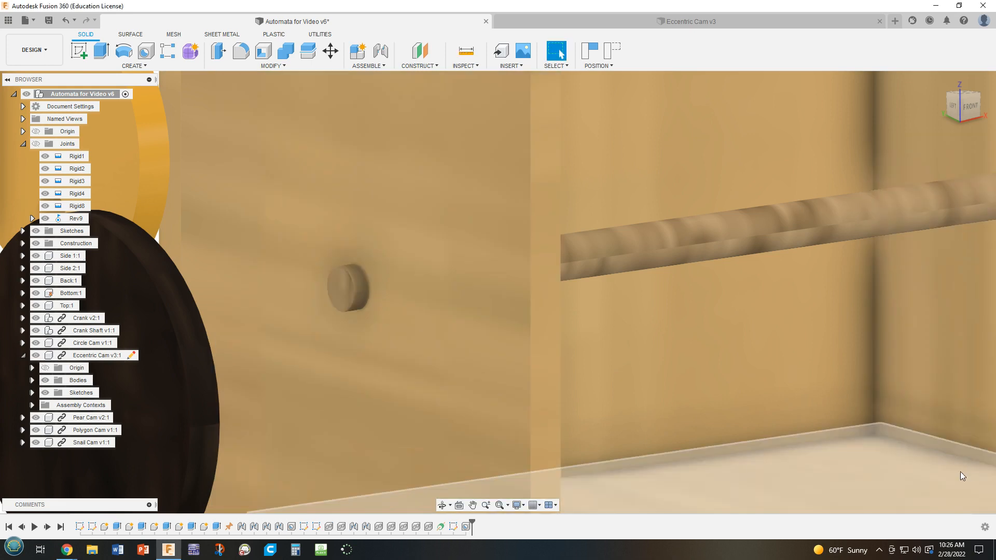
Examine the crank shaft's end in the box side and the holes in the loose cams from several angles.
scroll(697, 436, down, 5)
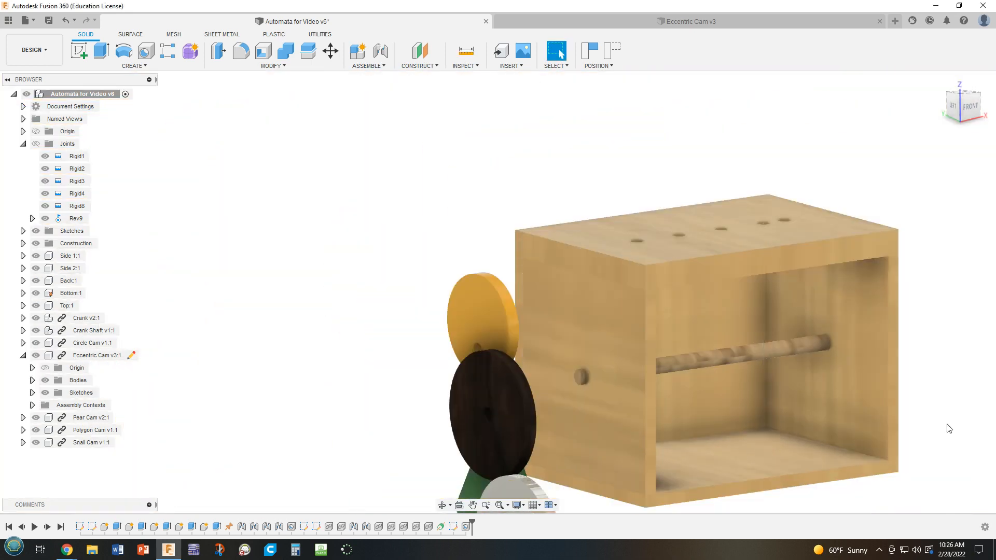
shift+middle_drag(954, 411, 899, 416)
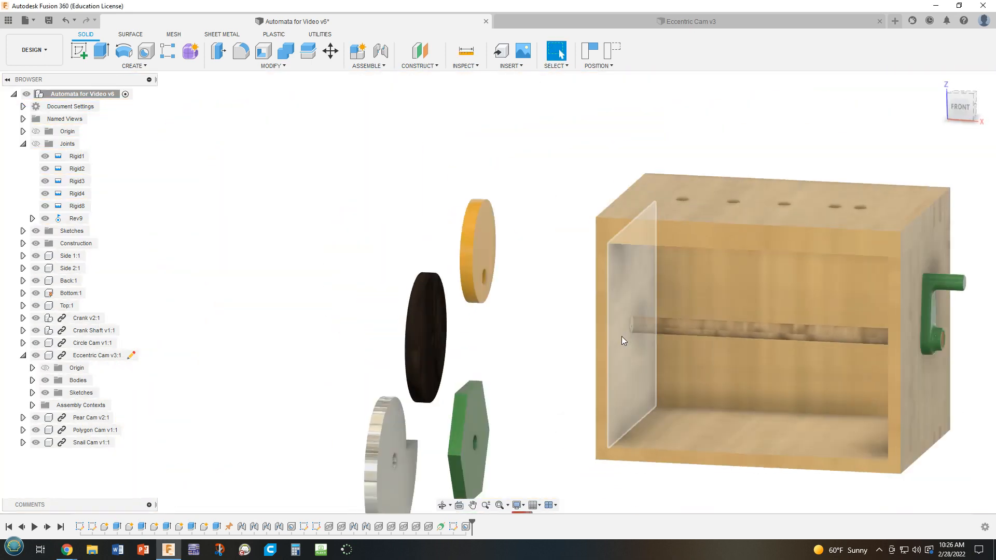
shift+middle_drag(622, 336, 614, 407)
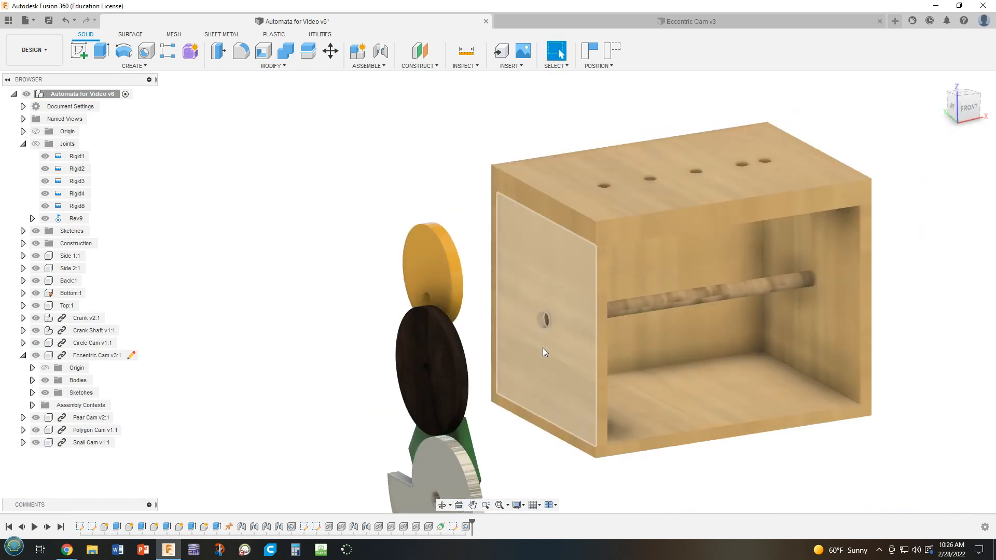
scroll(540, 321, up, 3)
scroll(539, 310, down, 2)
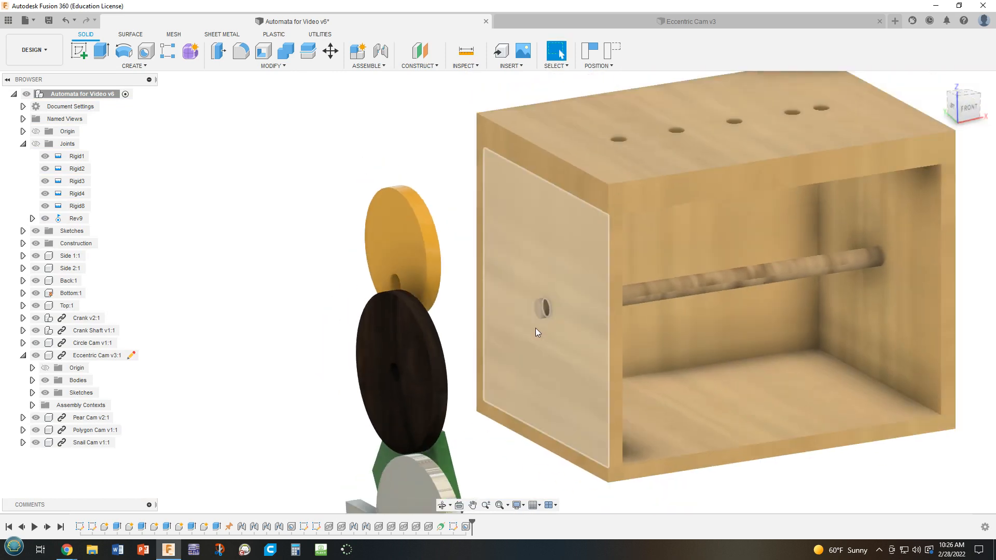
scroll(759, 461, down, 2)
middle_drag(832, 473, 764, 467)
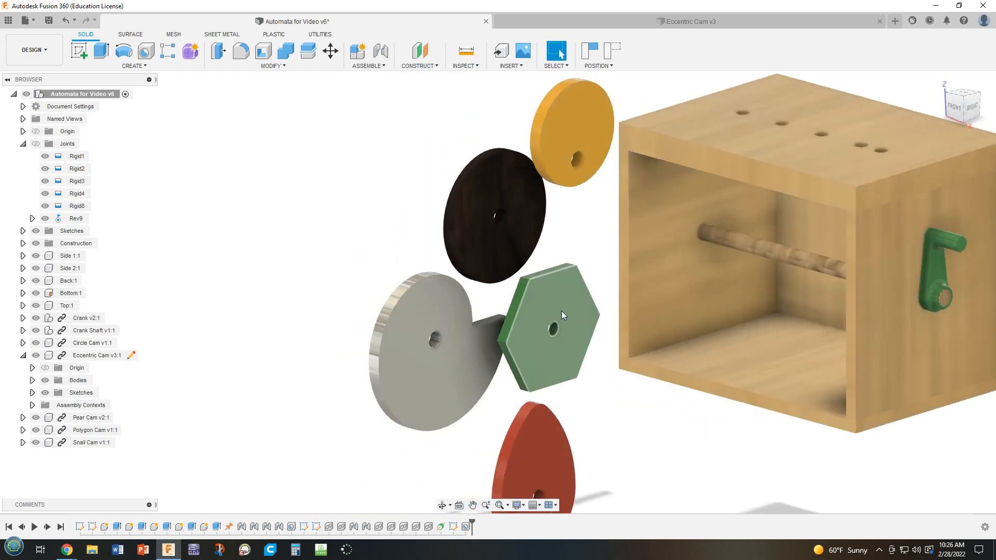
scroll(558, 291, up, 3)
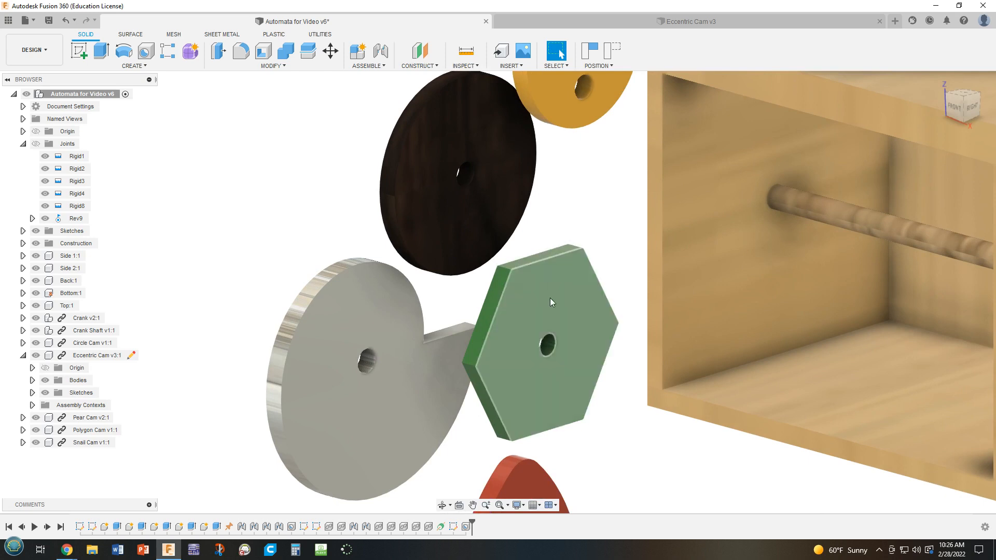
scroll(640, 347, down, 5)
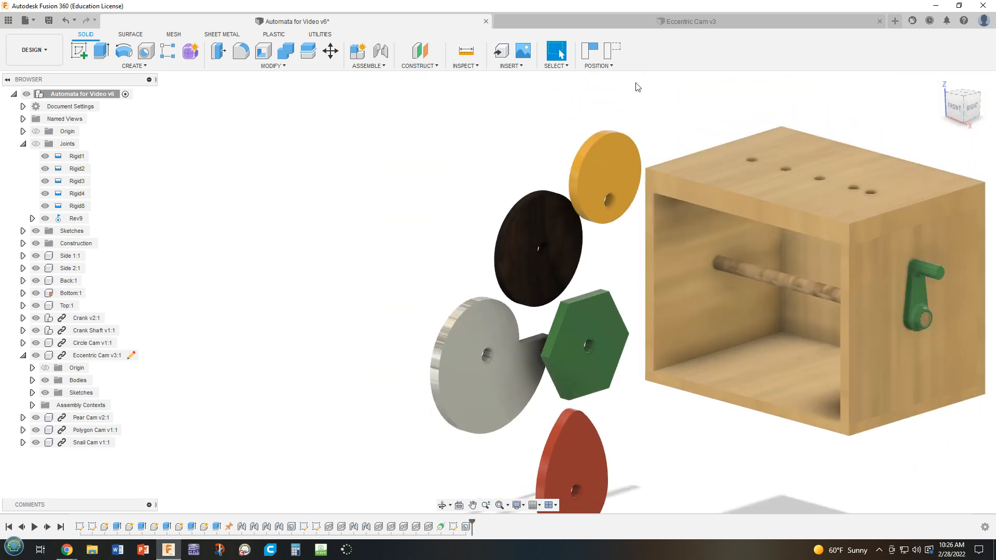
Revert the cams' positions, then spread the eccentric, circle and snail cams apart and capture their new positions.
click(614, 52)
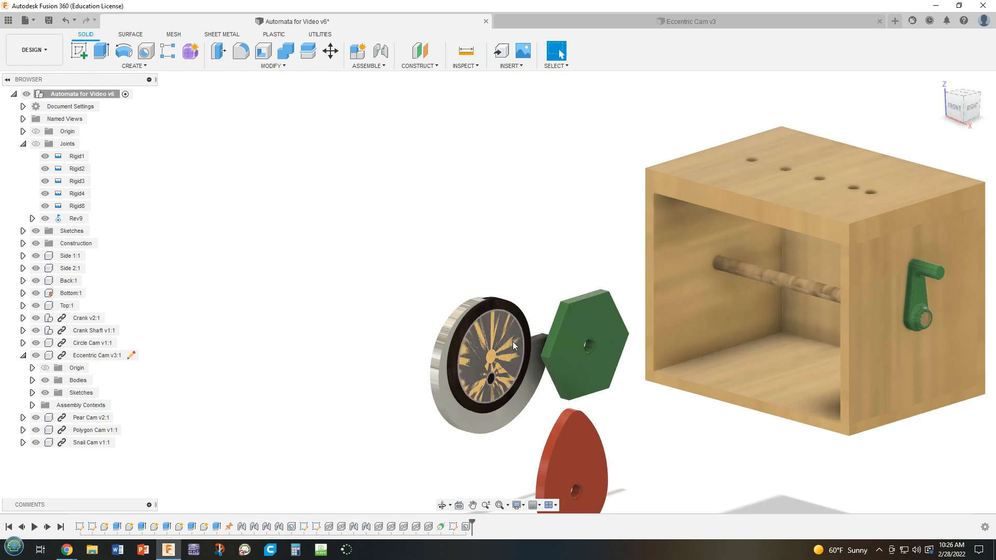
drag(507, 342, 454, 222)
scroll(595, 347, up, 3)
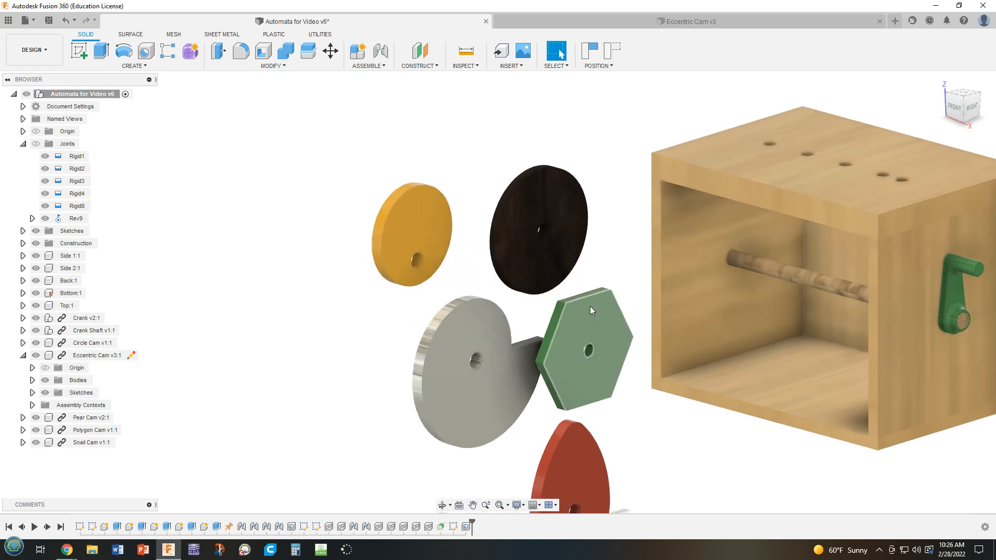
drag(505, 406, 453, 413)
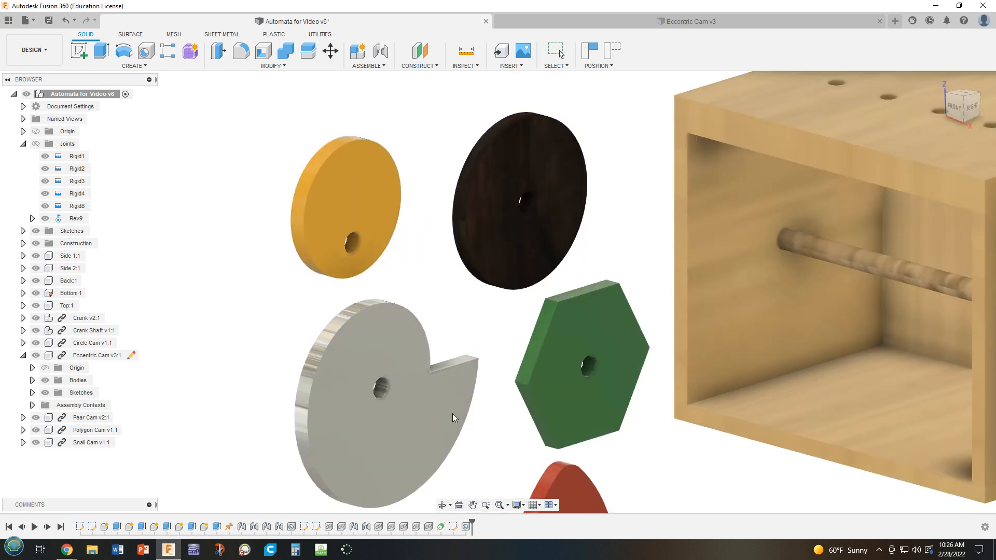
click(592, 59)
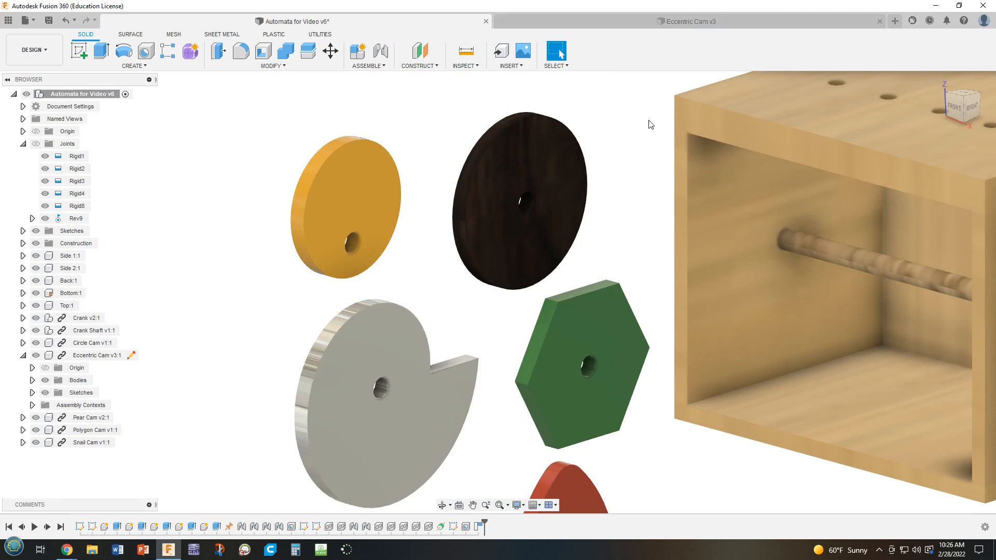
Move the circle cam away from its captured position and revert it.
drag(574, 187, 606, 169)
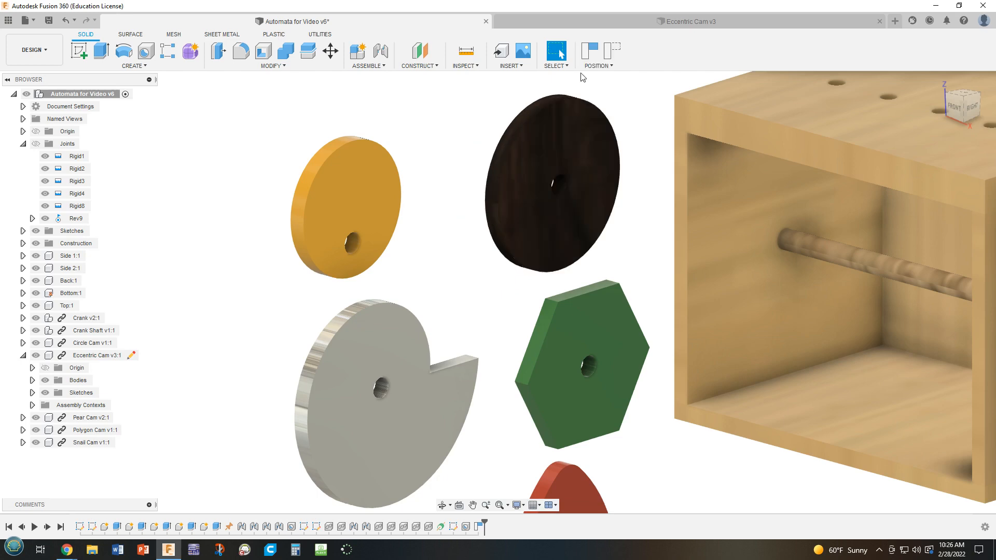
click(606, 55)
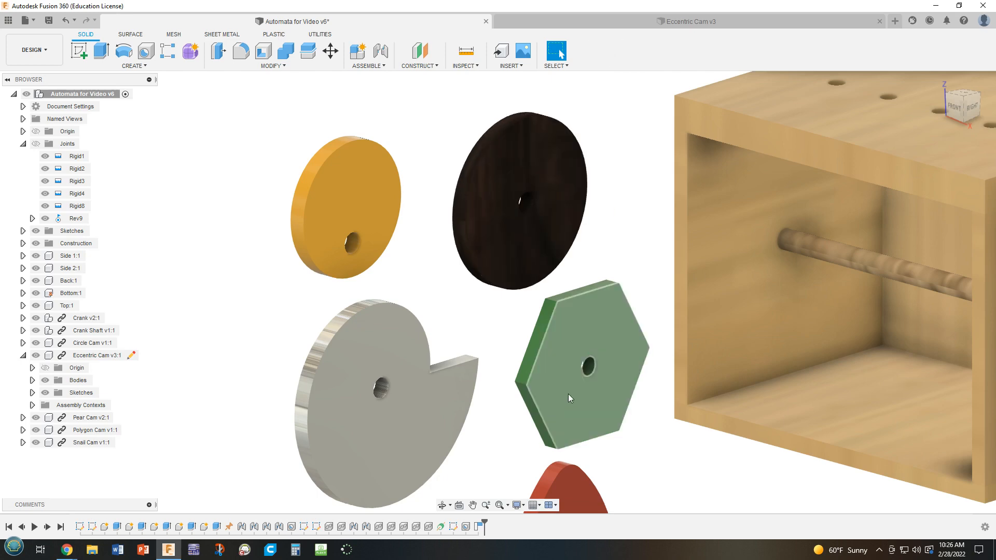
scroll(568, 394, down, 2)
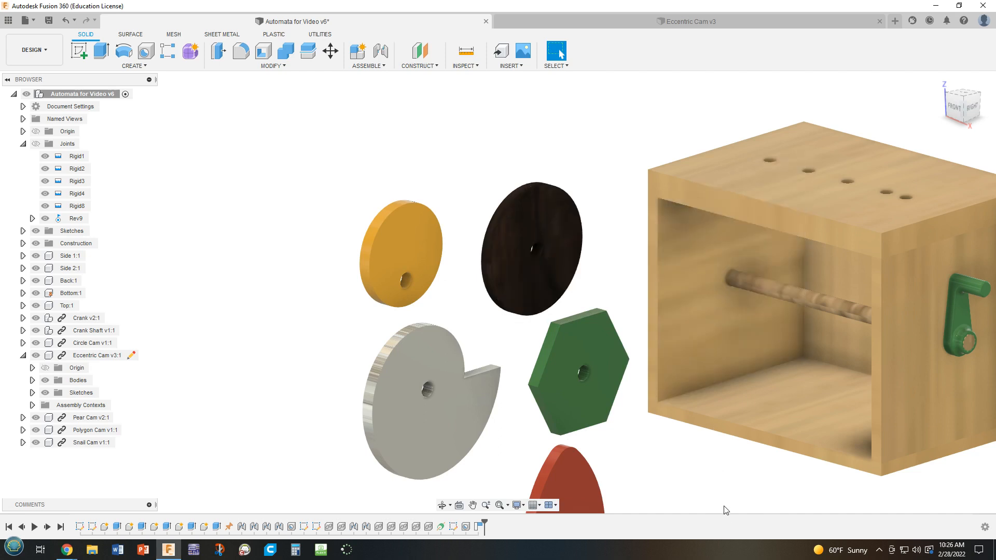
Start a joint on the polygon cam, centering its origin between the cam's two flat faces and snapping it to the center hole.
scroll(693, 475, down, 1)
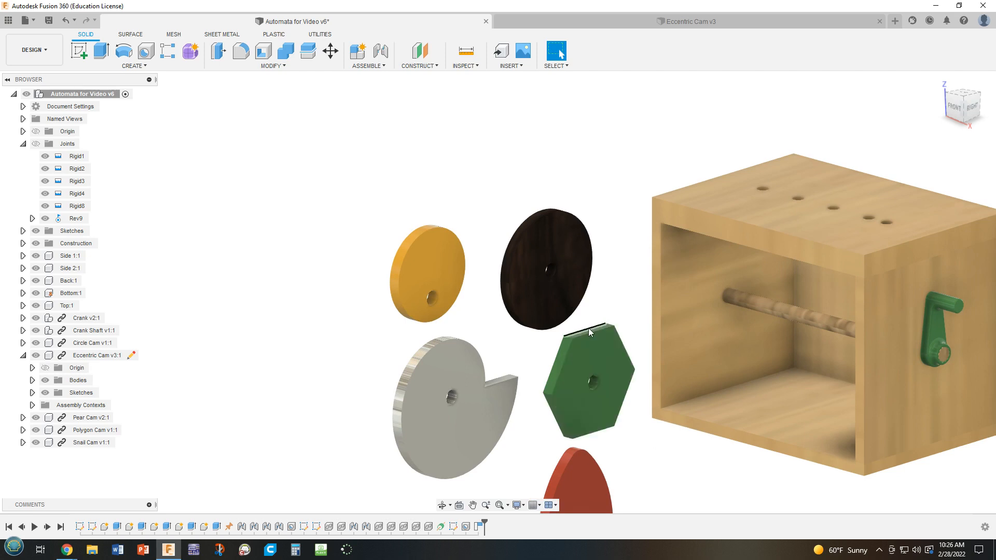
scroll(589, 332, up, 1)
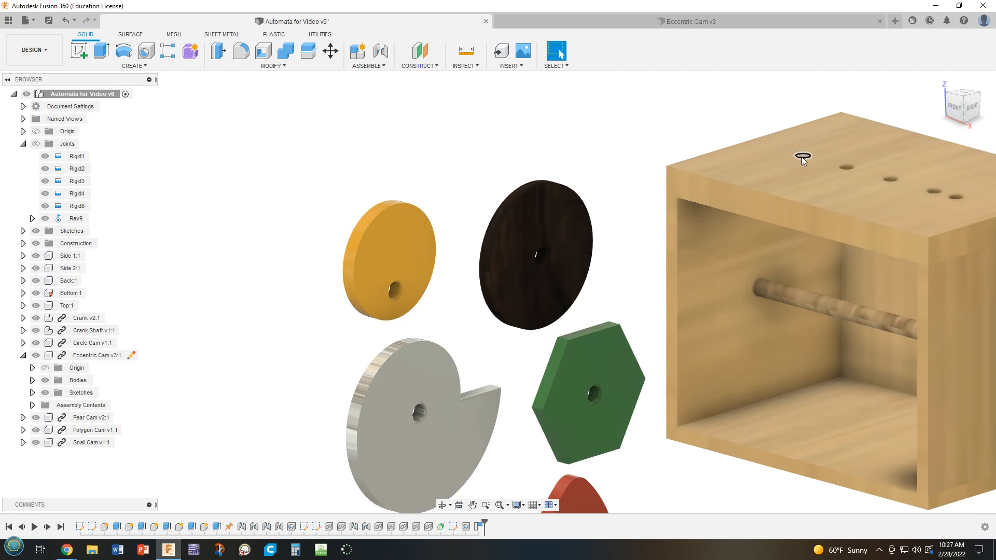
middle_drag(668, 368, 584, 314)
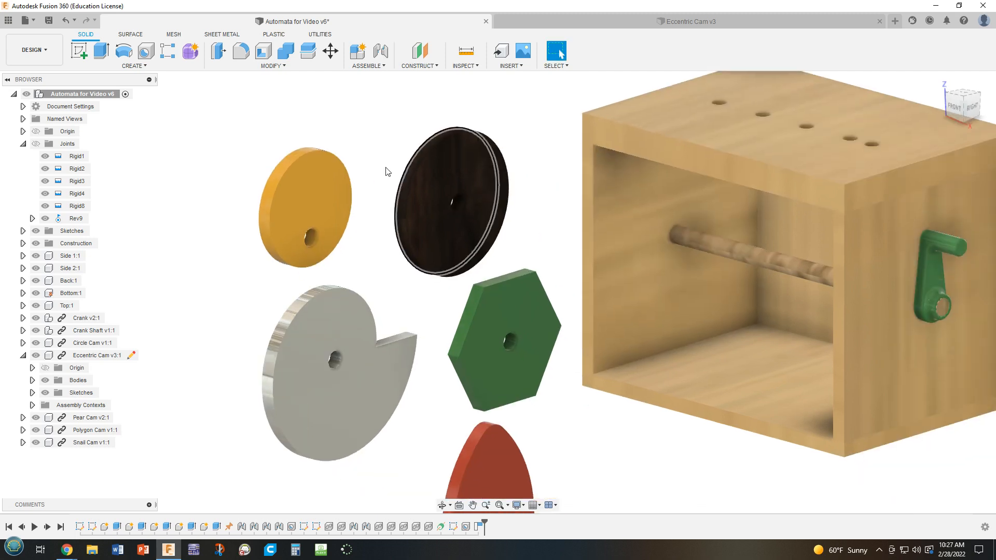
click(383, 52)
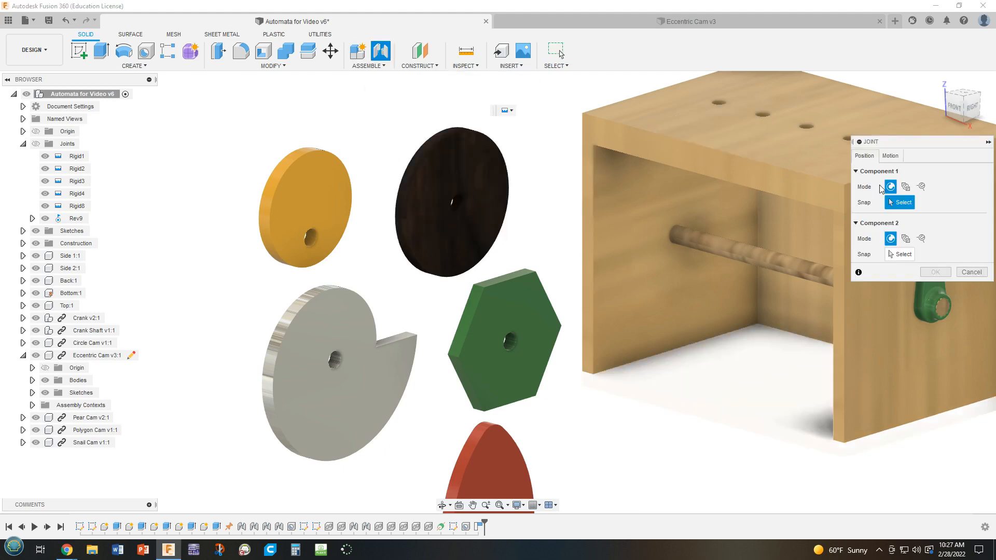
click(907, 187)
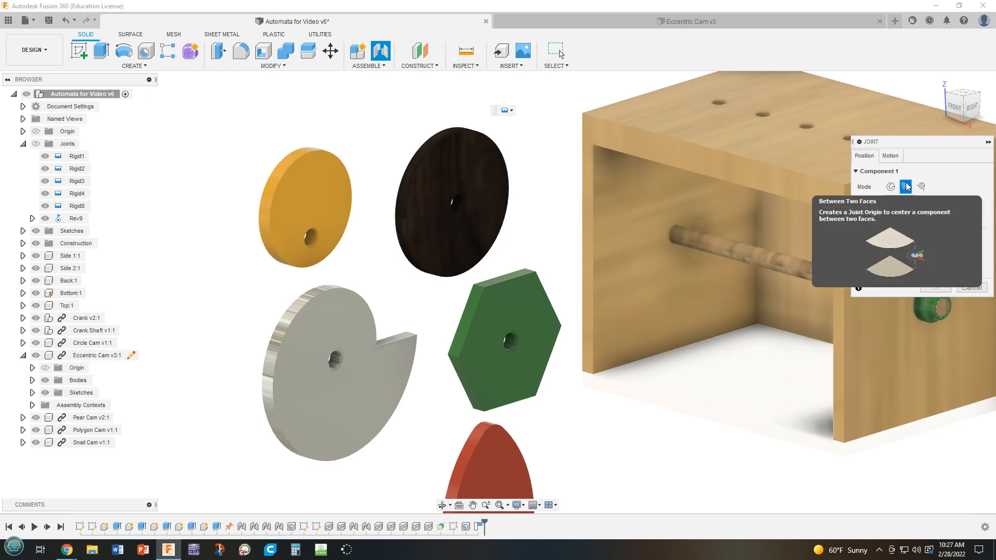
click(521, 314)
shift+middle_drag(572, 432, 638, 430)
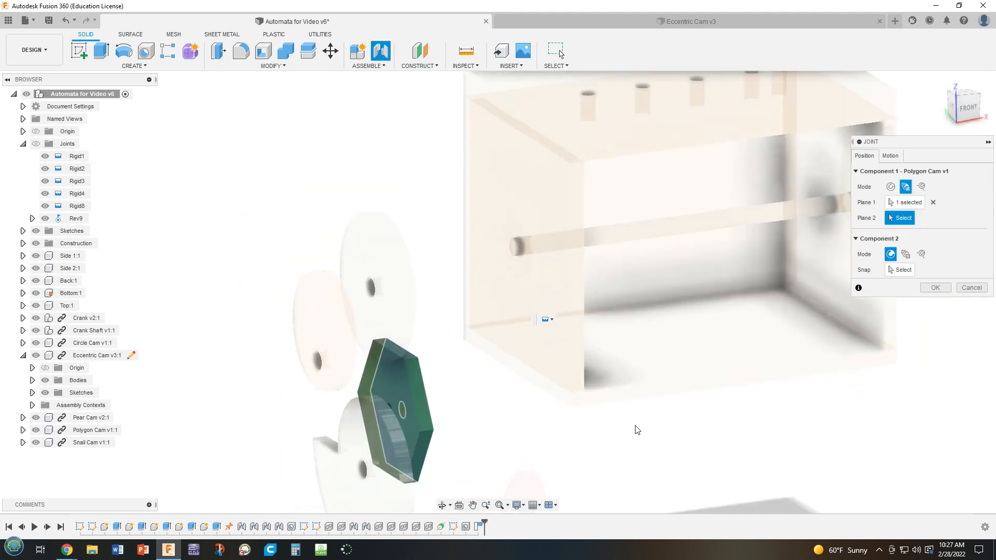
click(403, 382)
shift+middle_drag(502, 410, 454, 393)
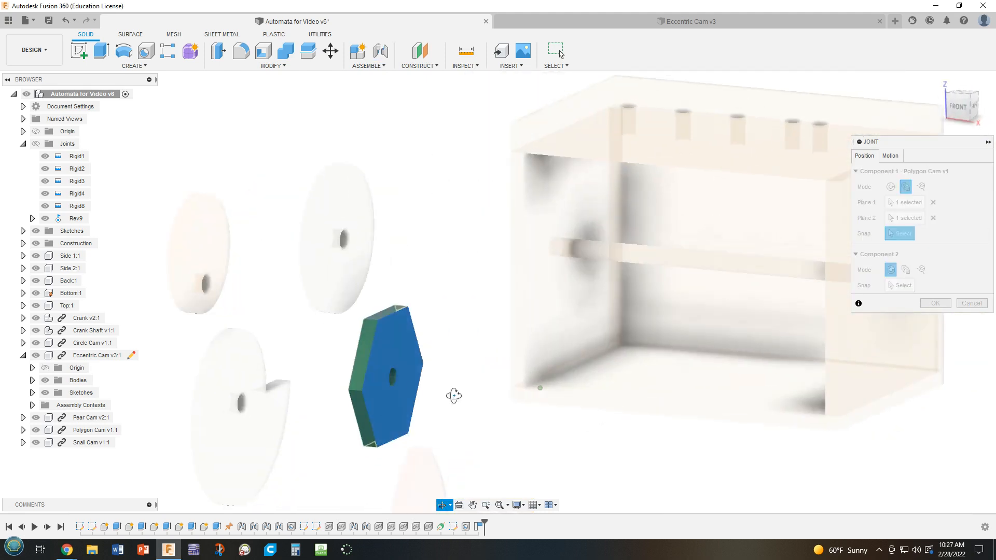
scroll(390, 379, up, 3)
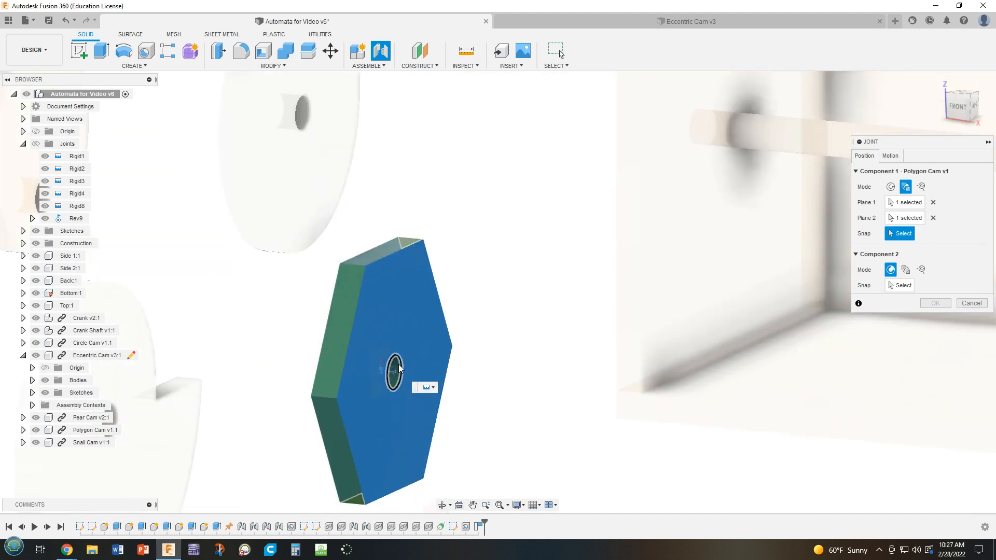
click(394, 366)
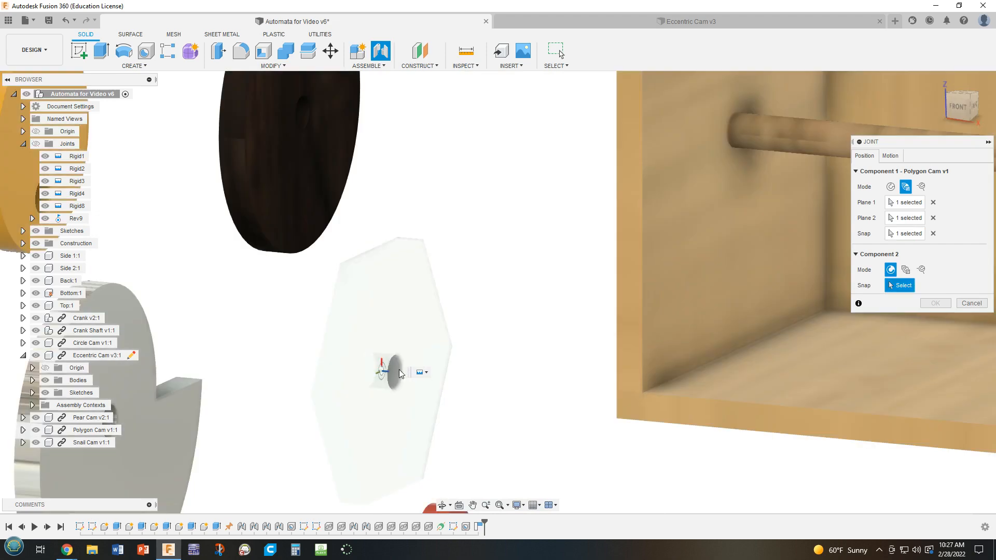
Snap the polygon cam's joint to the circular end of the crank shaft protruding from the box side opposite the crank.
scroll(449, 375, down, 2)
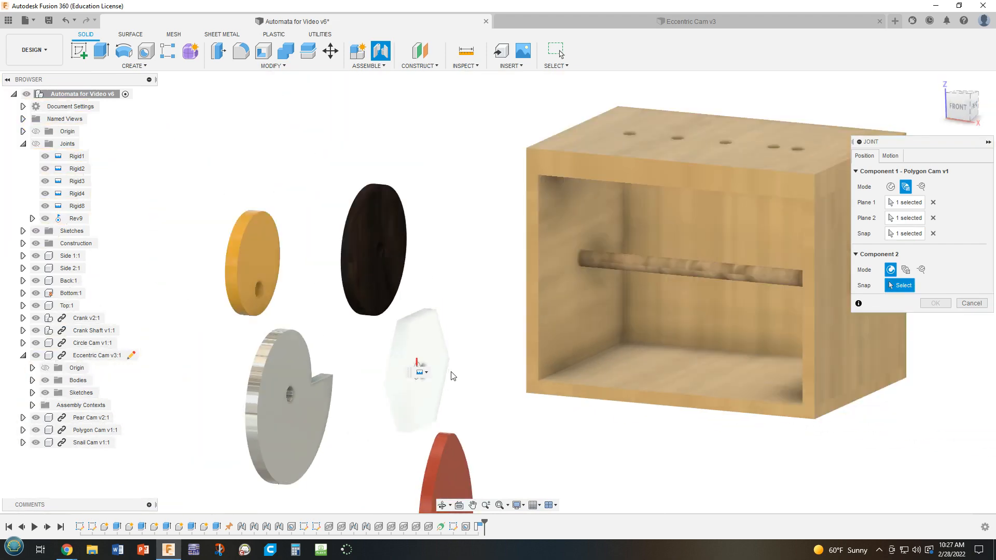
shift+middle_drag(467, 391, 512, 402)
scroll(534, 253, up, 4)
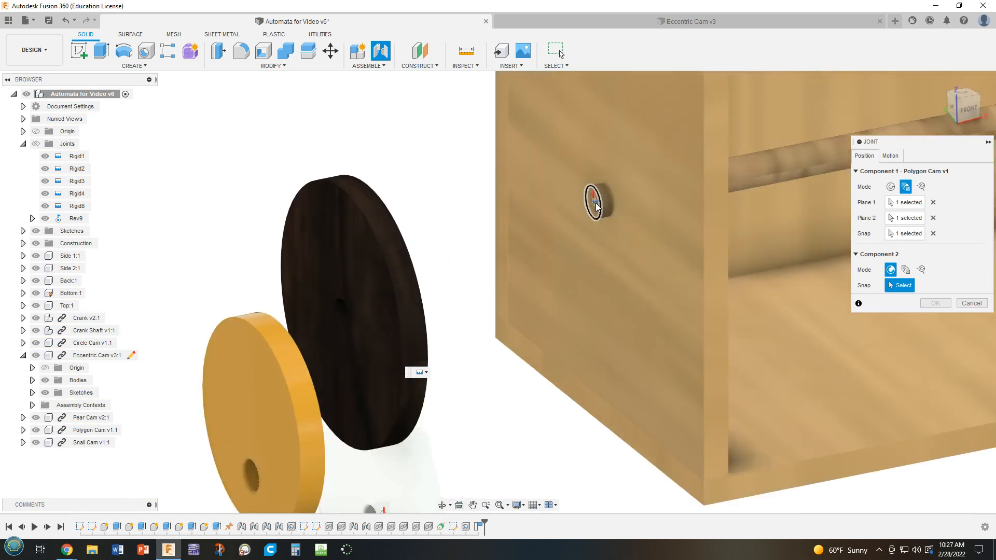
click(596, 203)
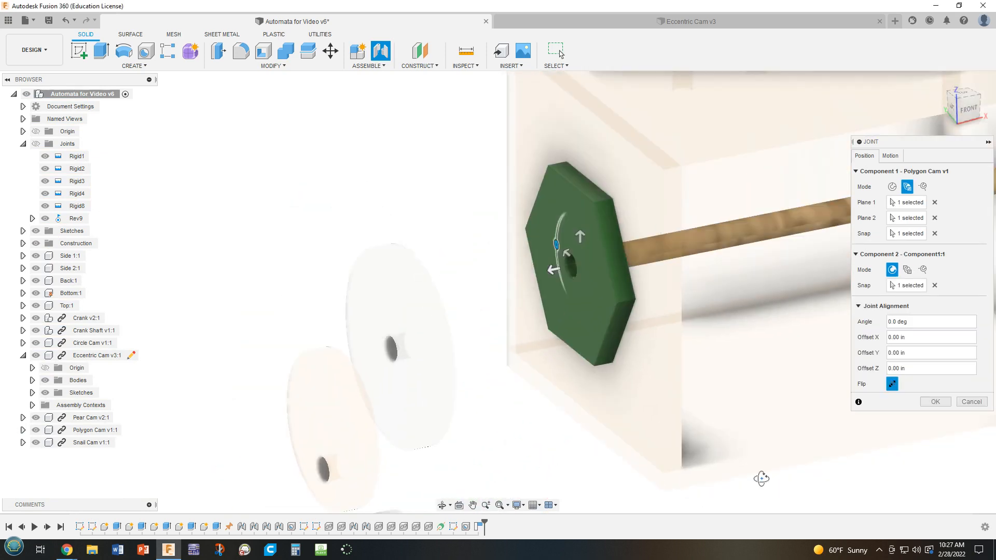
Slide the polygon cam inward along the shaft with a Z offset of -1-.375 in and complete the rigid joint.
shift+middle_drag(761, 476, 727, 480)
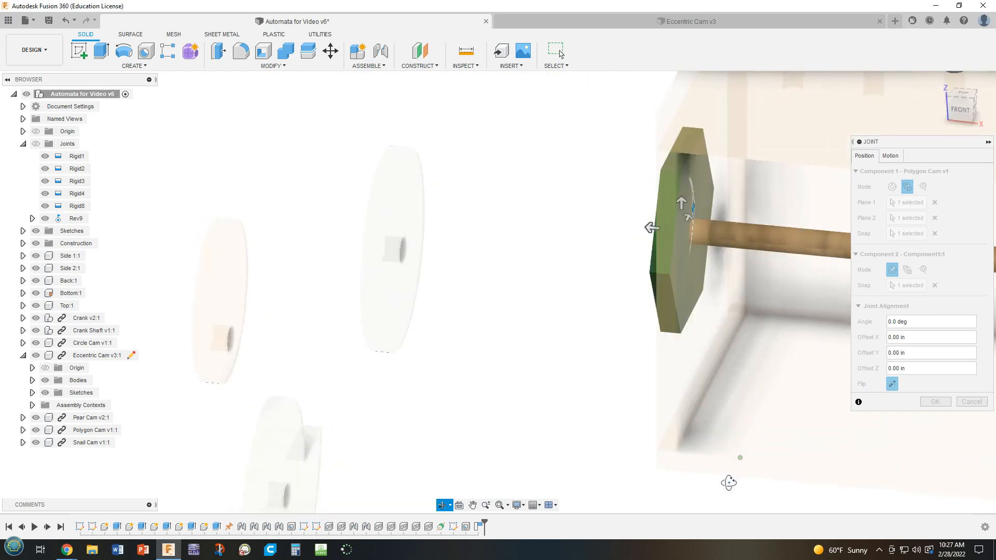
drag(646, 224, 692, 233)
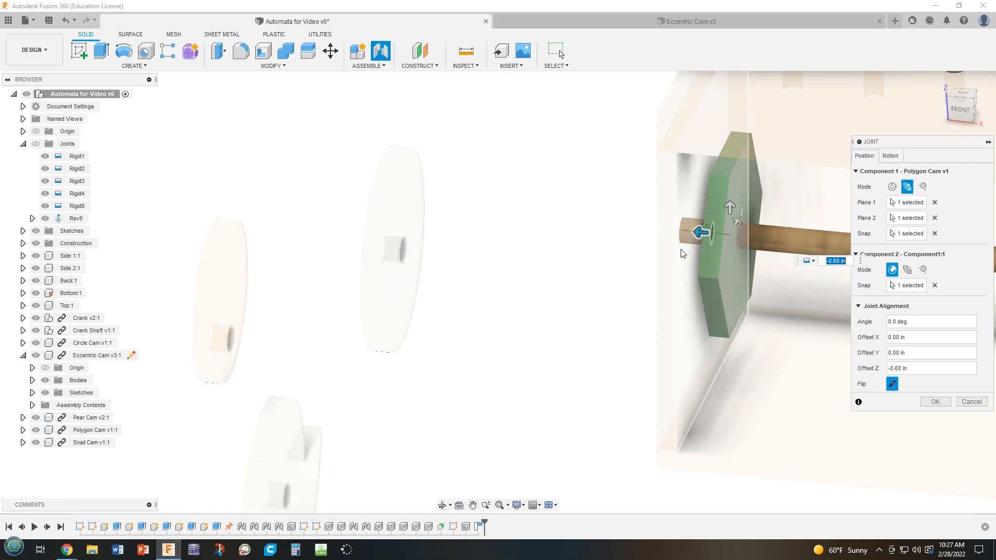
shift+middle_drag(693, 232, 710, 181)
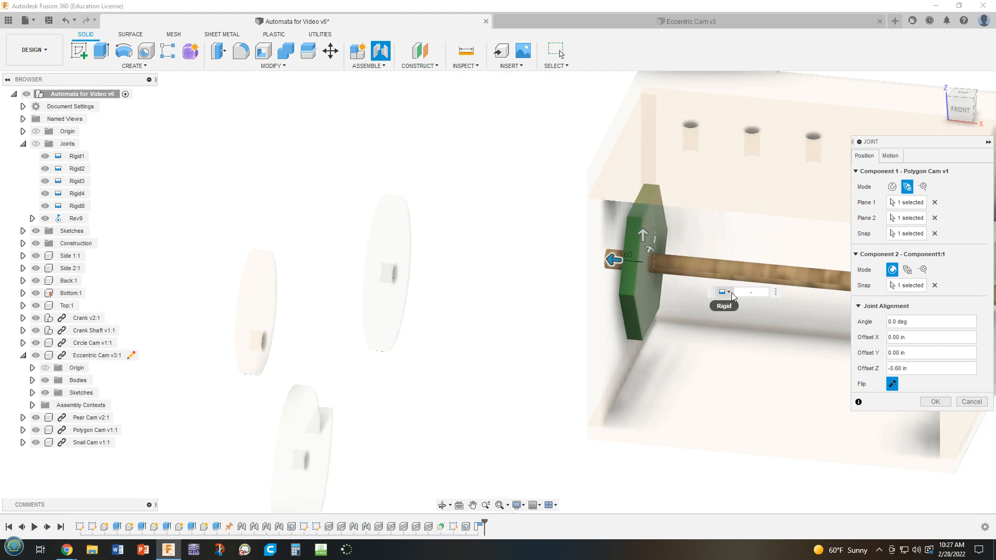
key(Return)
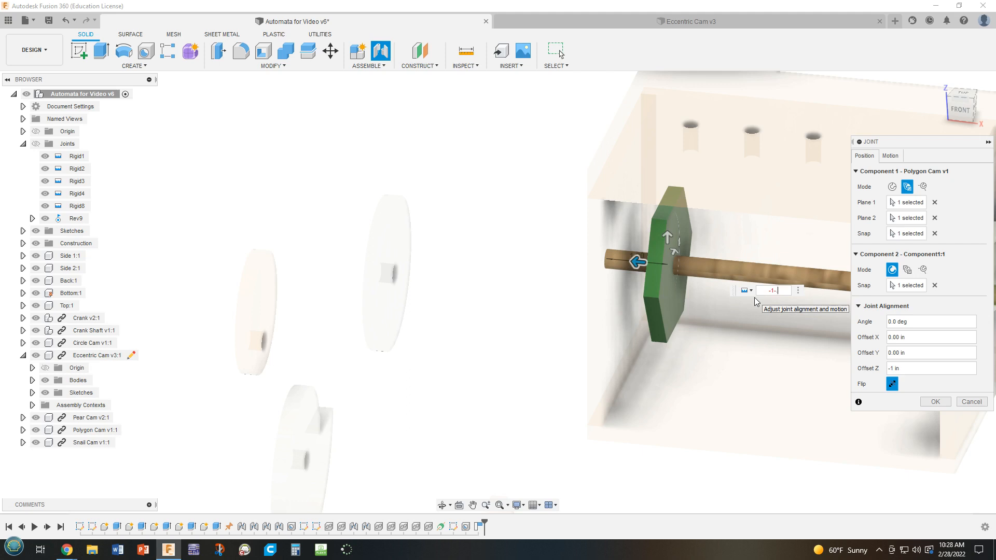
text(75)
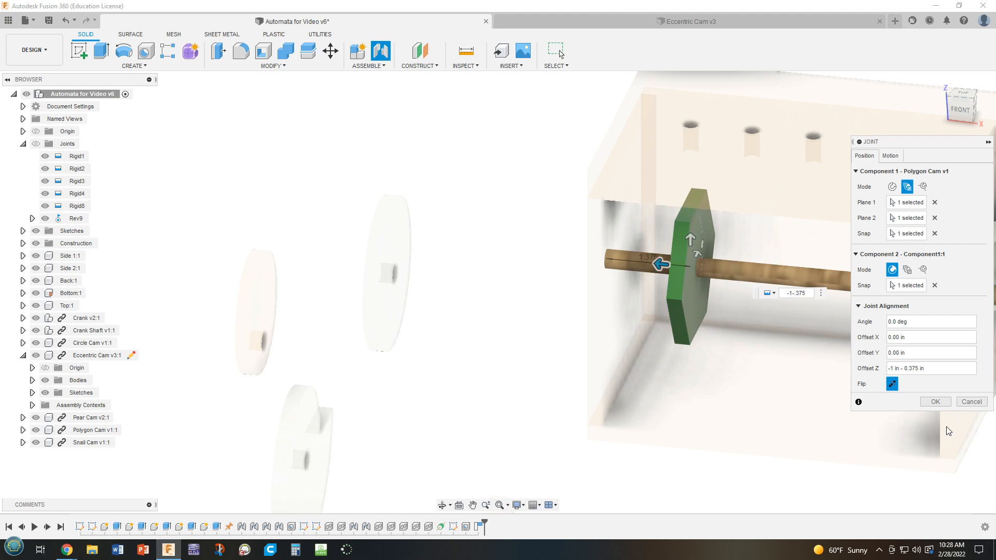
click(937, 403)
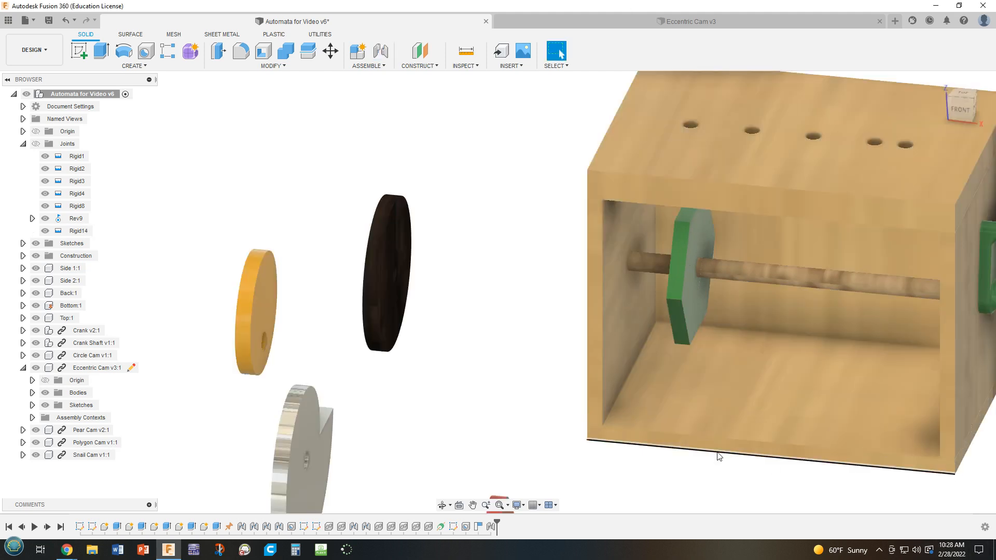
Examine from above how the polygon cam lines up with the first follower hole in the box top.
click(964, 95)
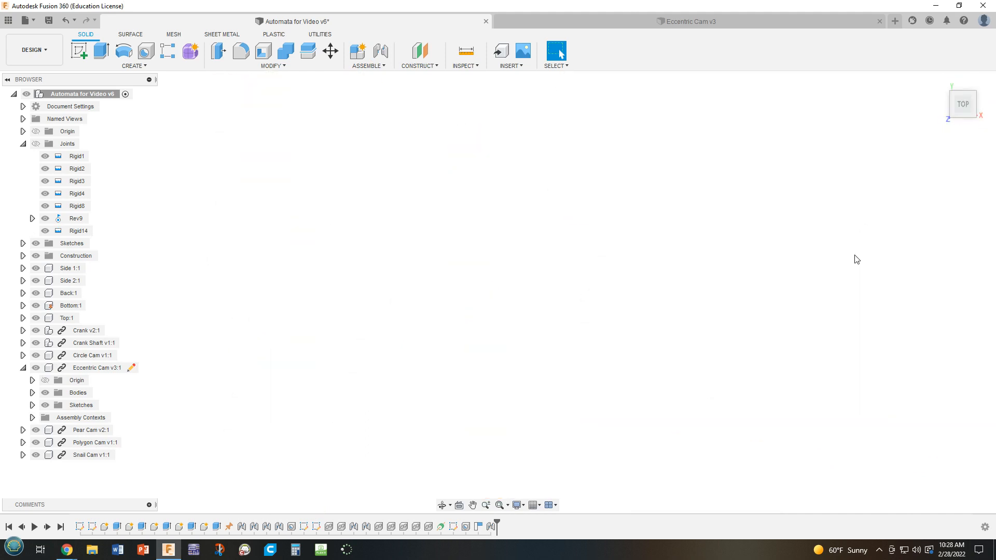
click(486, 505)
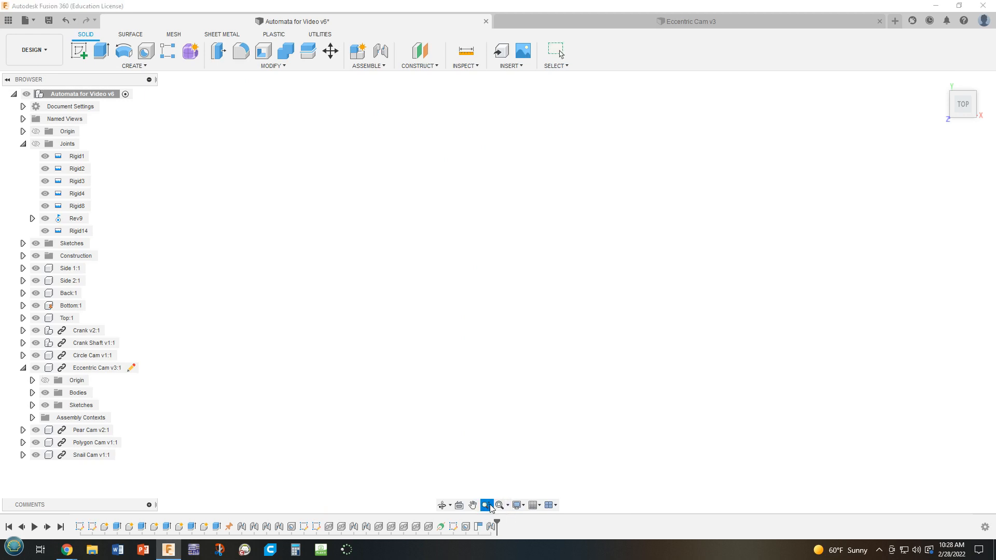
click(504, 504)
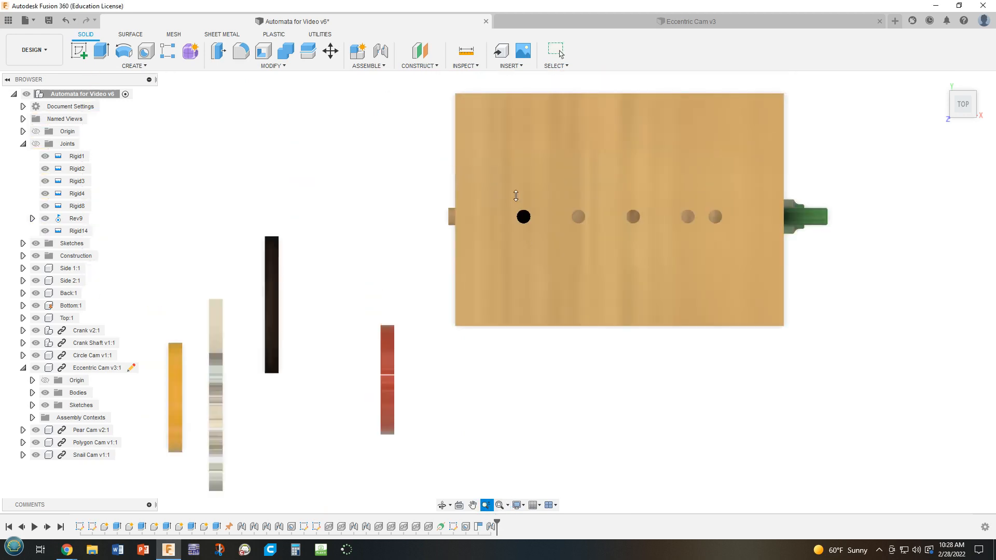
scroll(521, 198, down, 2)
scroll(521, 206, up, 6)
scroll(520, 208, up, 3)
scroll(512, 231, down, 2)
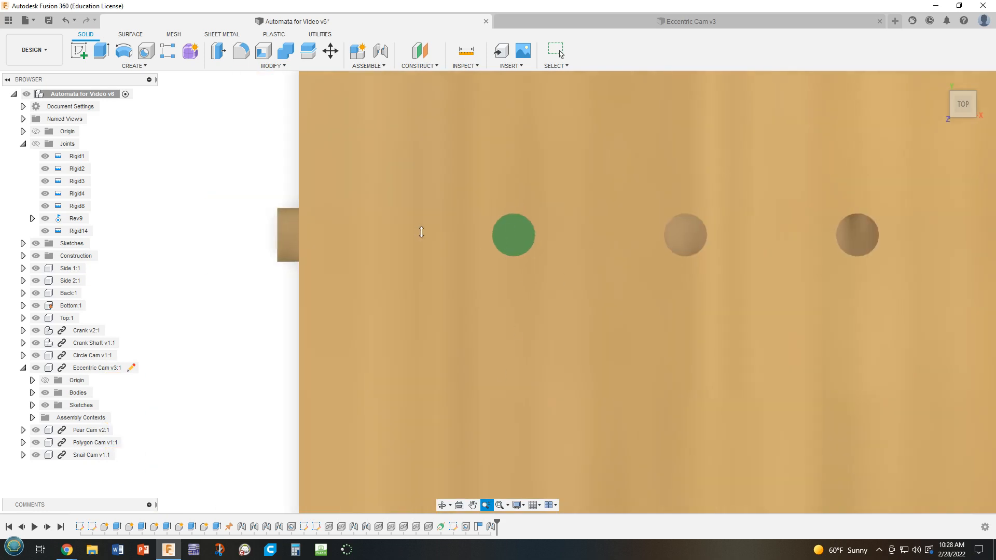
key(Escape)
scroll(520, 236, down, 2)
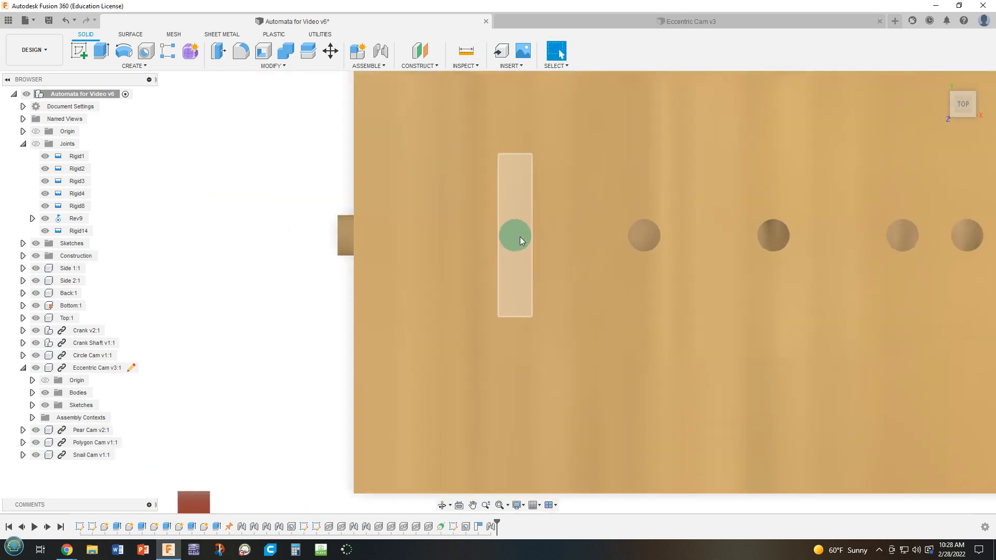
scroll(520, 238, down, 4)
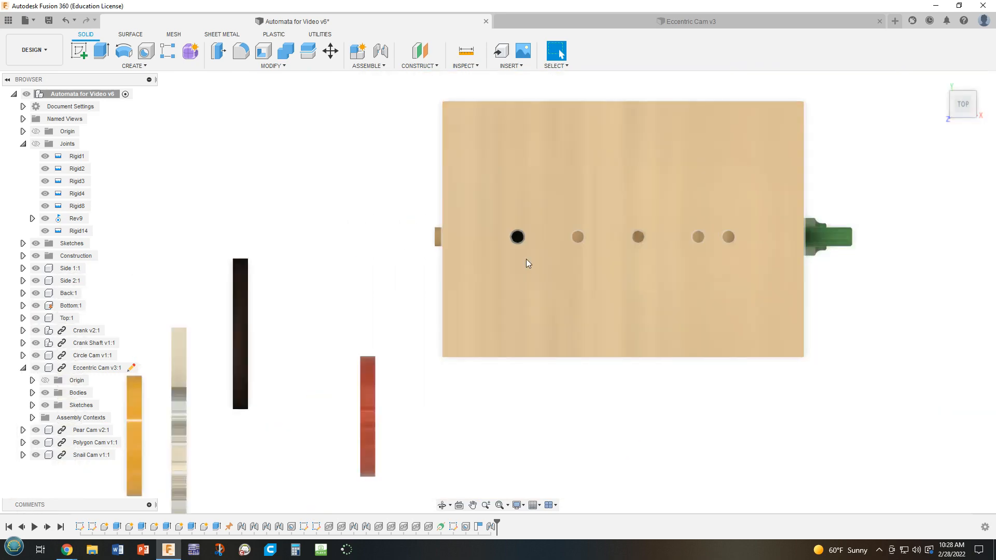
Turn the crank back and forth to test the polygon cam's rotation with the shaft, viewing it from several angles.
shift+middle_drag(826, 478, 747, 376)
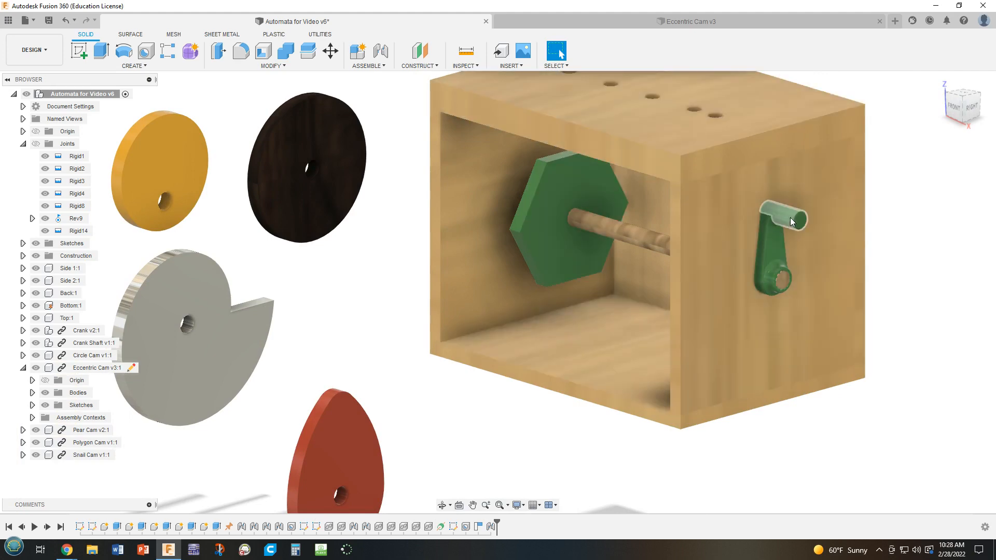
drag(790, 221, 842, 257)
scroll(825, 281, up, 5)
scroll(824, 276, down, 3)
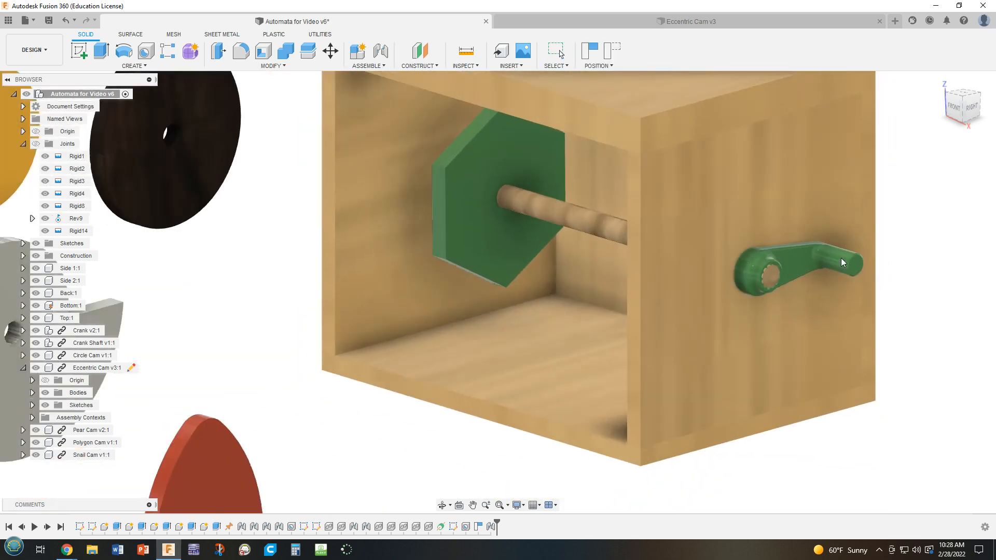
middle_drag(763, 331, 832, 332)
shift+middle_drag(596, 266, 628, 258)
scroll(614, 273, up, 3)
scroll(617, 276, down, 4)
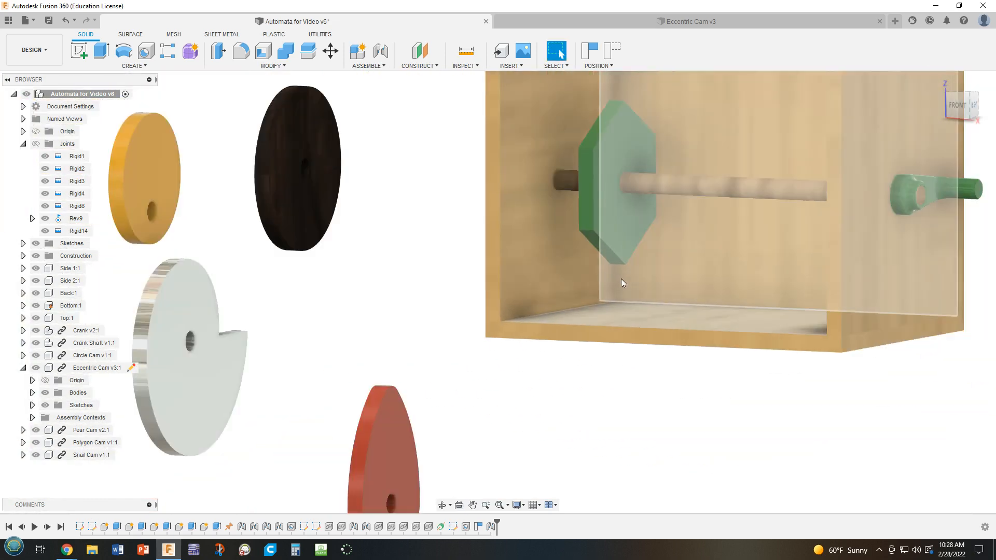
middle_drag(943, 251, 900, 311)
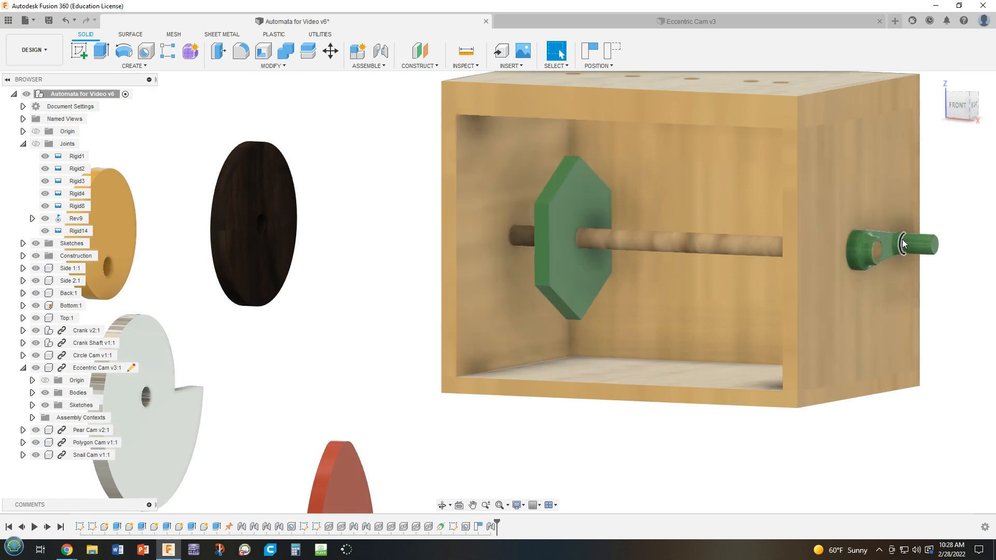
drag(902, 238, 847, 273)
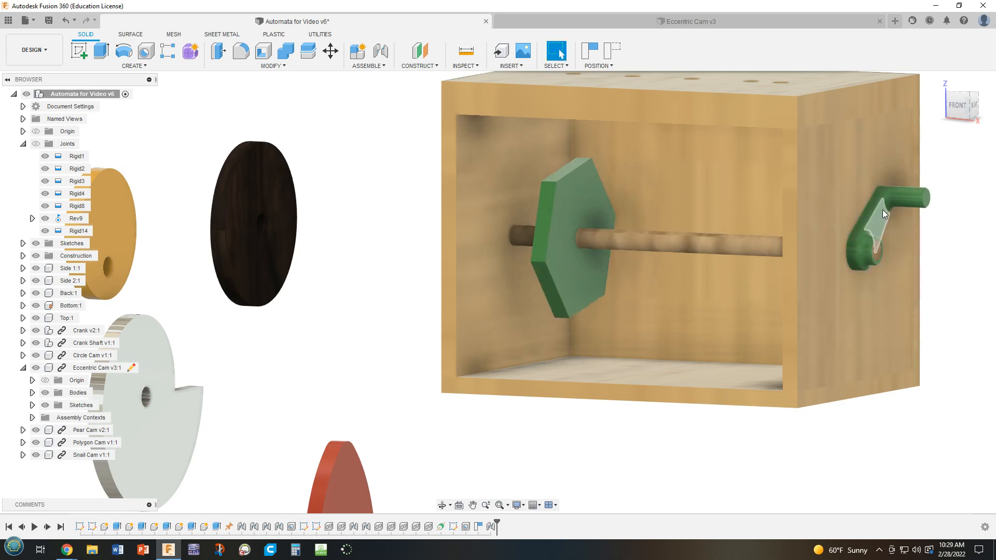
drag(883, 209, 901, 225)
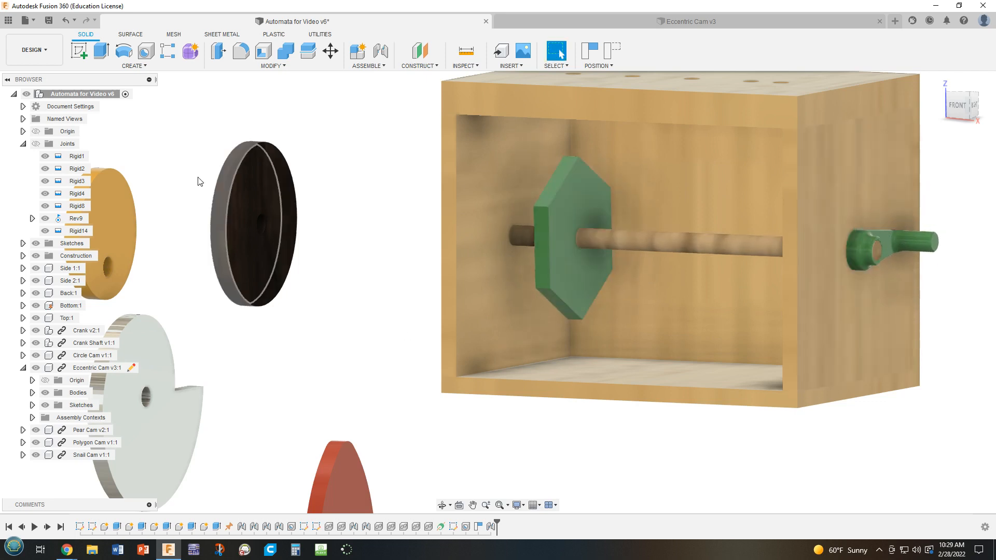
Edit the polygon cam's rigid joint and set its alignment angle to 22.5 degrees.
right_click(61, 235)
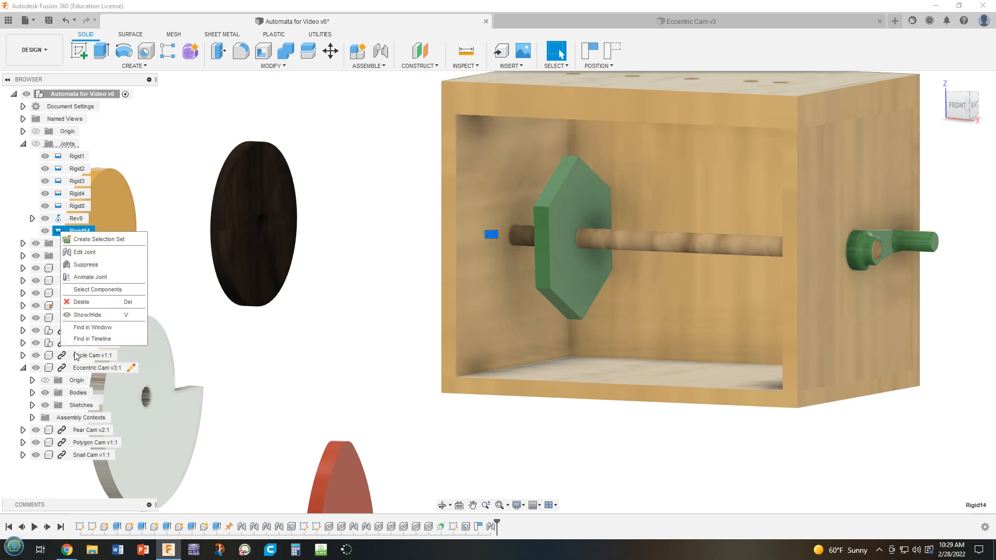
click(91, 253)
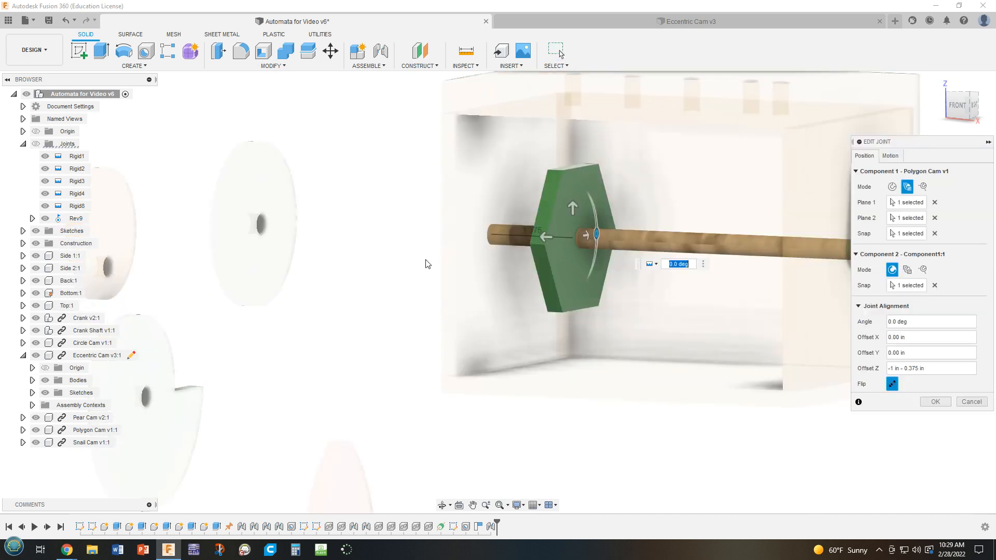
mouse_move(597, 235)
mouse_down()
mouse_move(601, 260)
mouse_move(597, 249)
mouse_up()
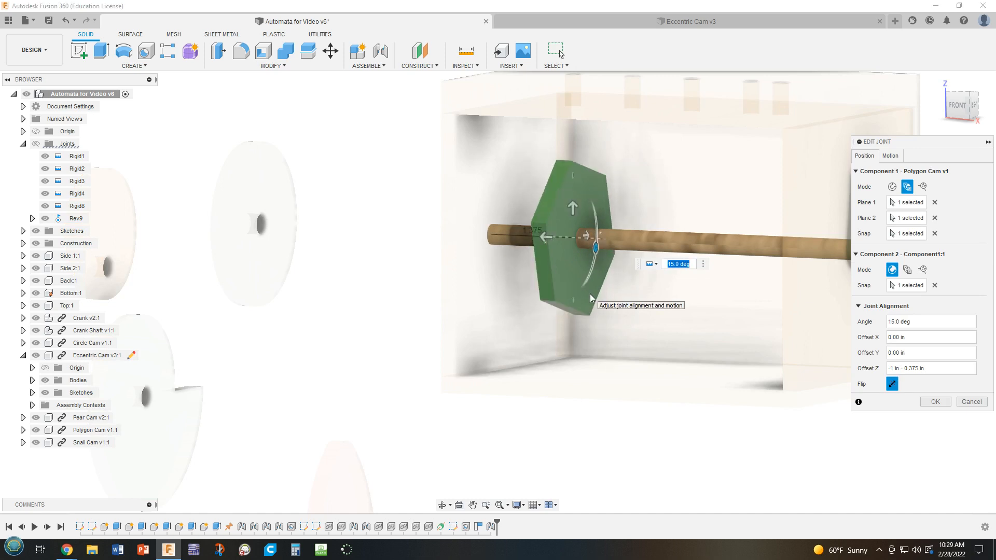
text(22.5)
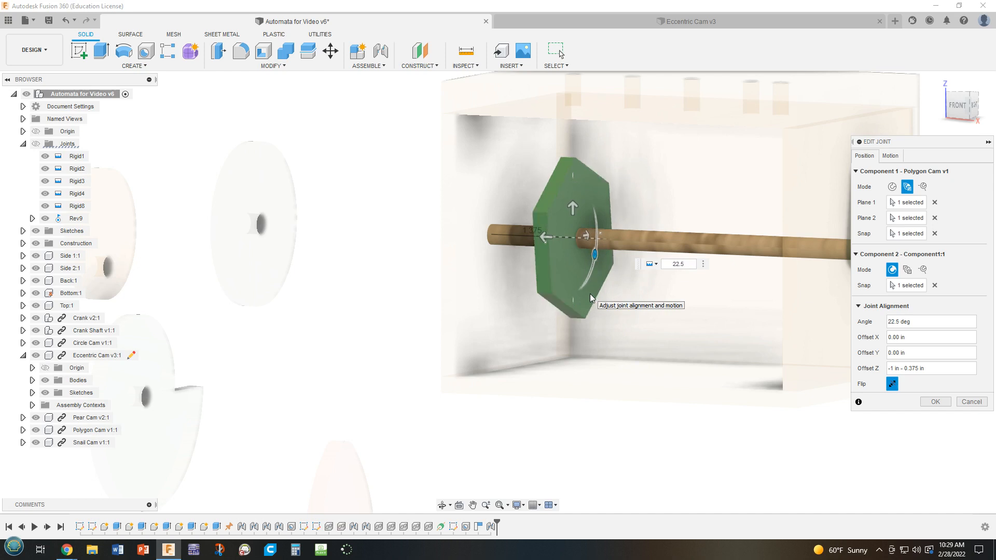
key(Return)
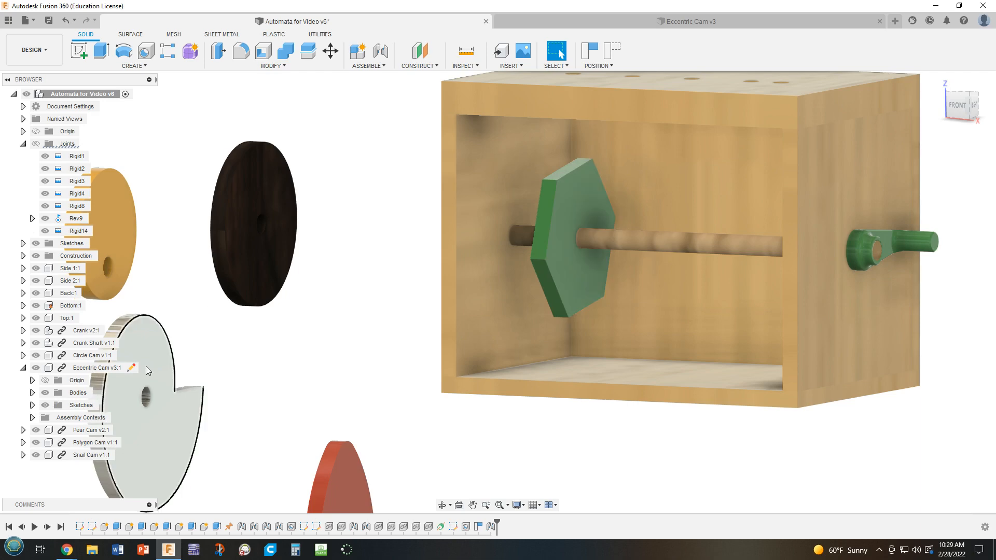
Edit the polygon cam's rigid joint and set its alignment angle to 45 degrees.
right_click(76, 235)
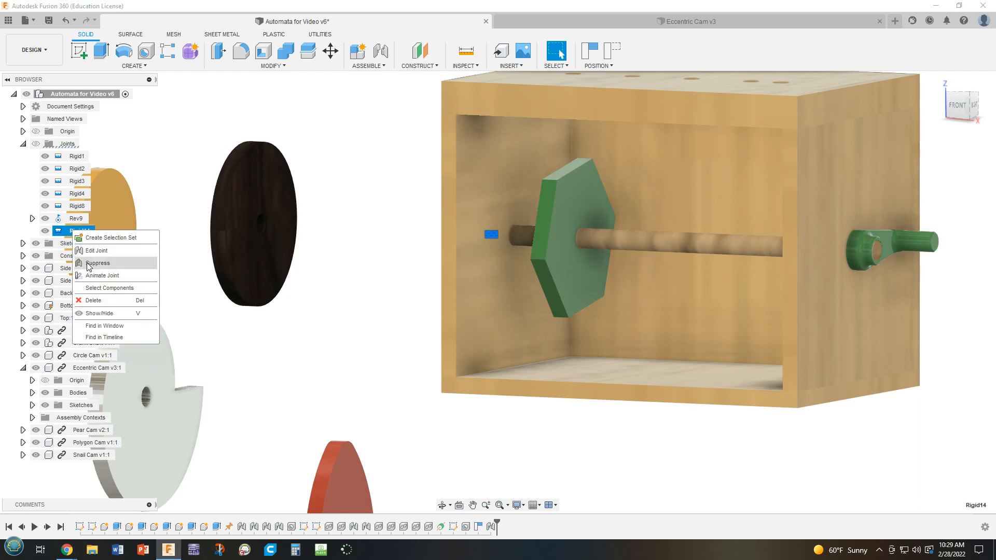
click(98, 250)
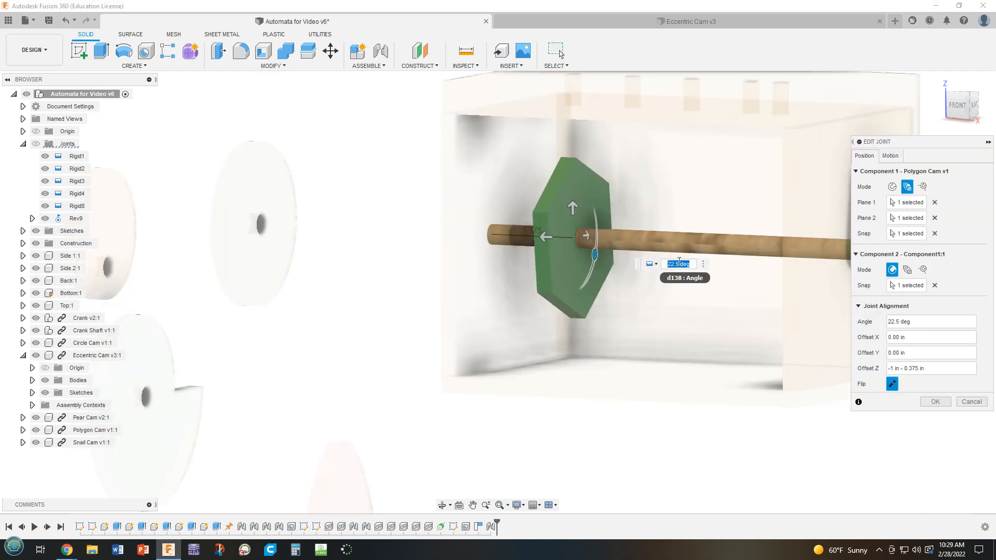
key(BackSpace)
text(45)
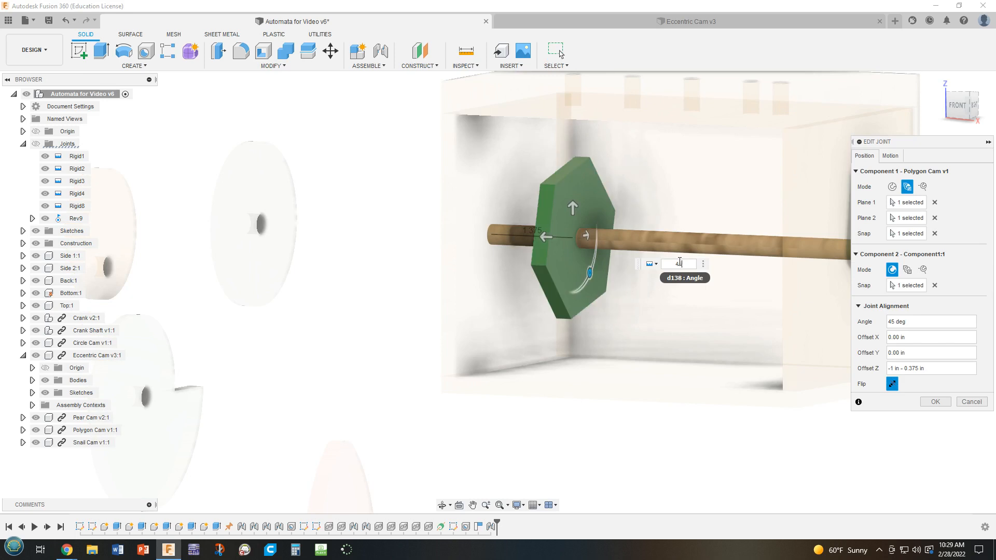
key(Return)
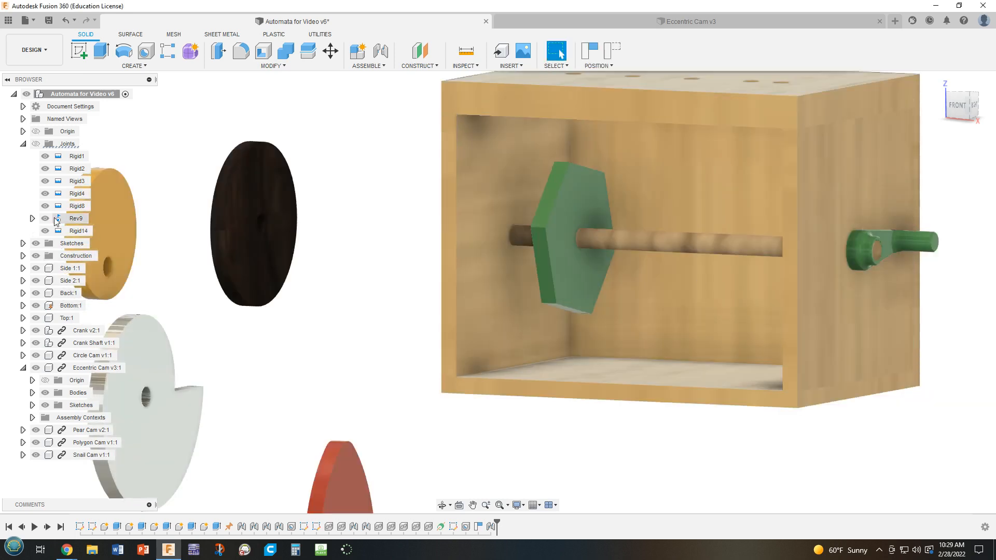
Try a 60 degree alignment angle on the polygon cam's joint and turn the crank to test it.
right_click(77, 234)
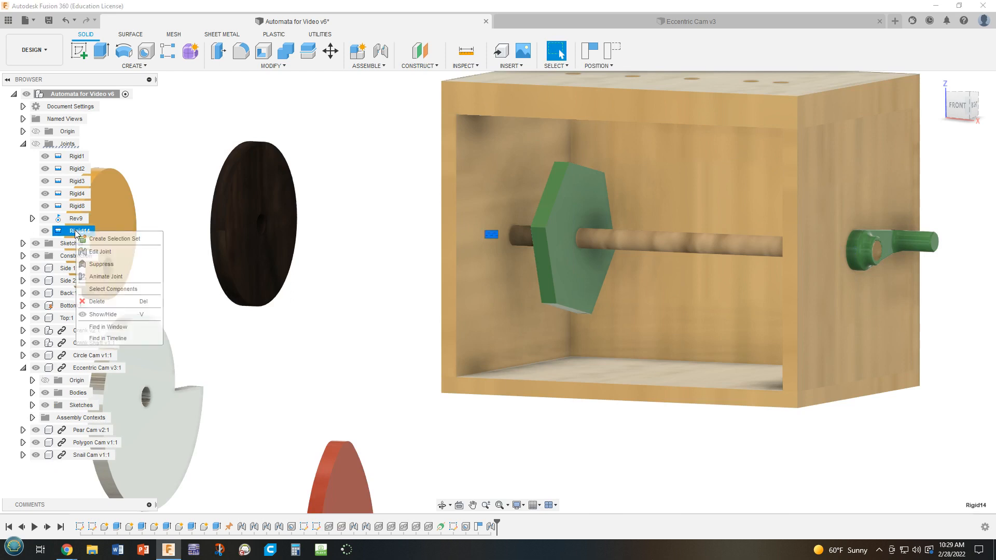
click(98, 252)
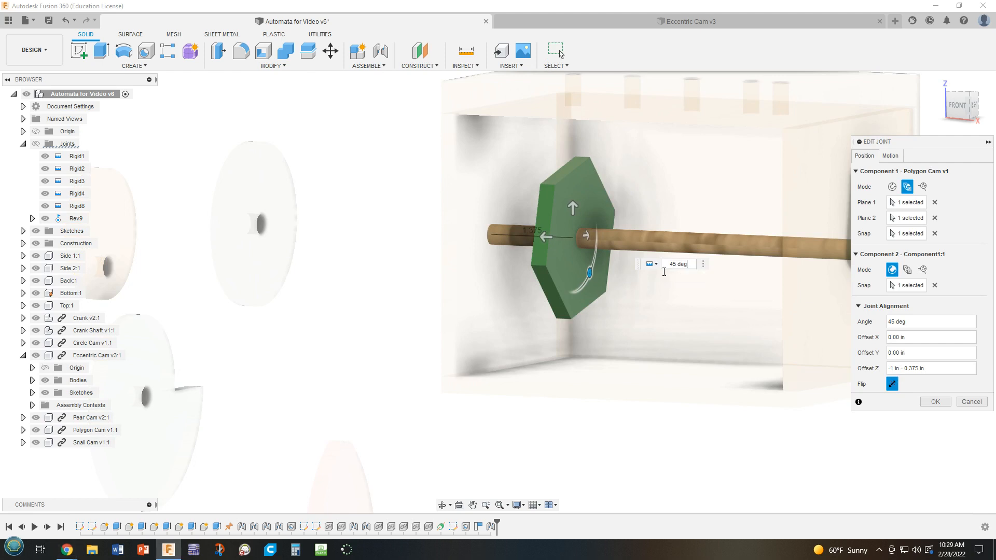
drag(688, 264, 665, 268)
text(60)
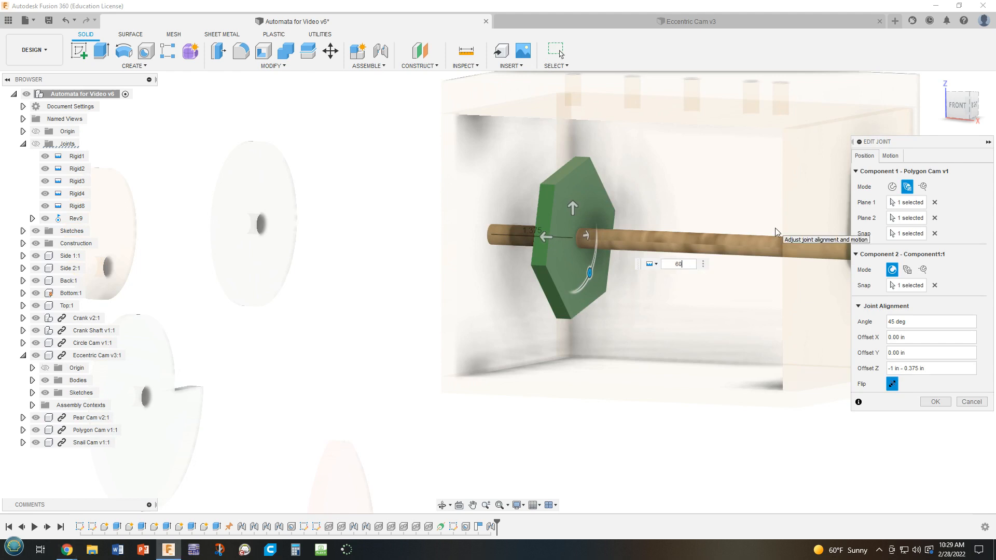
click(927, 404)
drag(927, 241, 826, 255)
Try a 30 degree alignment angle on the polygon cam's joint and turn the crank to check the orientation.
right_click(76, 232)
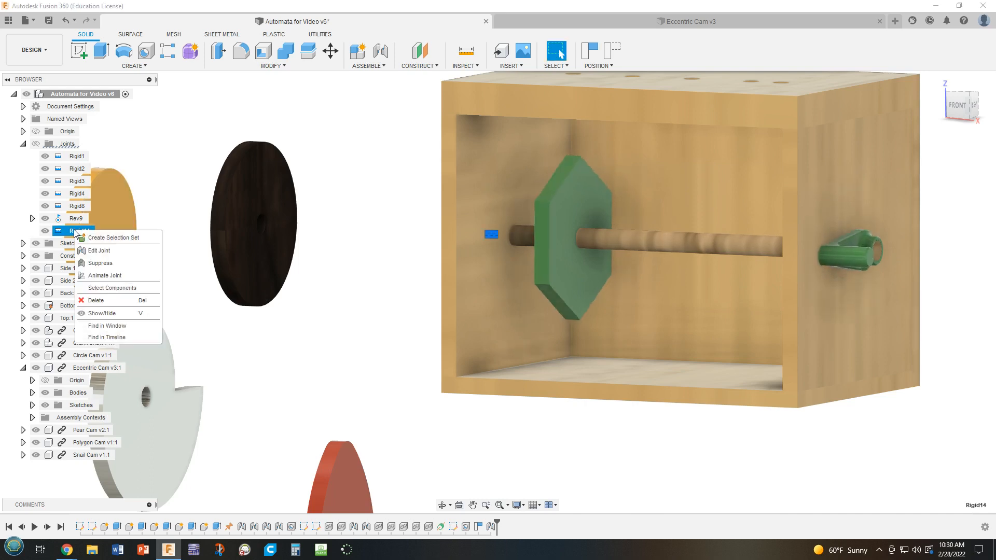
click(99, 251)
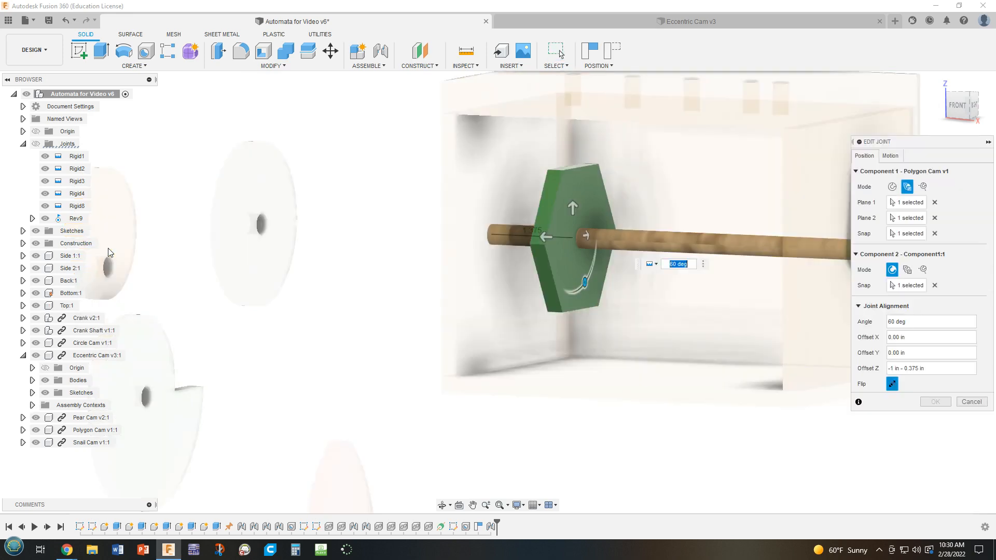
text(30)
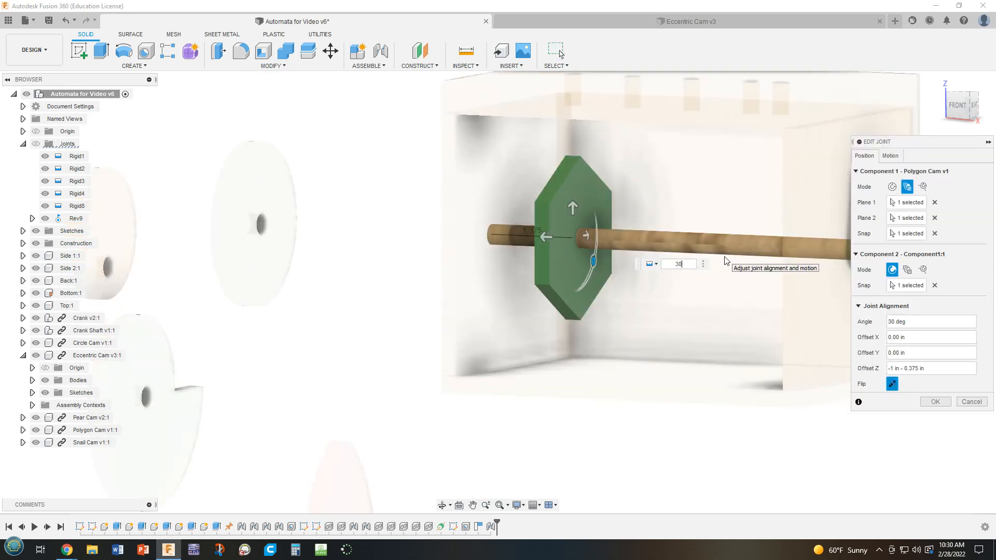
key(Return)
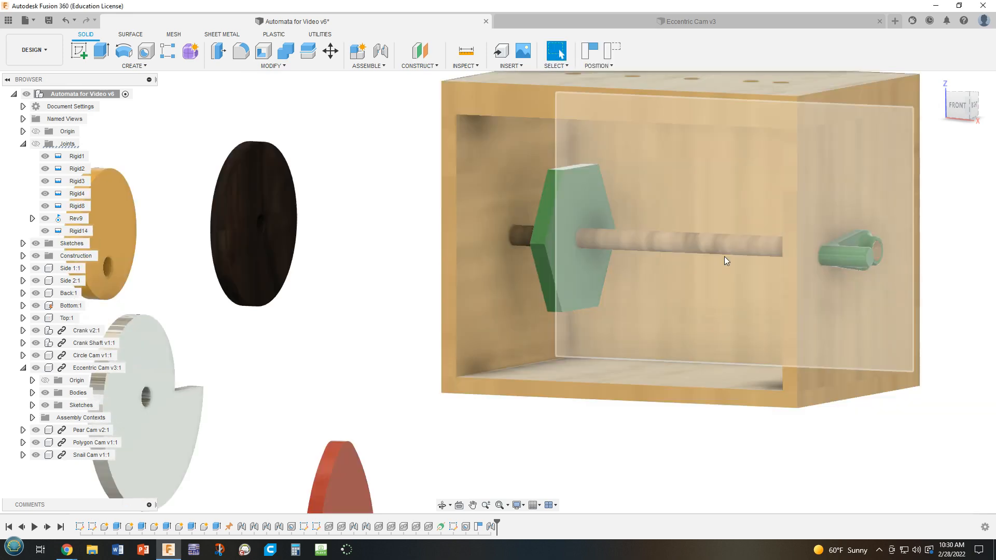
drag(852, 233, 912, 190)
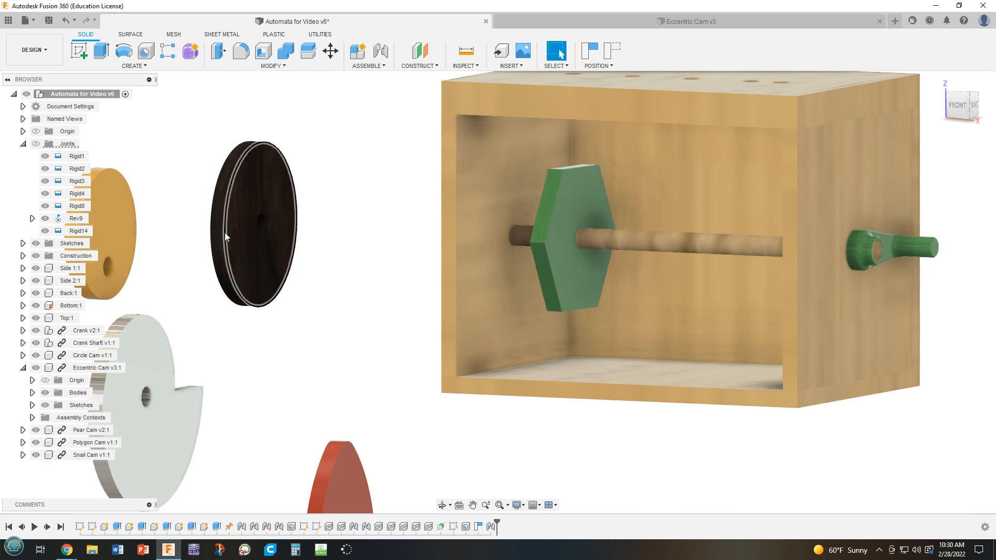
Set the polygon cam joint's alignment angle to 0 degrees, turn the crank to check it, and revert the crank's position.
right_click(77, 231)
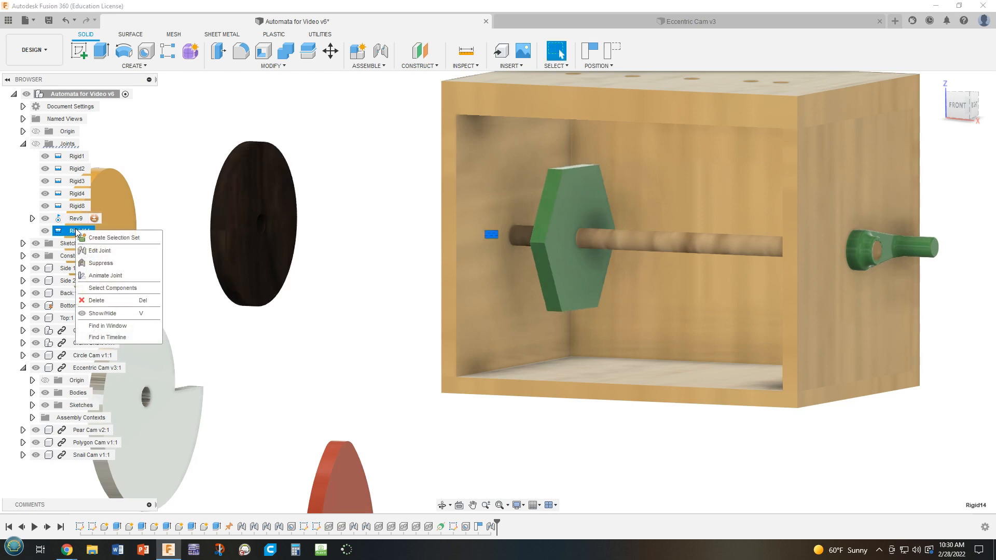
click(101, 251)
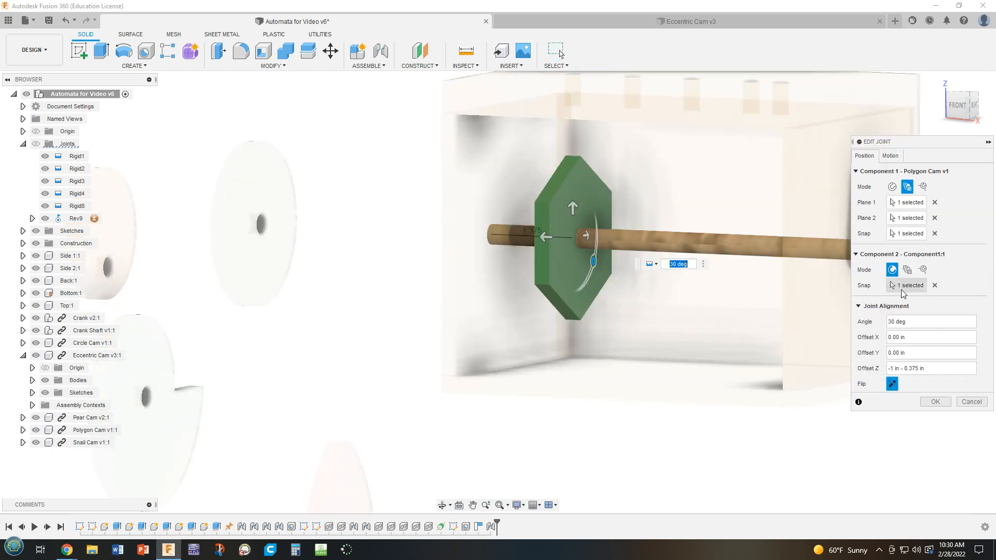
drag(922, 322, 861, 327)
text(0)
click(934, 402)
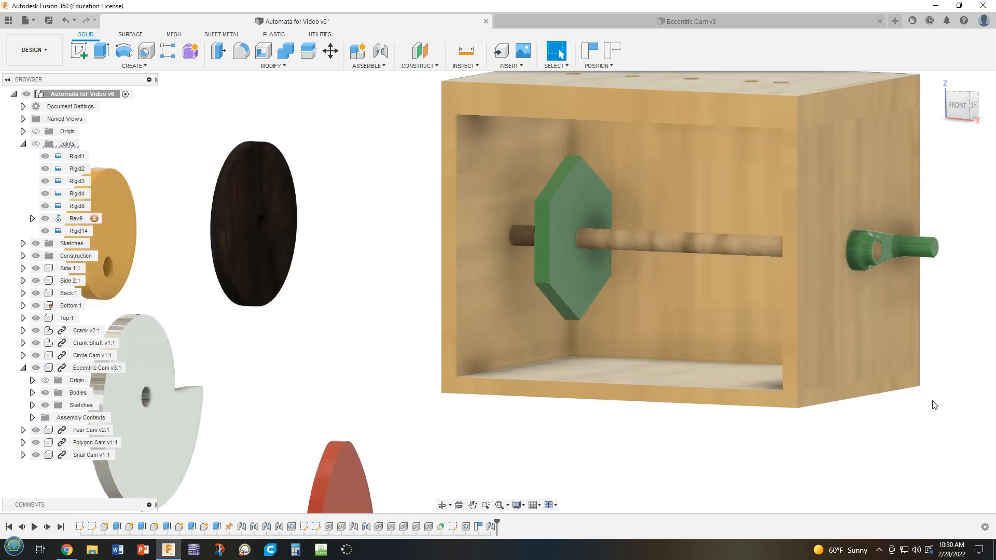
drag(886, 173, 892, 172)
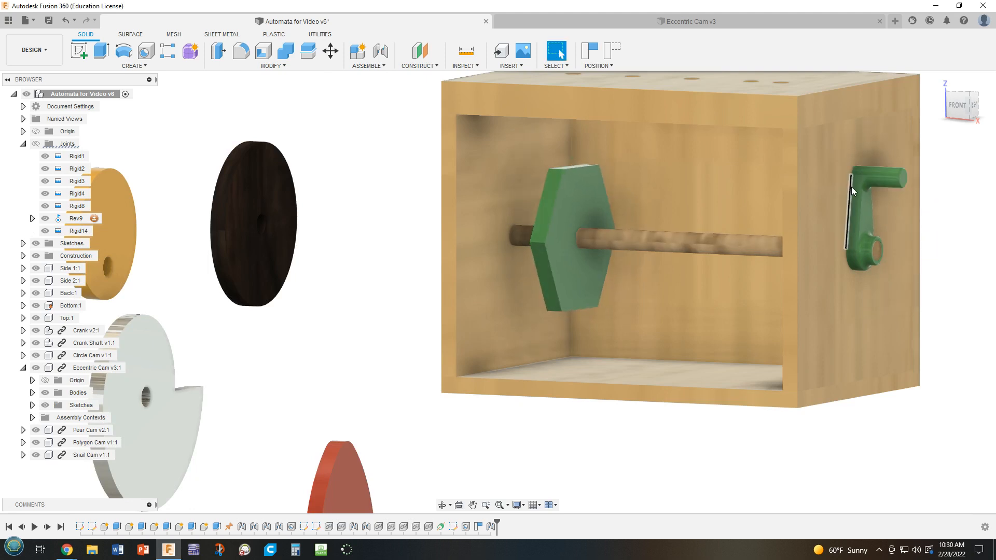
click(609, 48)
Start a joint for the eccentric cam between its two flat faces, snapped to the centre of its off-centre hole.
scroll(504, 457, down, 1)
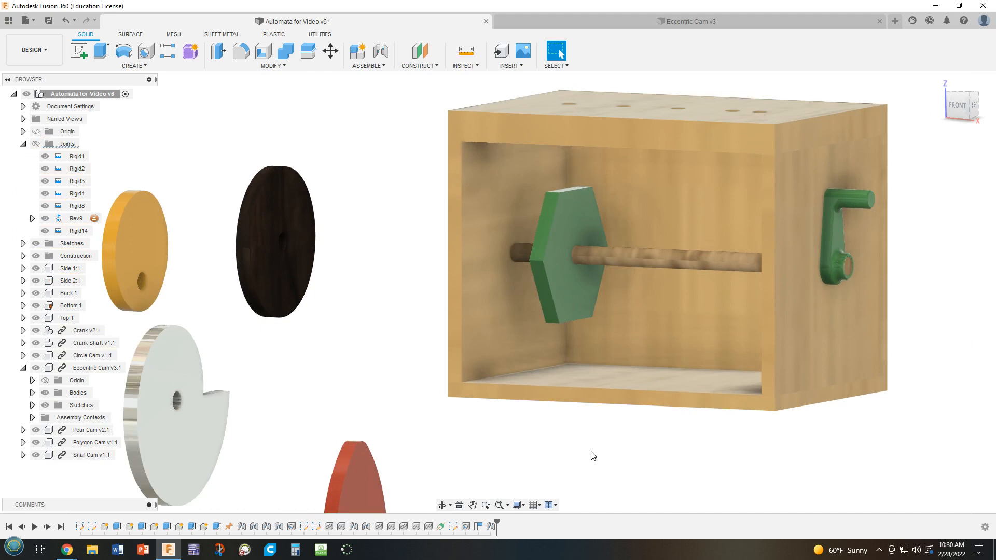
middle_drag(597, 452, 648, 415)
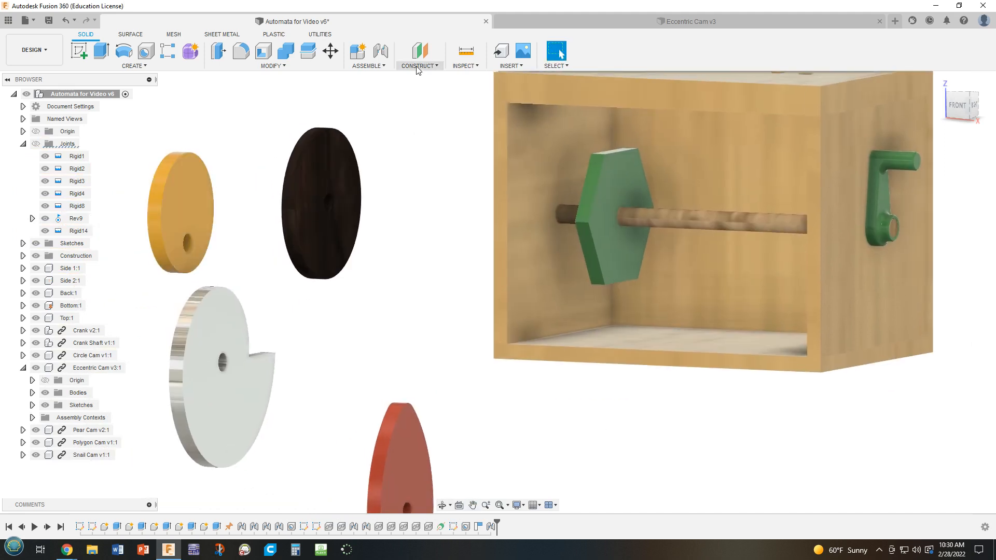
click(381, 50)
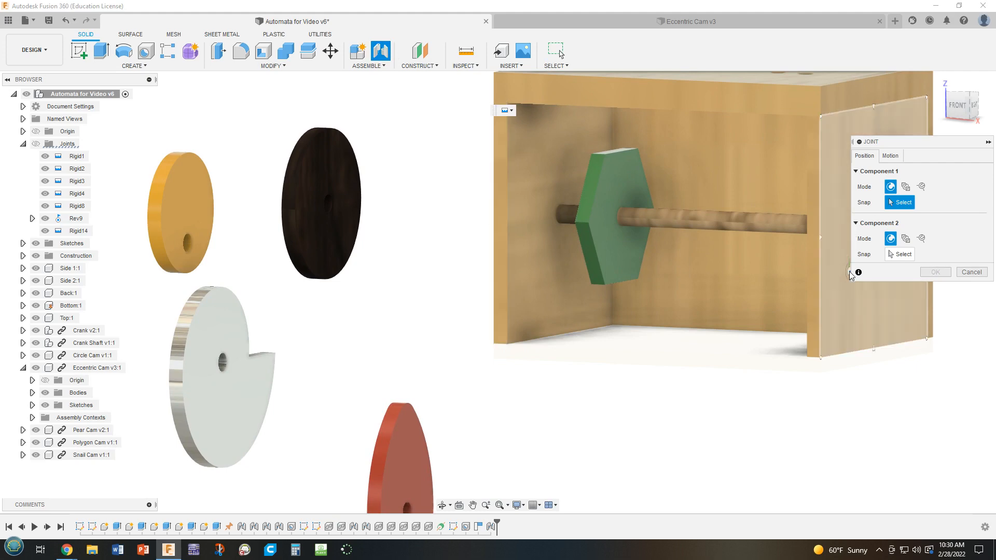
click(906, 188)
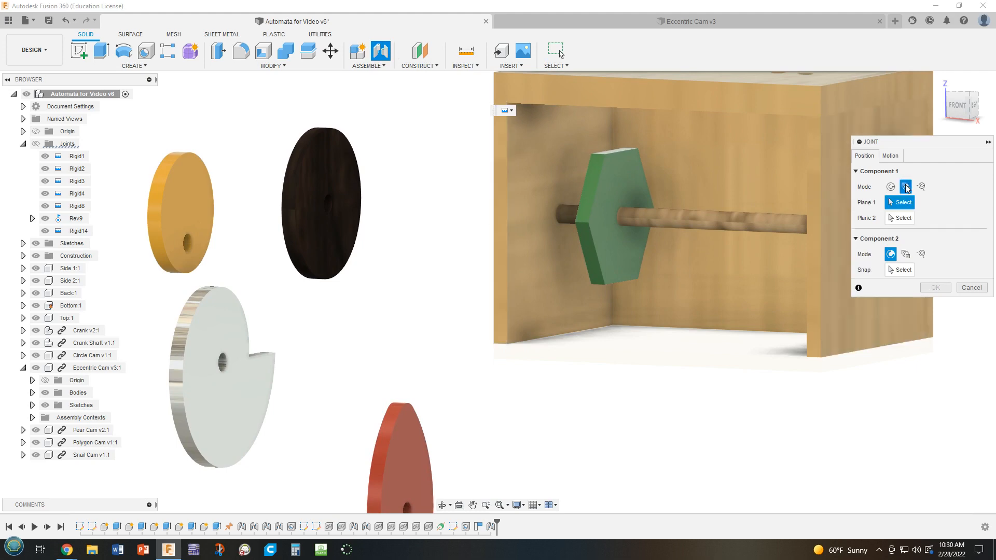
click(188, 213)
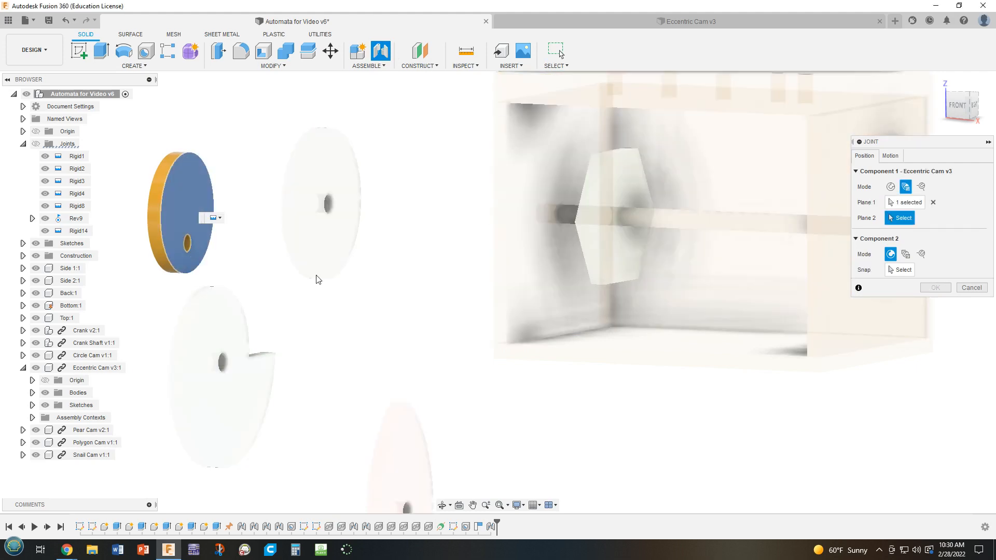
shift+middle_drag(369, 306, 408, 297)
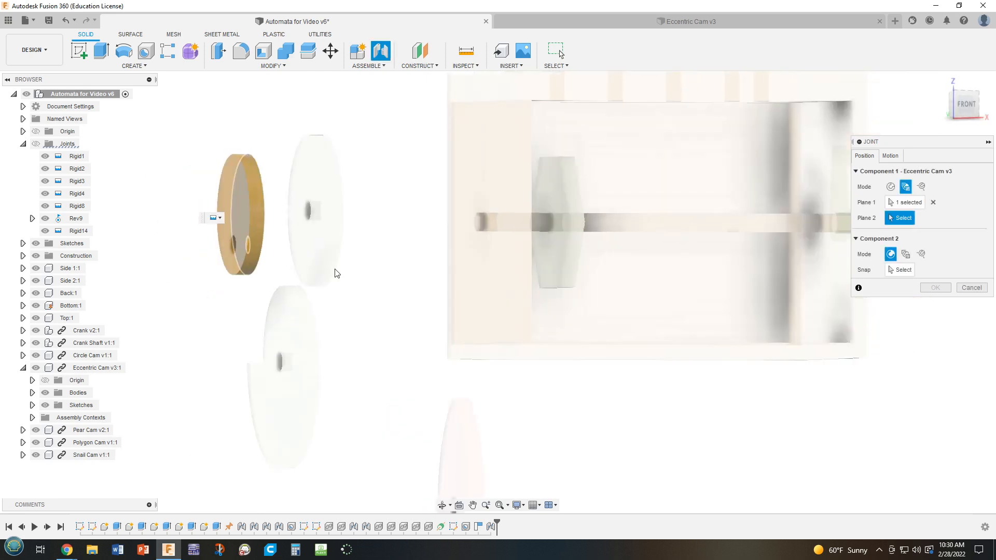
click(238, 217)
scroll(233, 245, up, 5)
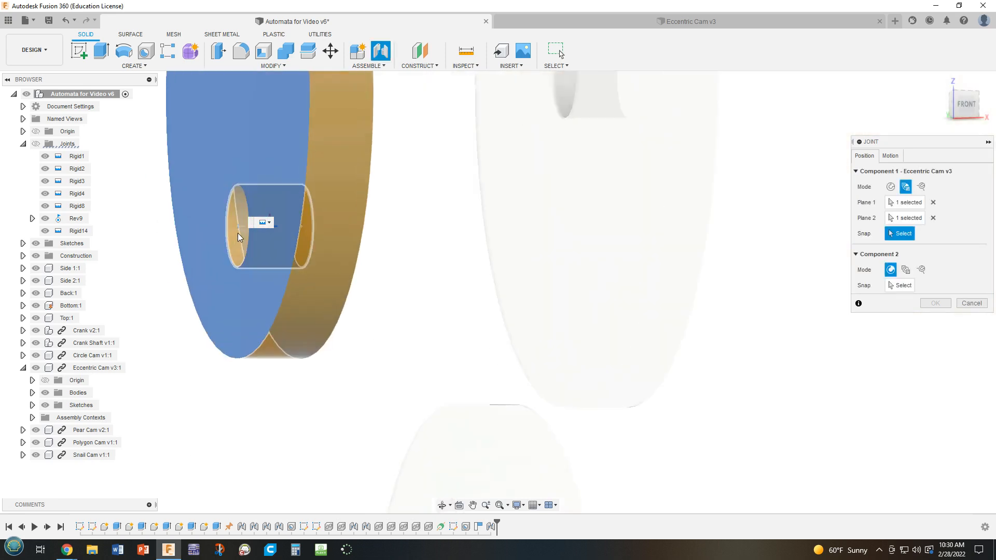
click(238, 234)
Place the eccentric cam's joint origin on the centre of the crank shaft's end face.
scroll(239, 238, down, 6)
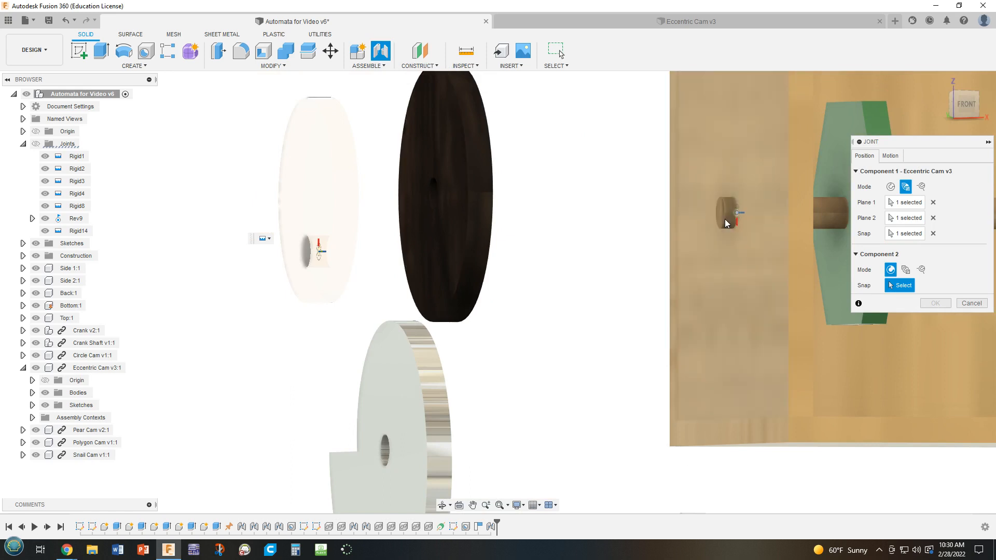
scroll(724, 219, up, 3)
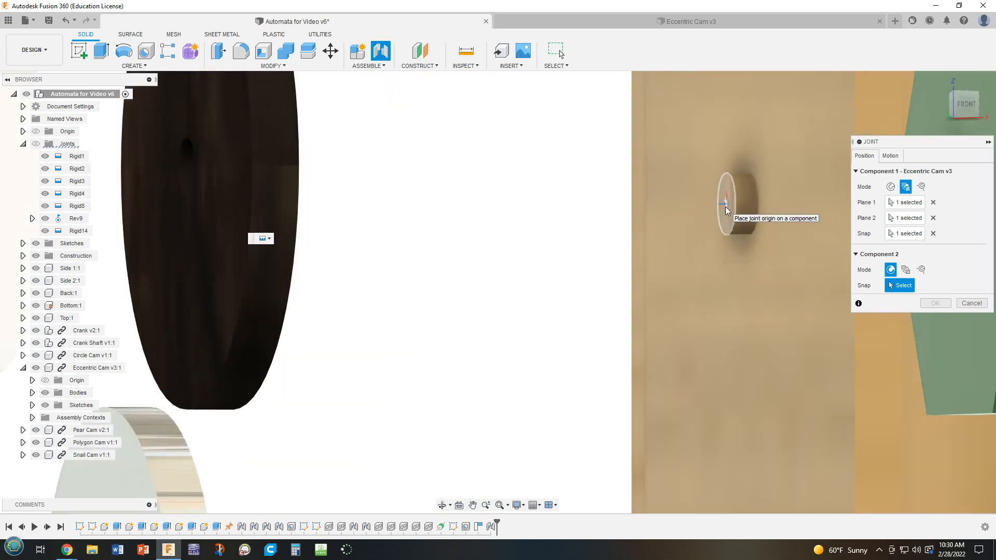
scroll(726, 213, down, 2)
click(726, 212)
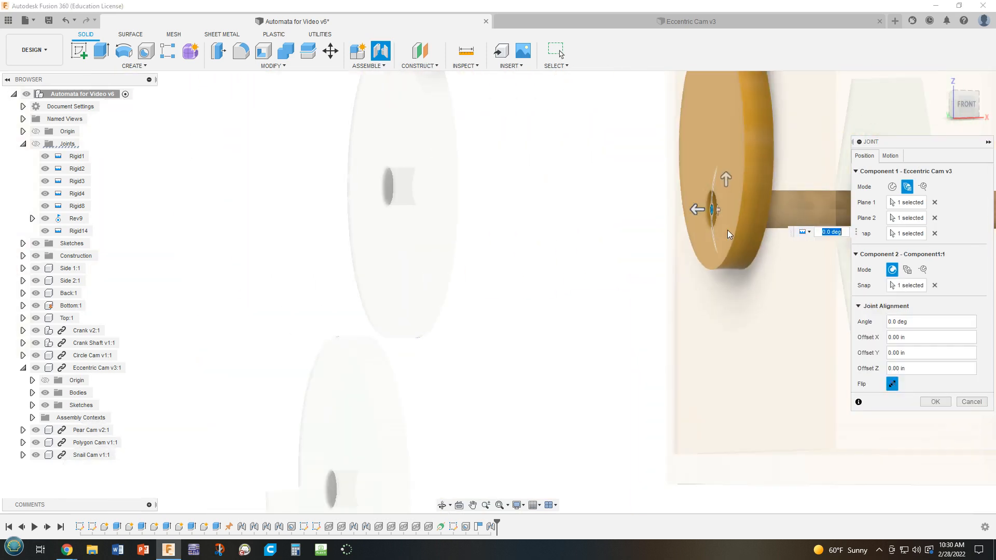
Slide the eccentric cam inward along the shaft and set its Z offset to -2-.375 in.
shift+middle_drag(806, 456, 621, 412)
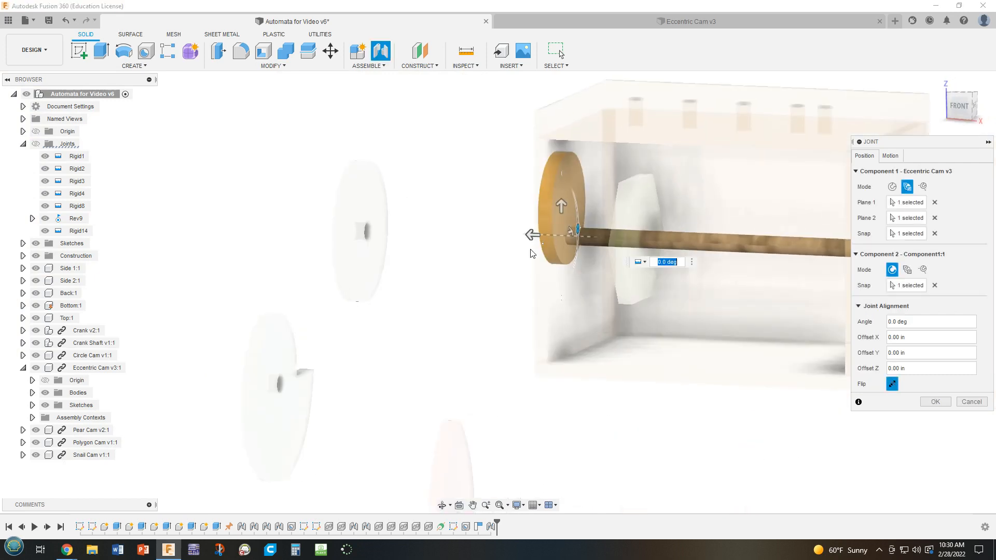
drag(529, 232, 685, 242)
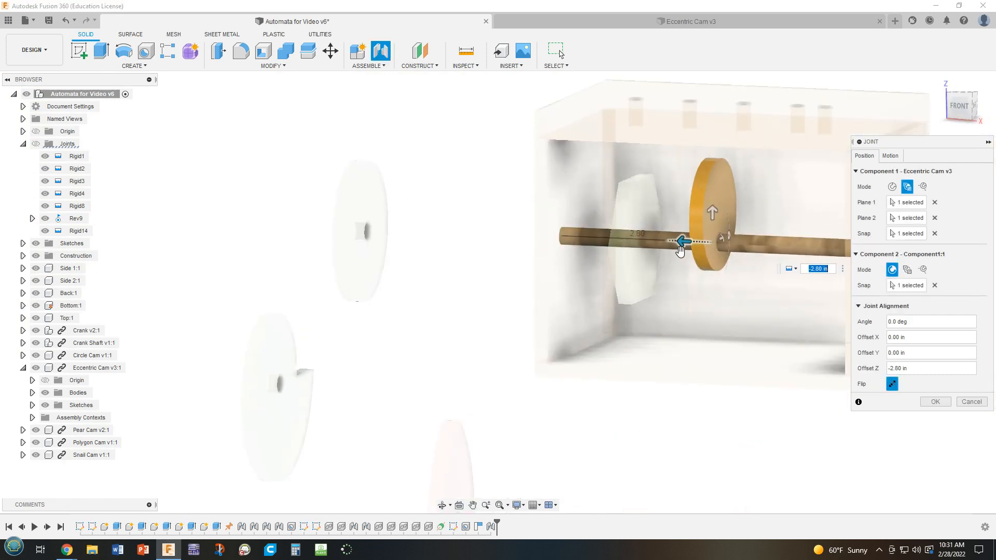
text(-)
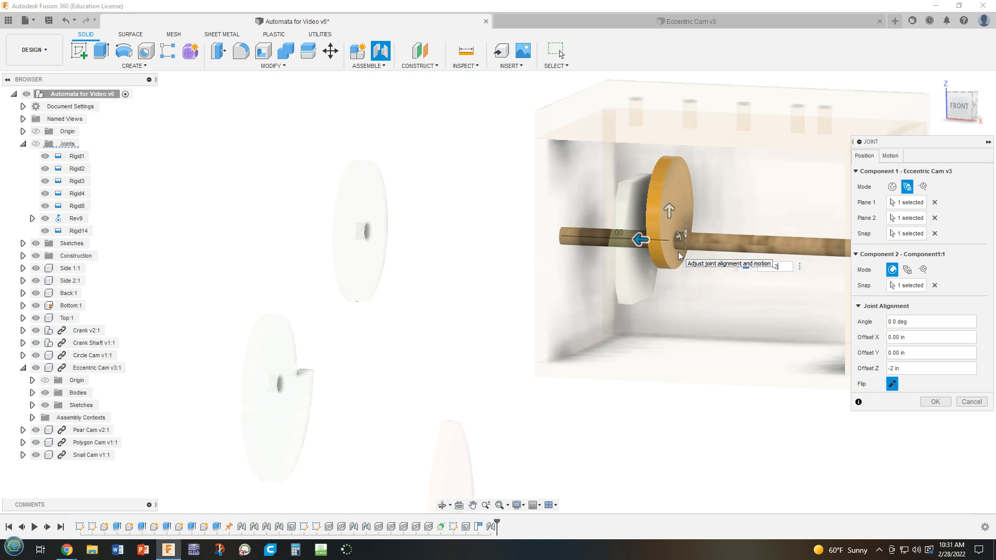
text(2-3.75)
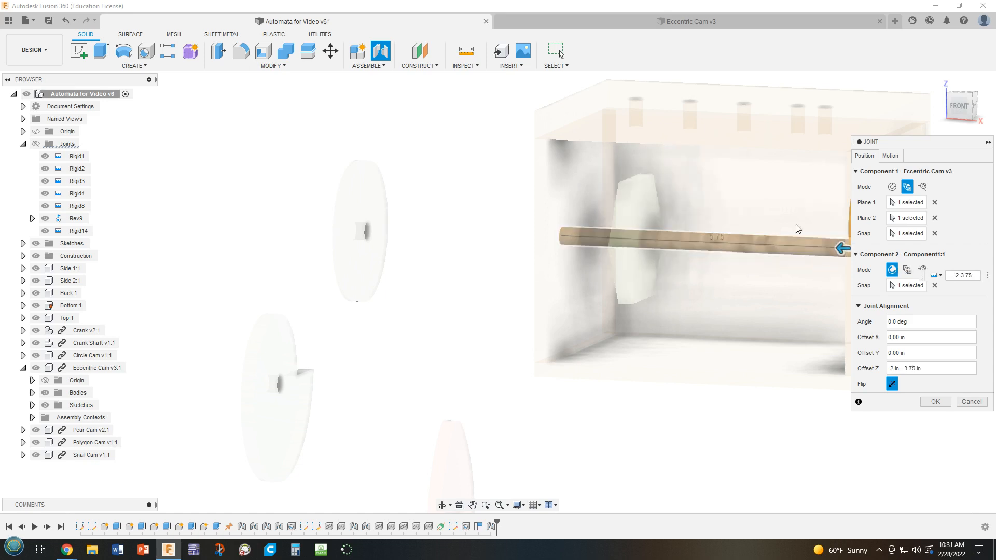
click(977, 277)
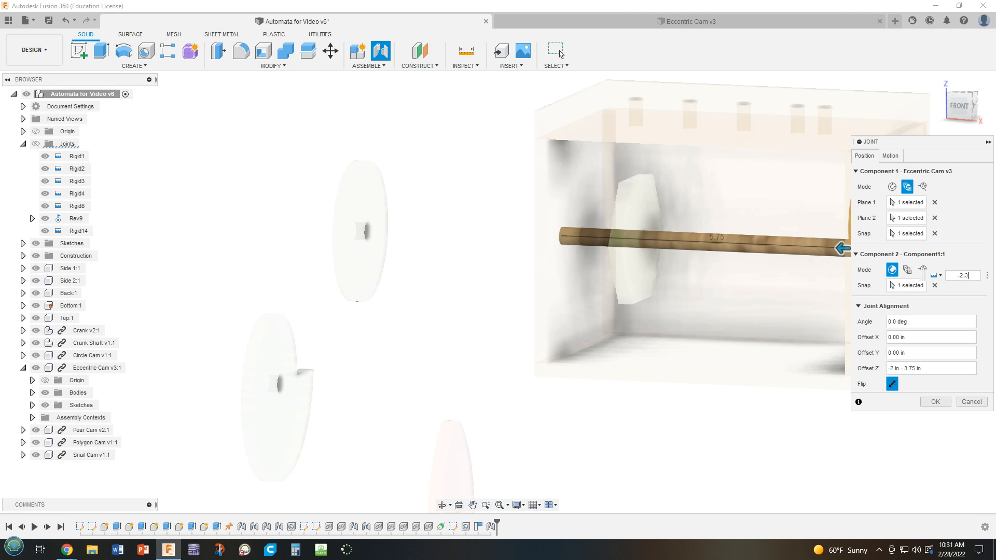
key(BackSpace)
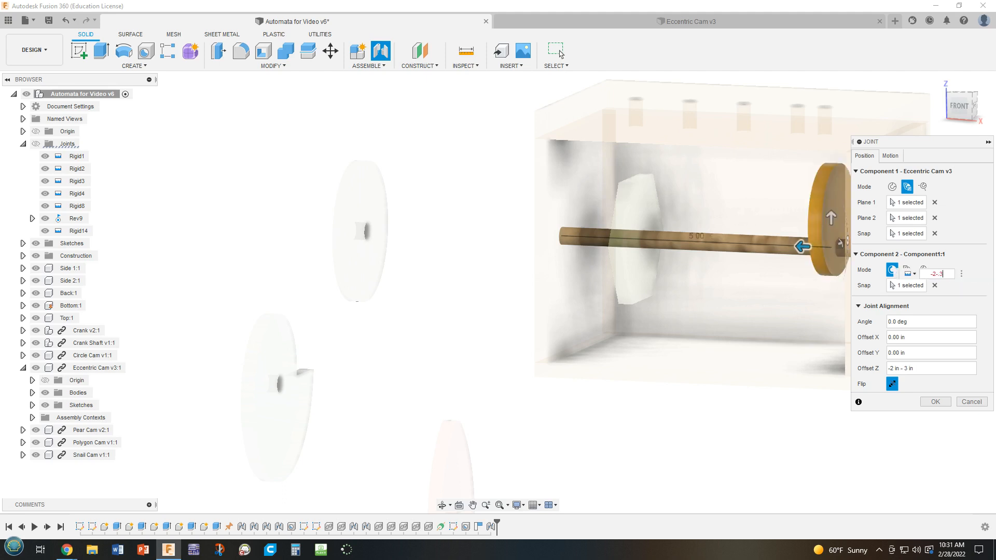
text(.375)
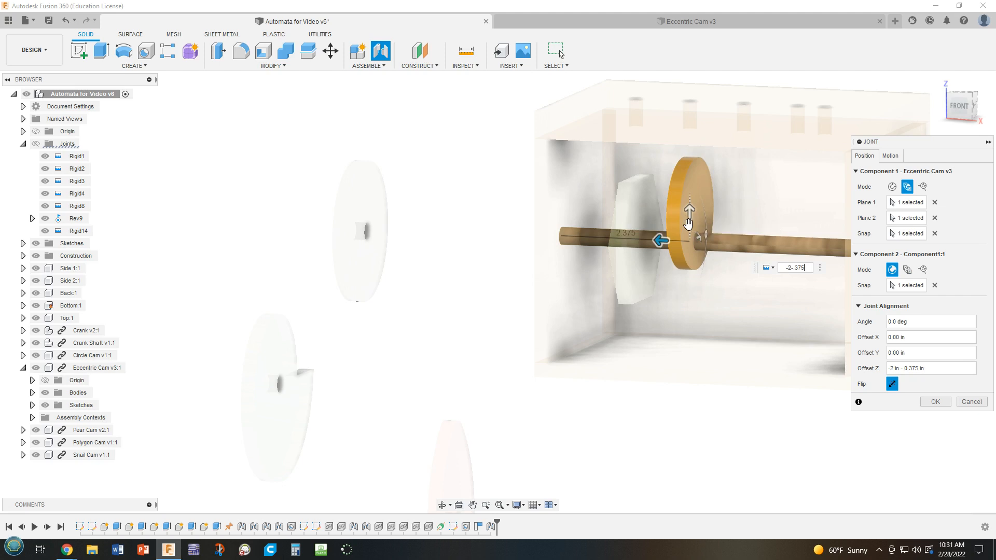
Rotate the eccentric cam to a joint alignment angle of 180 degrees and accept the joint.
shift+middle_drag(740, 322, 717, 266)
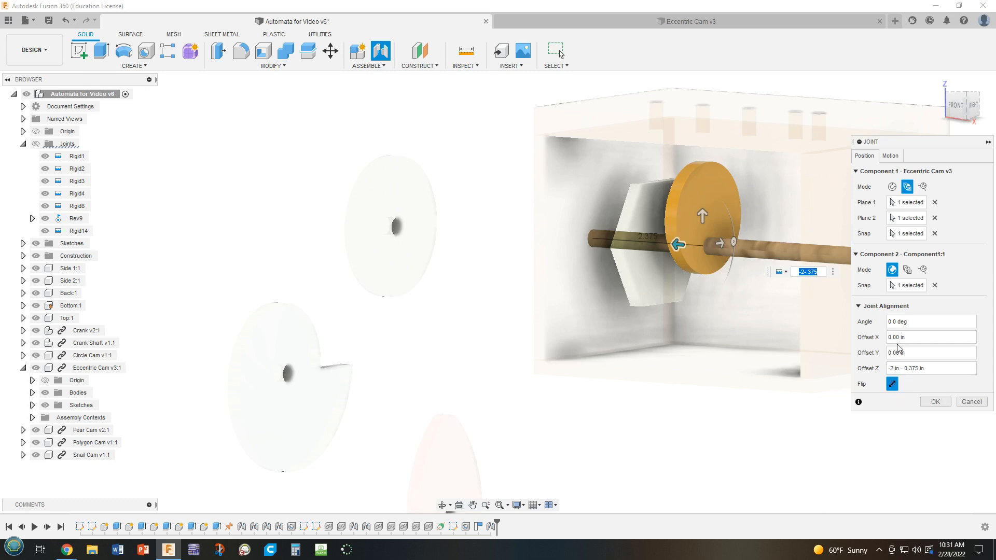
click(917, 320)
text(180)
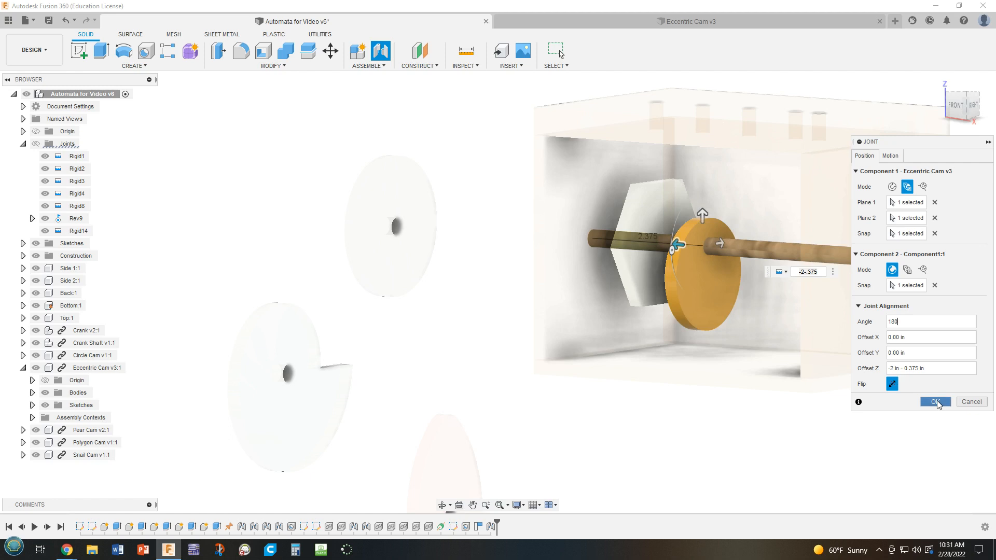
click(937, 400)
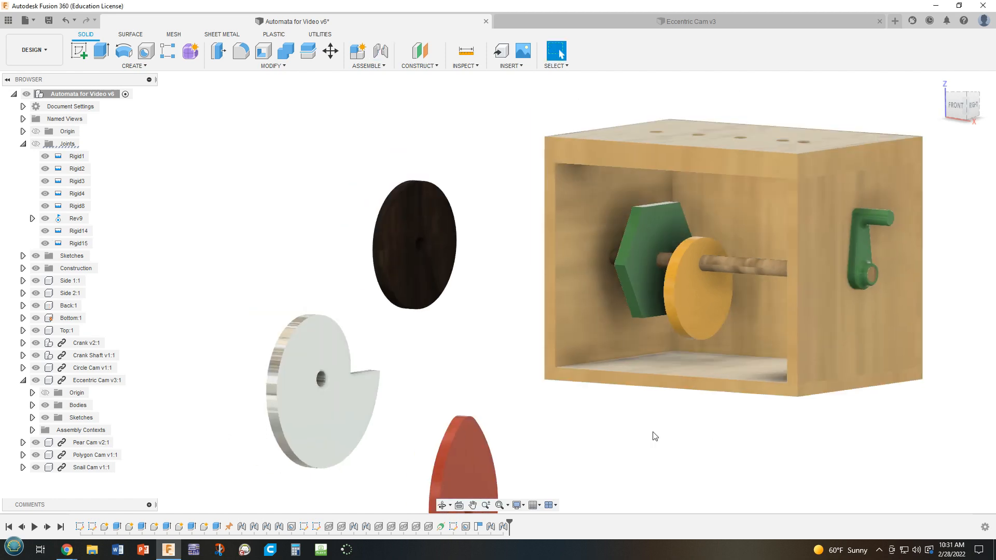
middle_drag(655, 436, 630, 377)
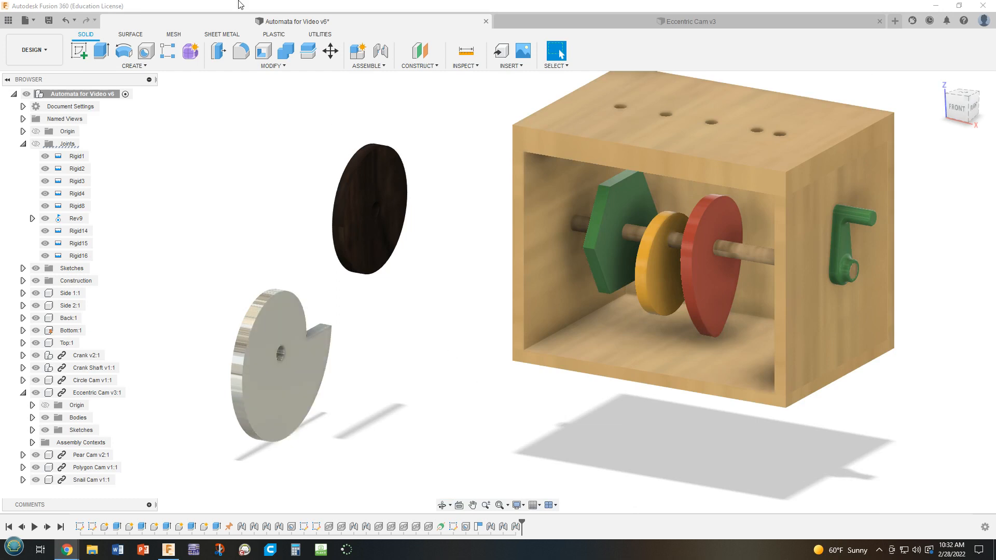
Start a joint for the snail cam between its two flat faces, snapped to the centre of its shaft hole.
click(380, 50)
scroll(285, 348, up, 3)
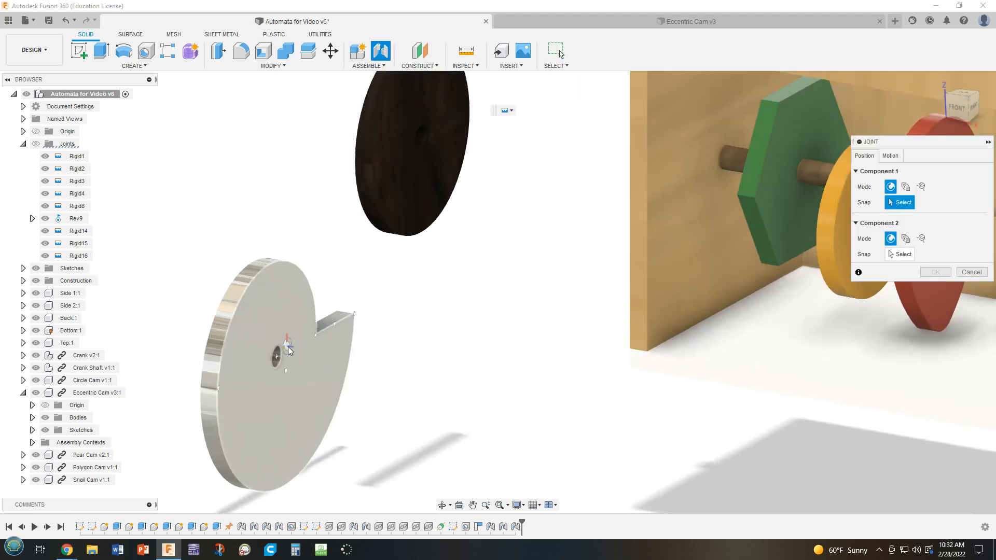
click(906, 187)
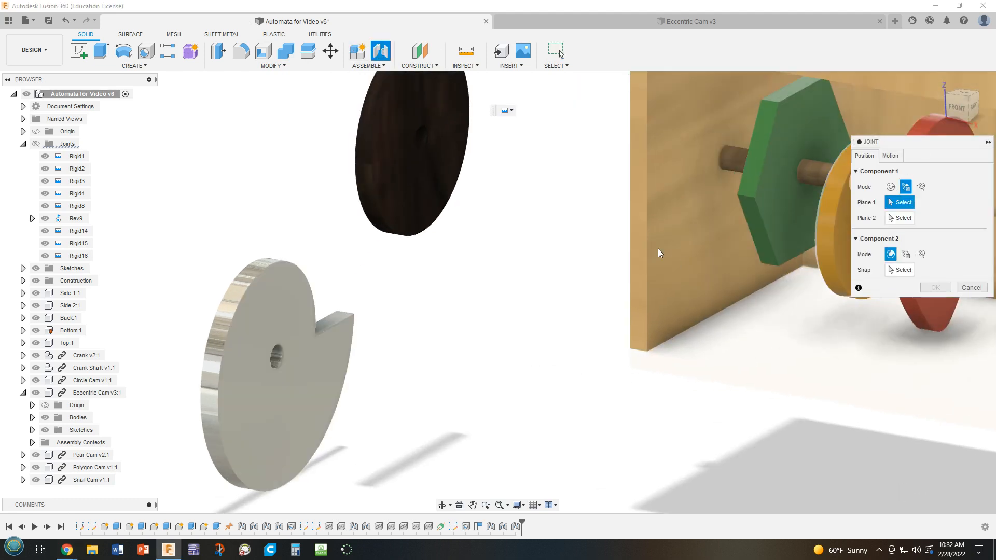
click(282, 316)
shift+middle_drag(411, 485, 491, 447)
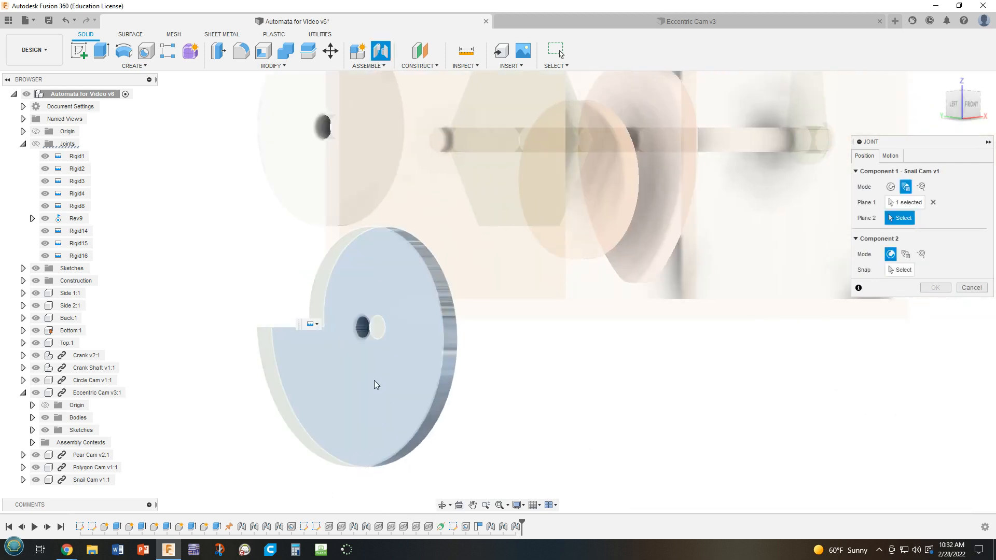
click(374, 381)
scroll(364, 344, up, 1)
click(361, 317)
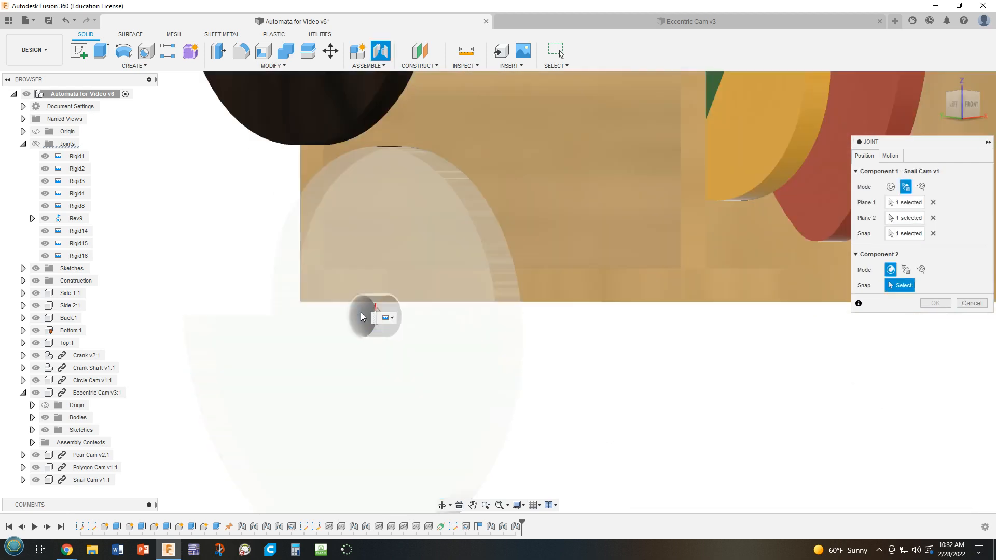
Place the snail cam's joint origin on the centre of the crank shaft's end face.
scroll(500, 379, down, 3)
middle_drag(583, 390, 384, 452)
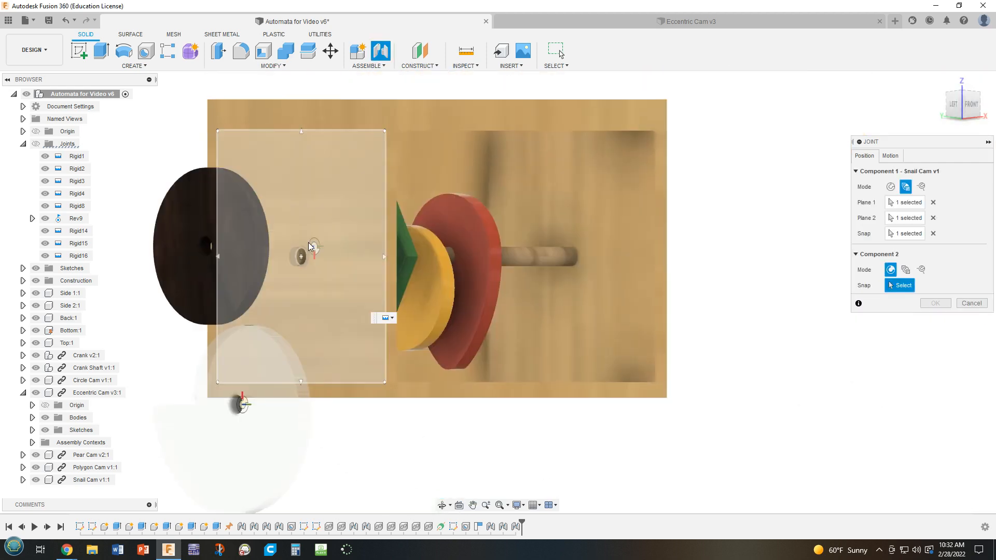
click(294, 258)
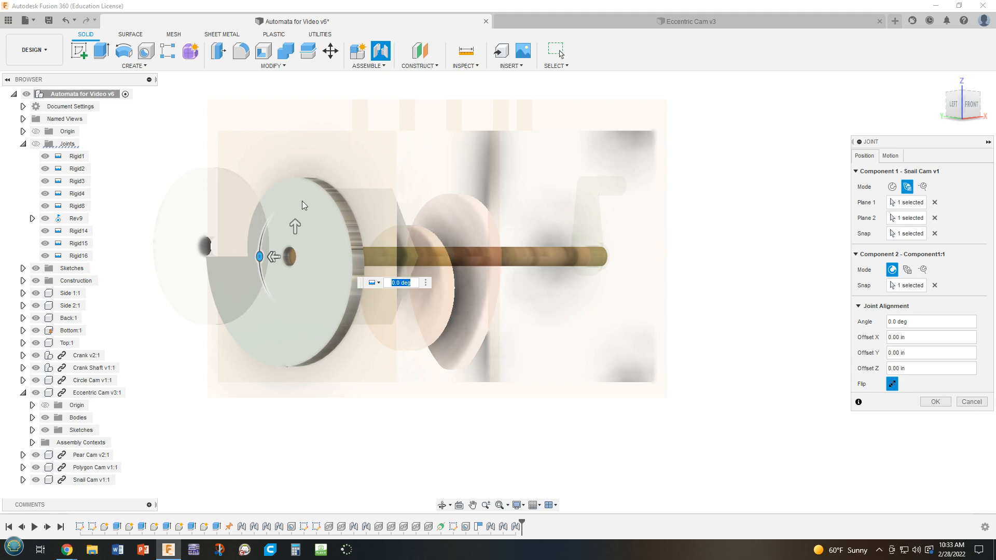
Slide the snail cam inward along the shaft and set its Z offset to -4.375 in.
shift+middle_drag(517, 320, 460, 321)
drag(251, 254, 520, 258)
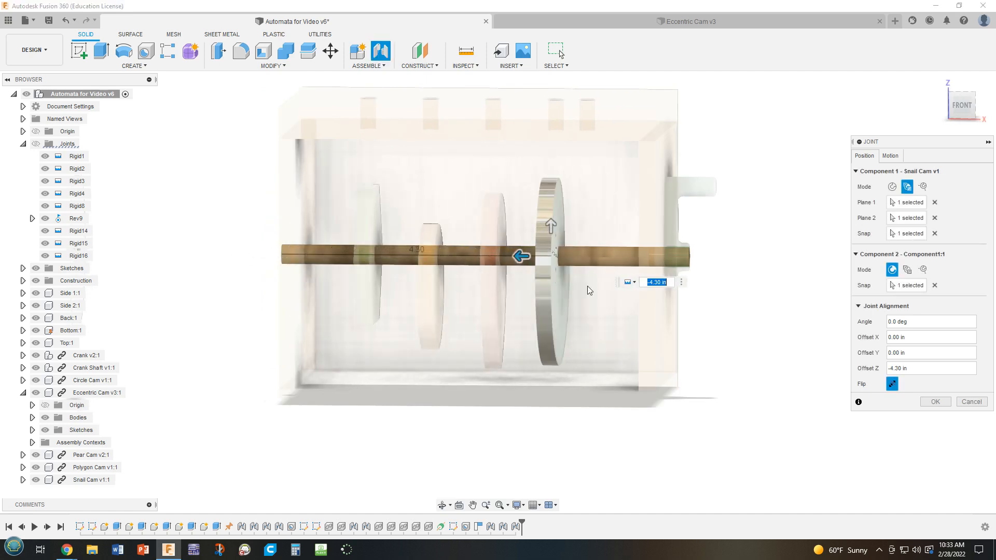
text(-)
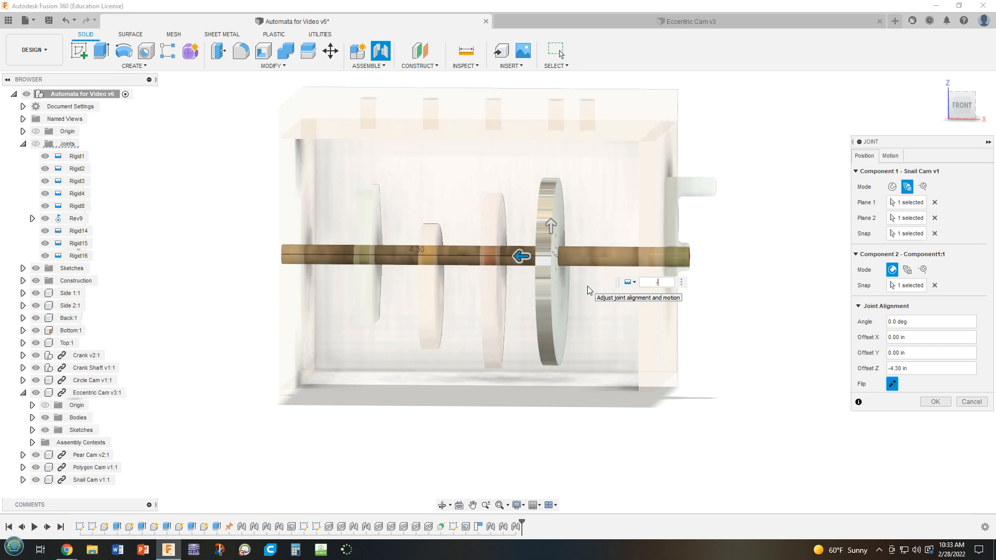
text(4.3)
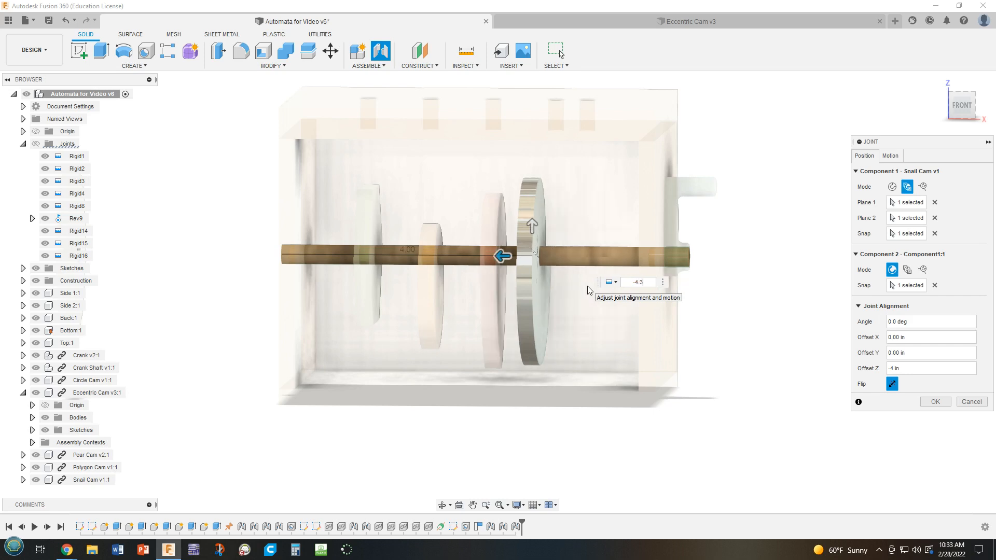
text(75)
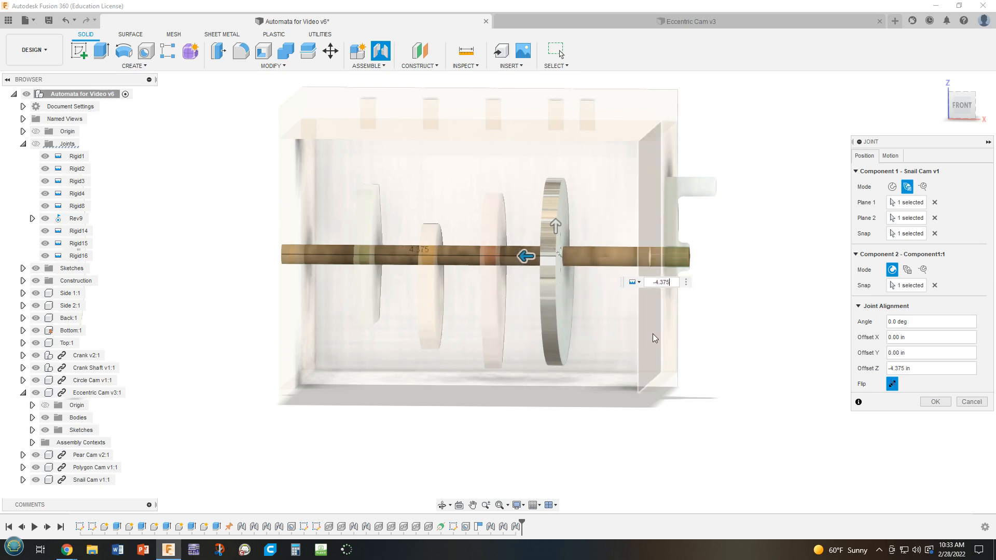
Rotate the snail cam about the shaft until its step suits the follower hole, ending with a joint angle of -75 degrees.
shift+middle_drag(899, 435, 840, 433)
shift+middle_drag(851, 438, 798, 428)
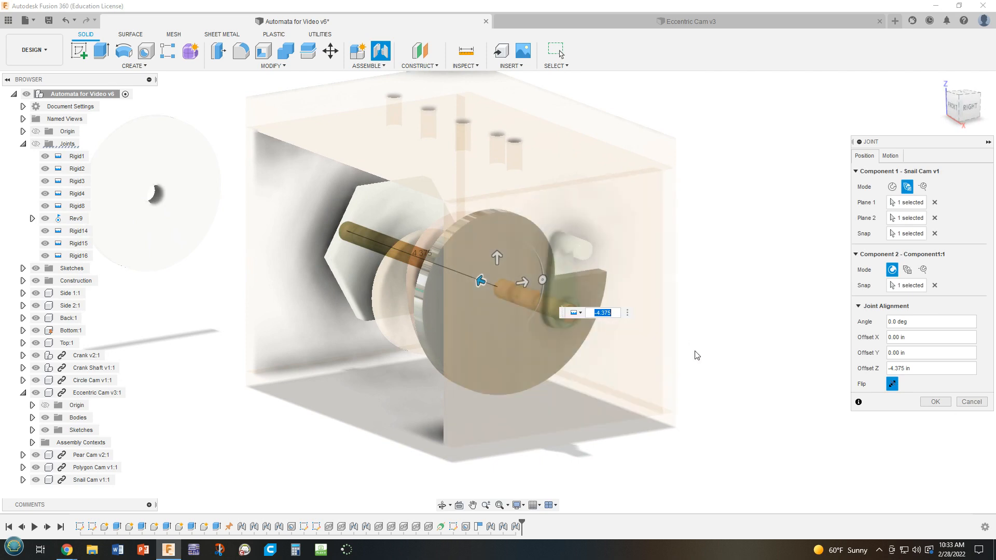
click(914, 322)
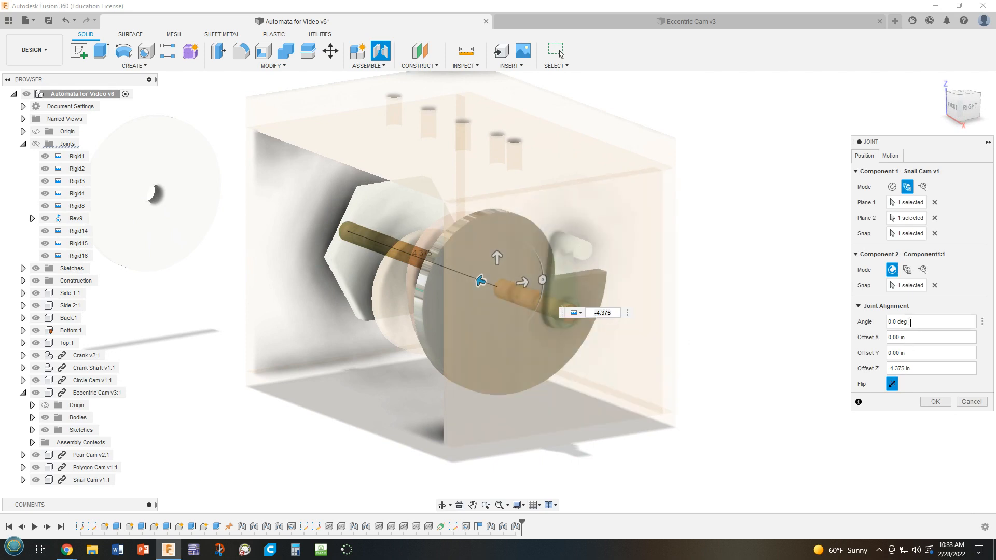
triple_click(918, 322)
text(90)
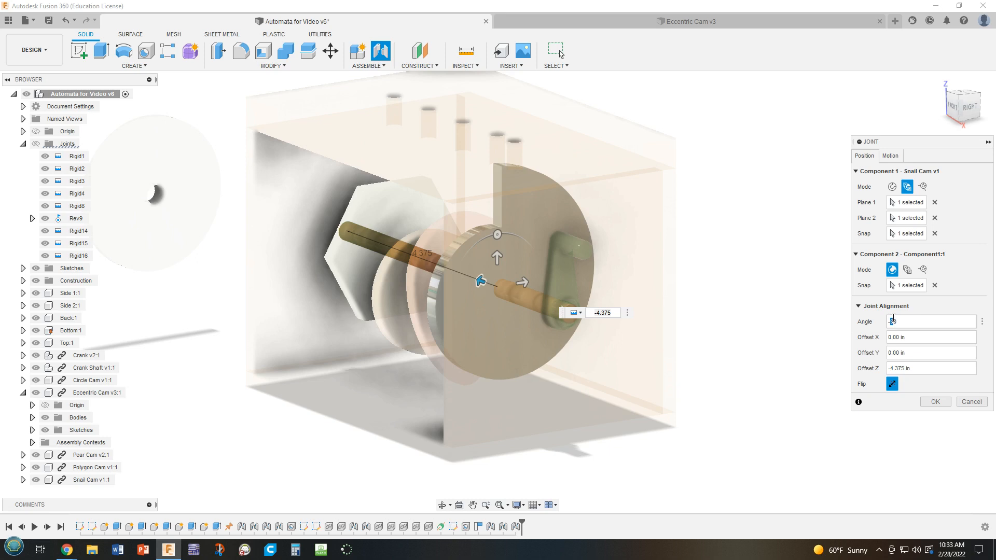
text(0)
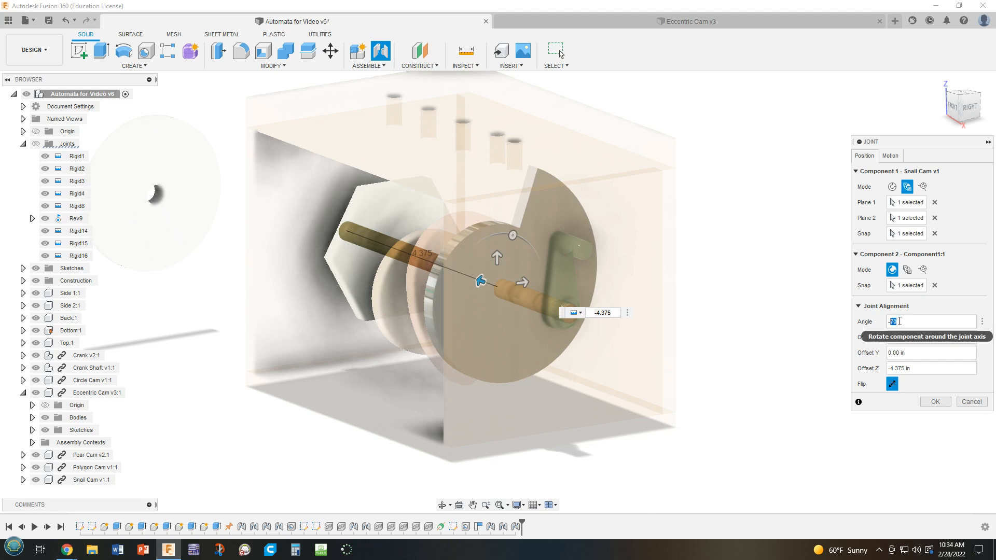
text(-75)
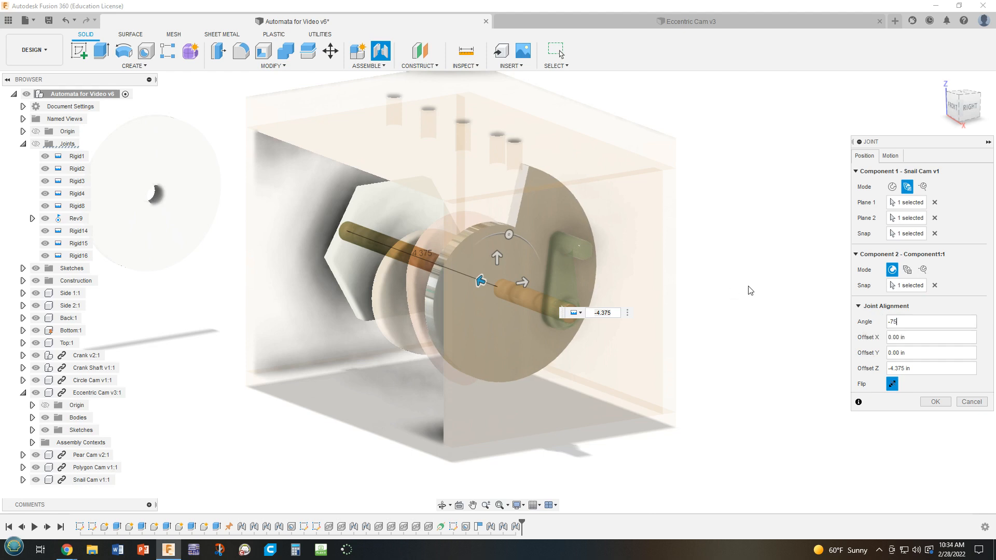
Check the snail cam's step against the follower hole from the side and front, and accept the joint.
shift+middle_drag(748, 289, 715, 274)
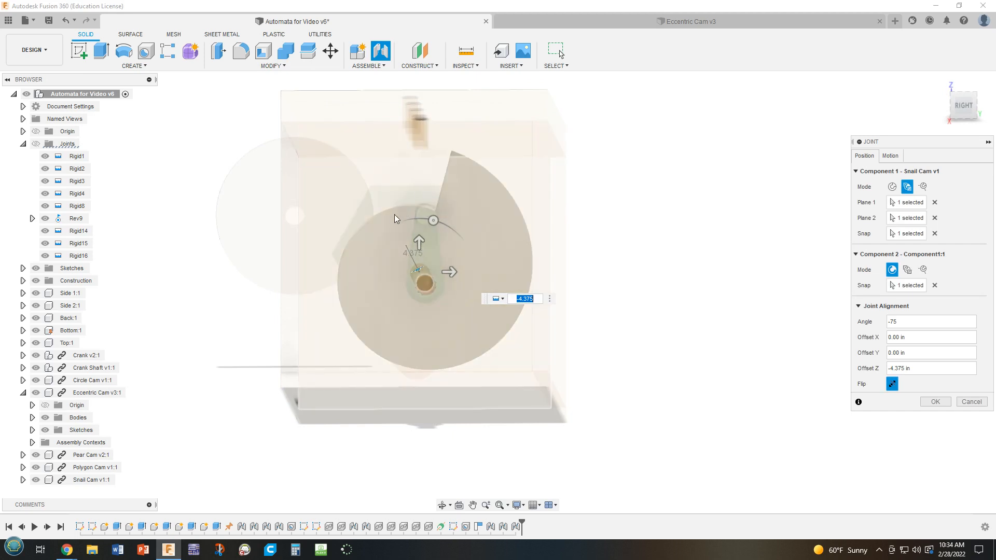
shift+middle_drag(575, 240, 607, 232)
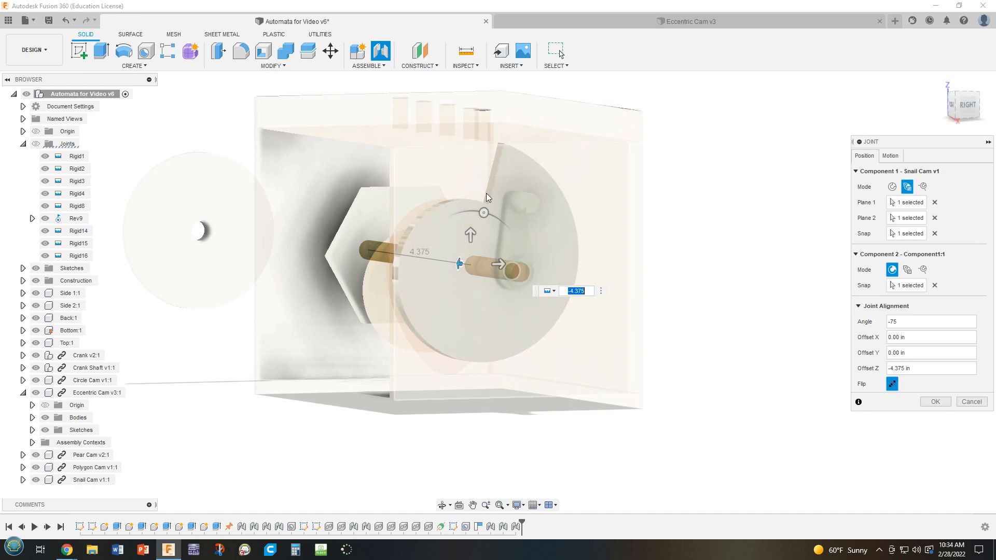
shift+middle_drag(744, 258, 763, 262)
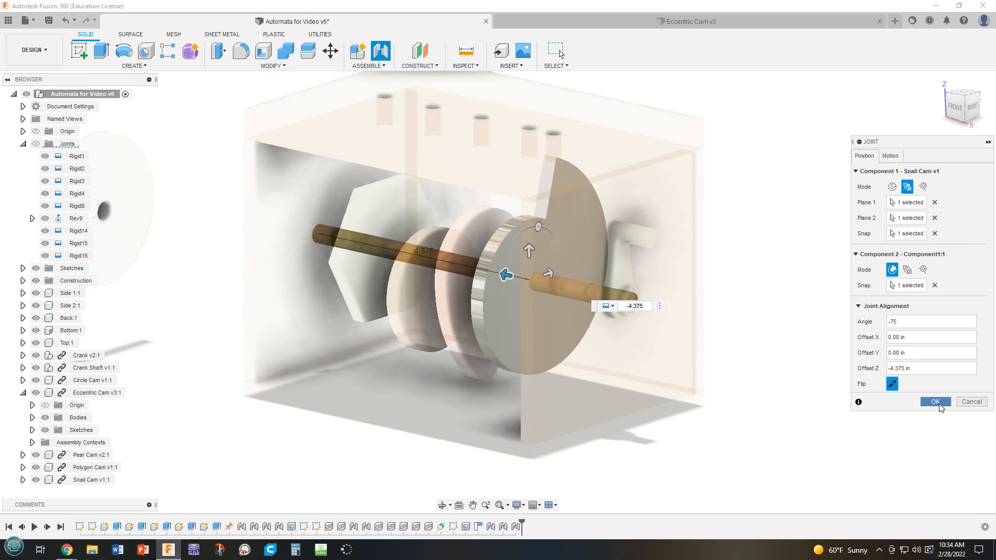
click(938, 403)
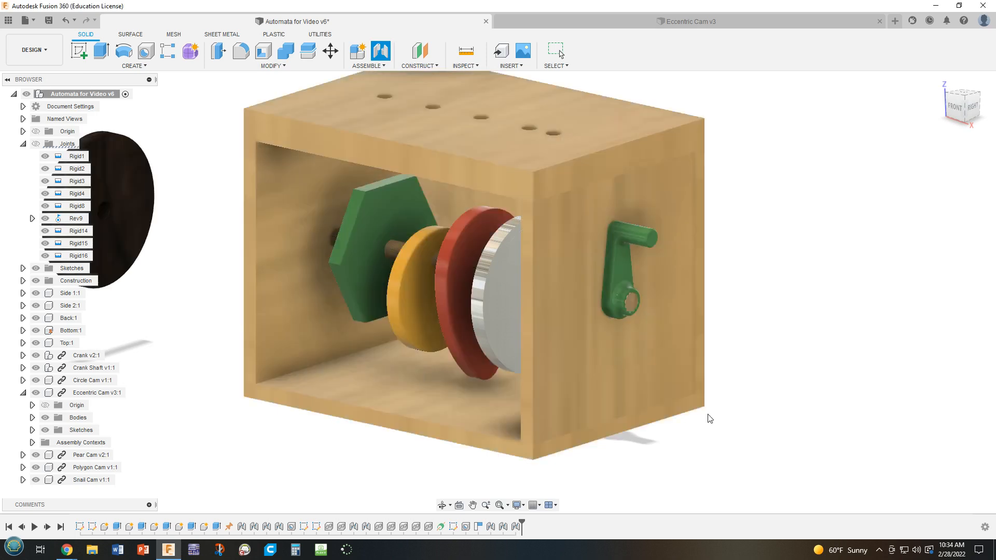
shift+middle_drag(700, 435, 850, 419)
shift+middle_drag(358, 316, 313, 291)
key(Escape)
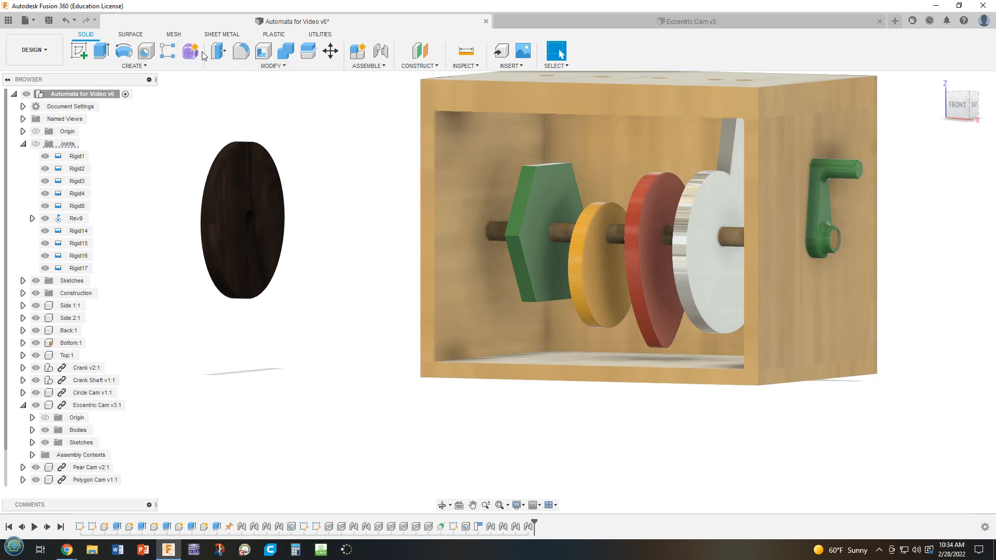
Joint the circle cam, centred between its two flat faces at its hole, to the centre of the crank shaft's end face.
click(379, 50)
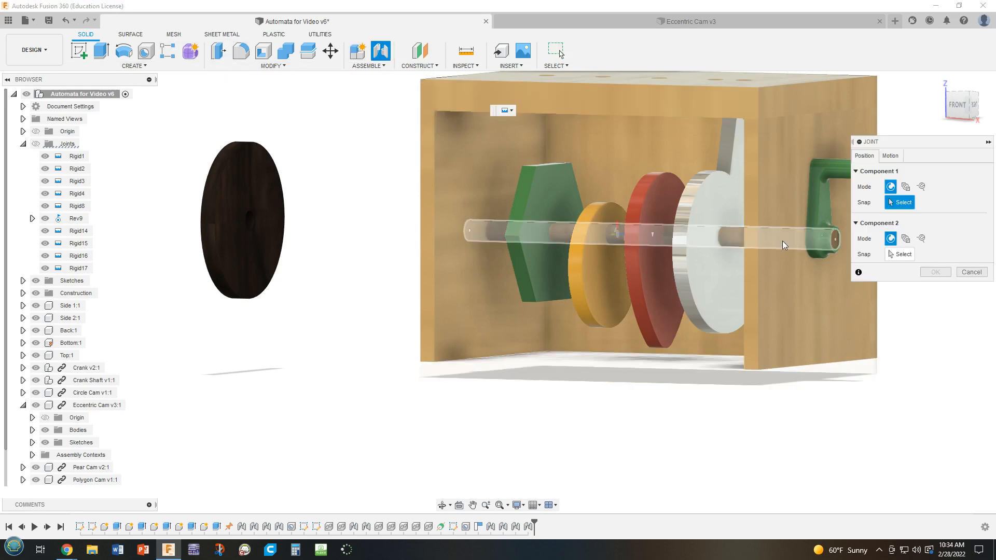
click(262, 200)
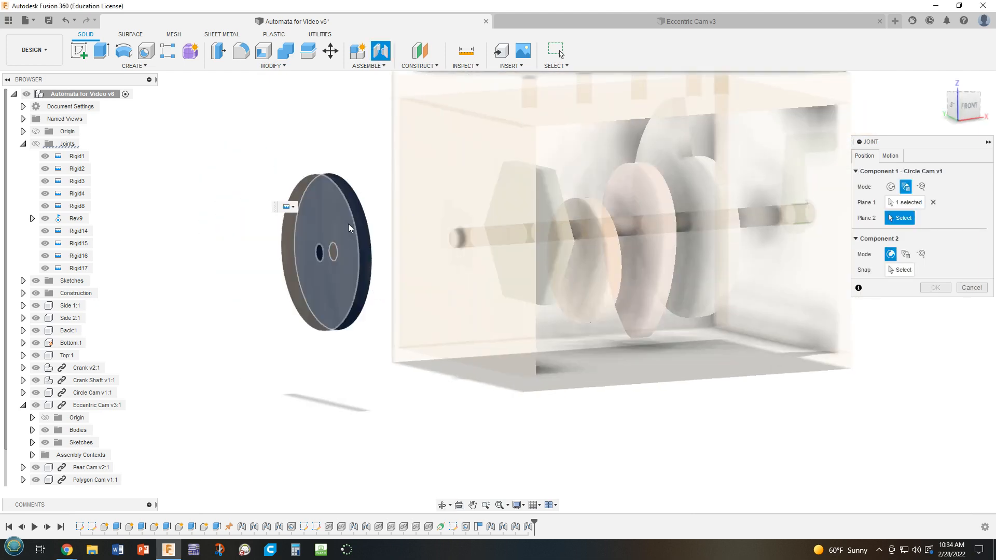
click(348, 224)
click(320, 250)
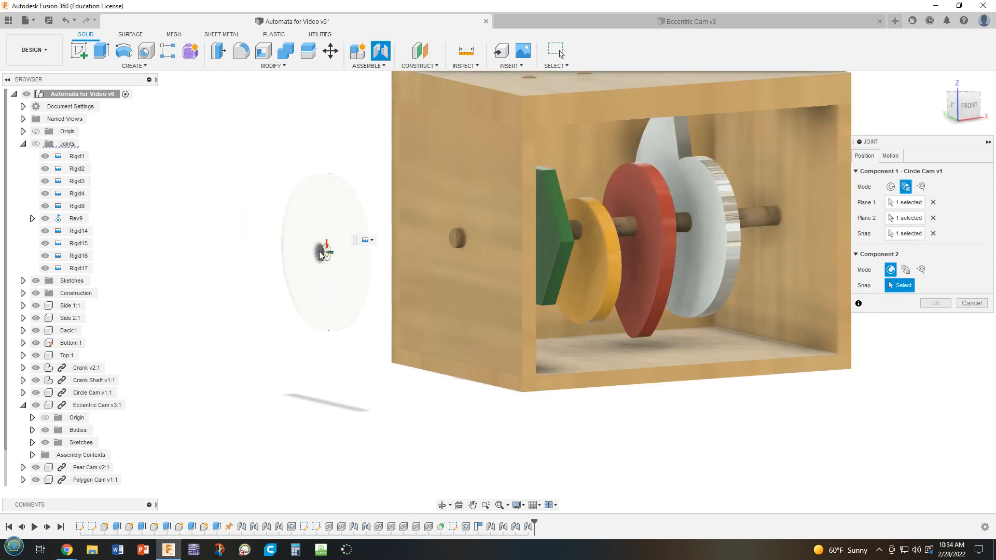
click(454, 239)
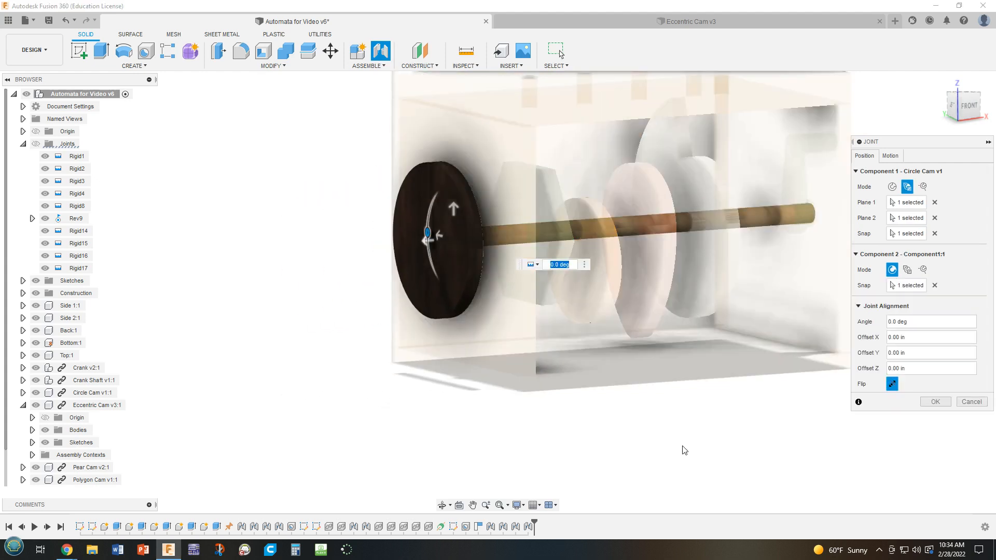
Slide the circle cam inward, set its Z offset to -4.5-.375 in, accept the joint, and check the cams through the holes from above.
shift+drag(684, 453, 647, 456)
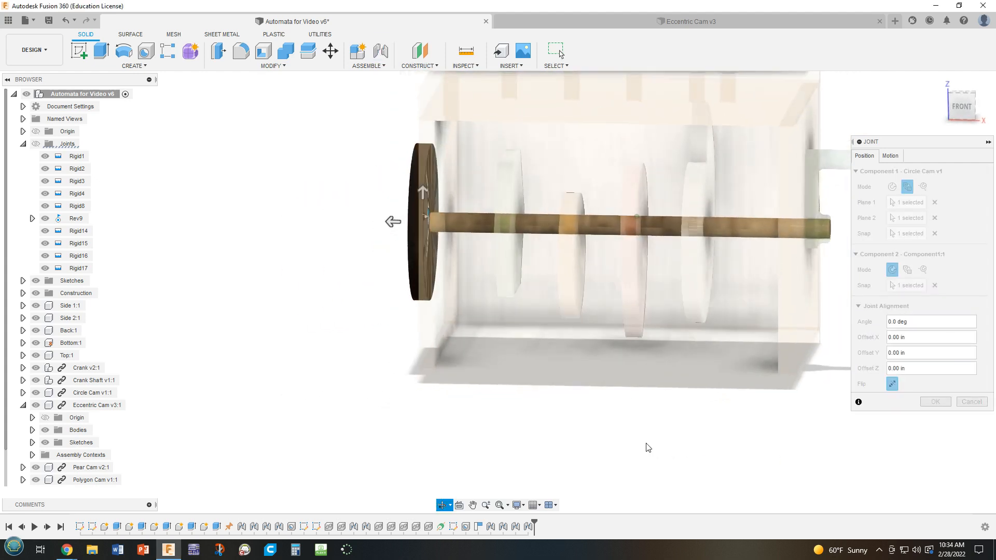
drag(390, 220, 724, 235)
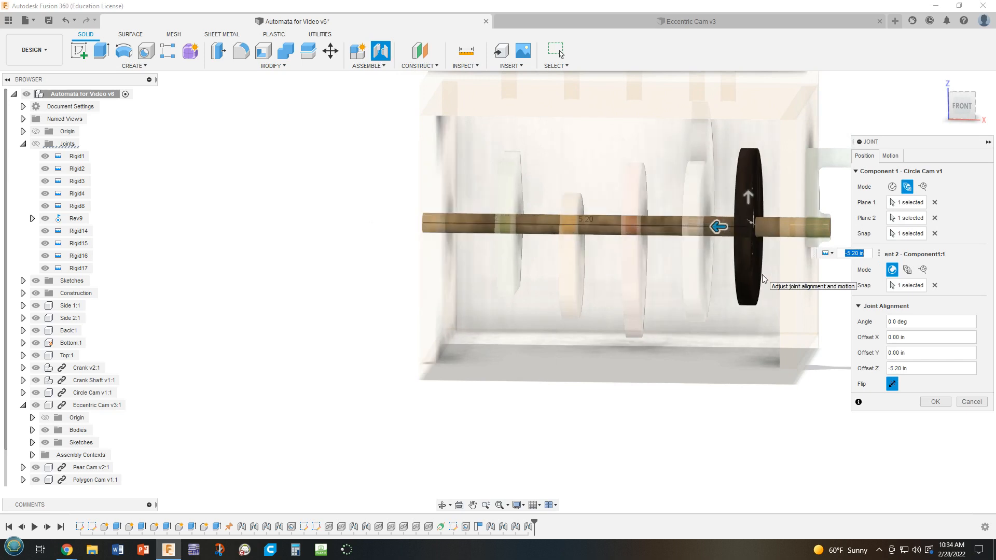
key(BackSpace)
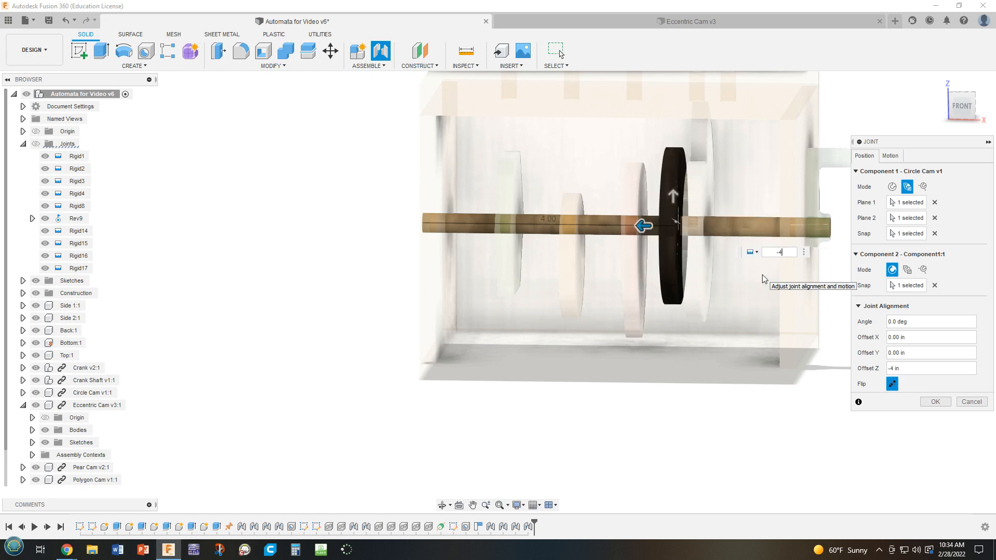
text(-4.5)
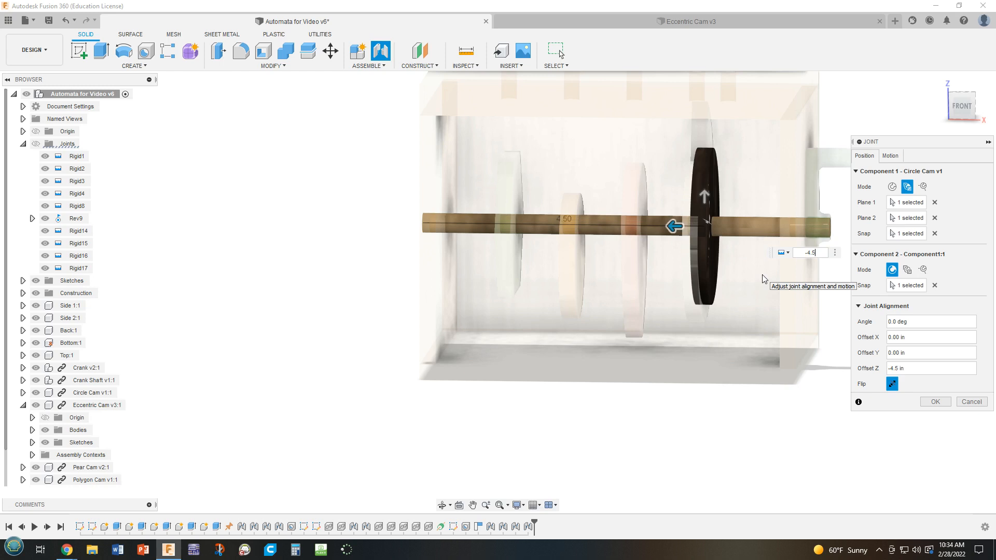
text(-.375)
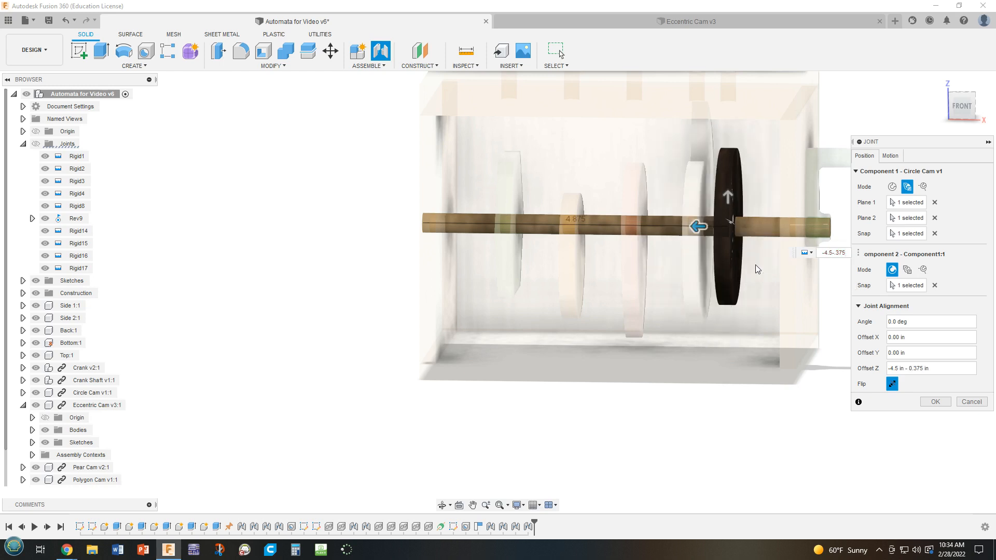
click(935, 402)
shift+middle_drag(882, 356, 891, 433)
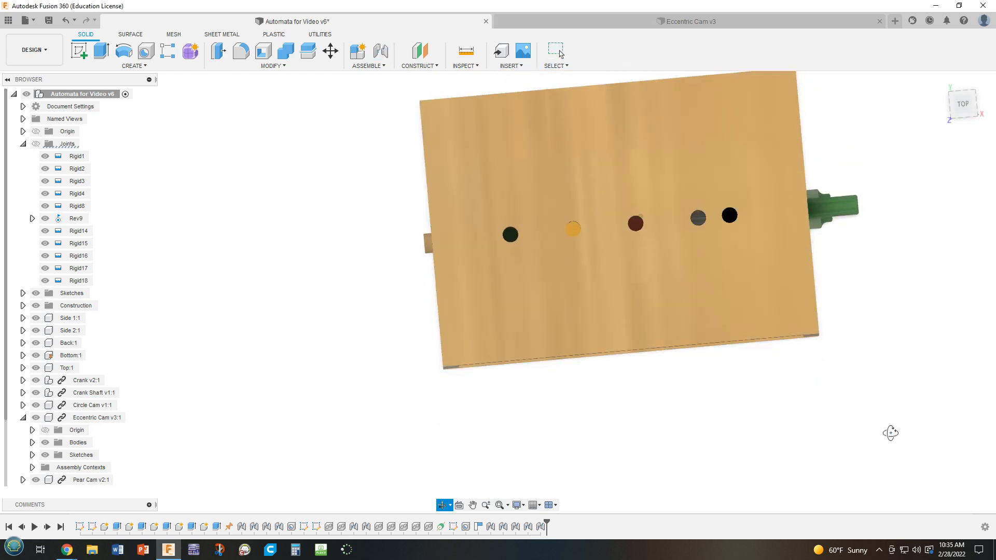
click(961, 107)
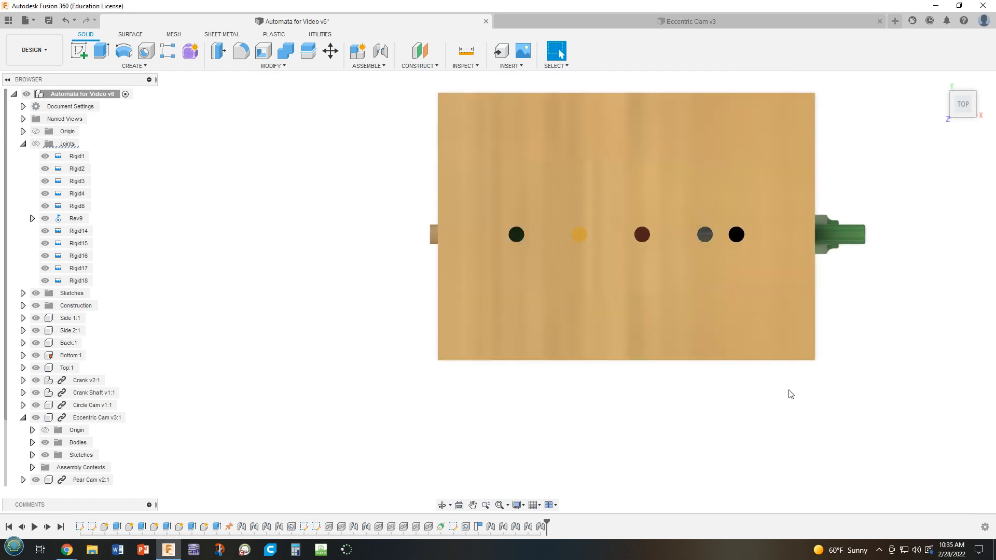
Animate the whole model from the crank's revolute joint Rev9 with the cams in view through the open front.
shift+middle_drag(789, 390, 766, 311)
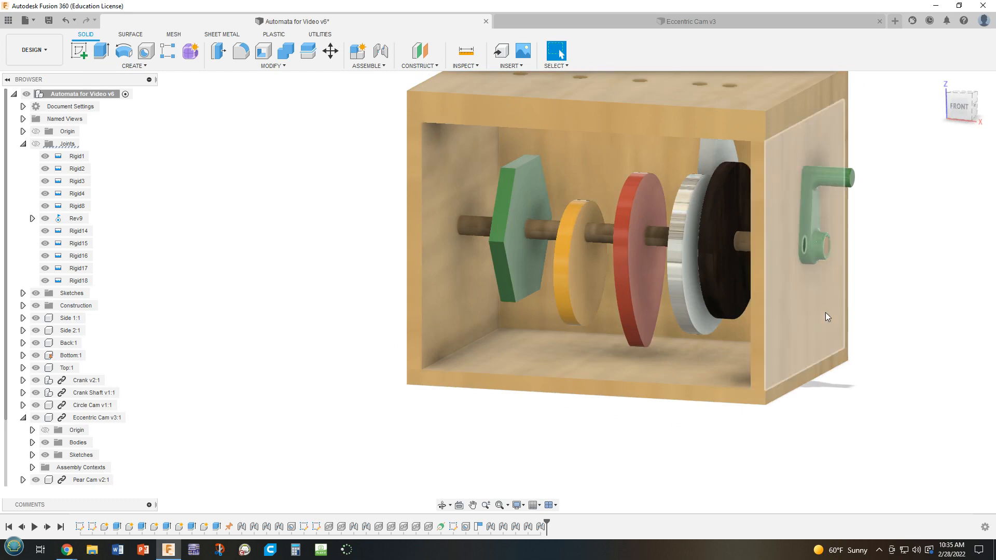
shift+middle_drag(839, 295, 872, 281)
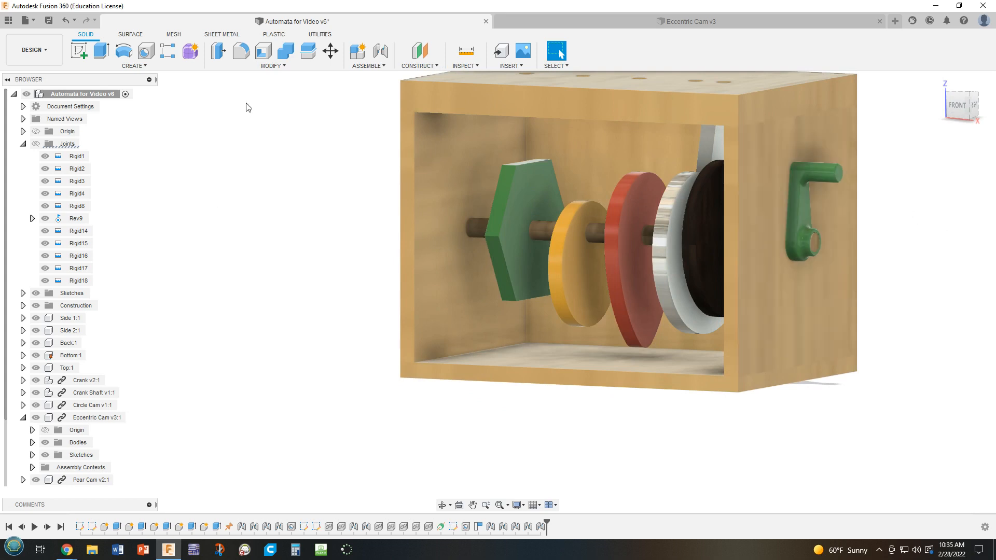
right_click(73, 221)
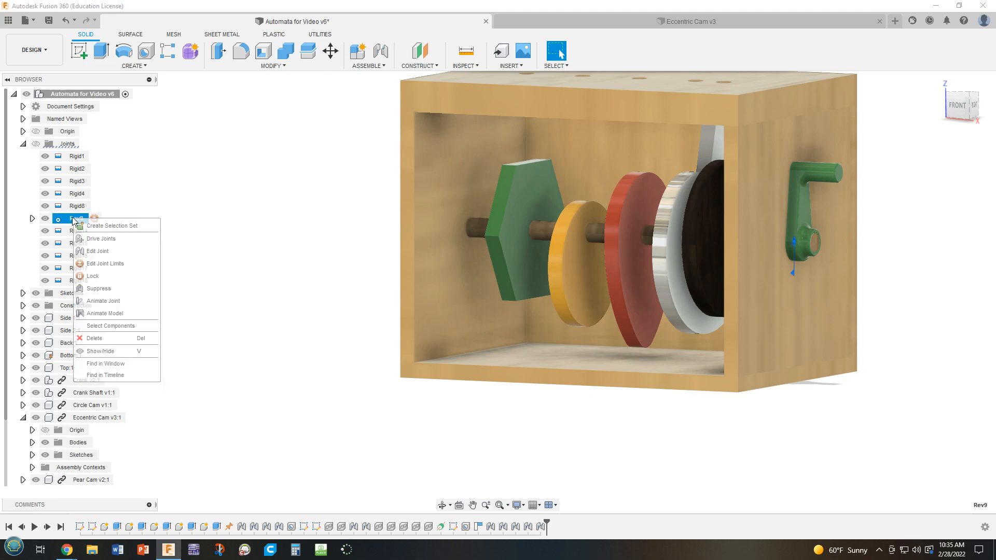
click(103, 314)
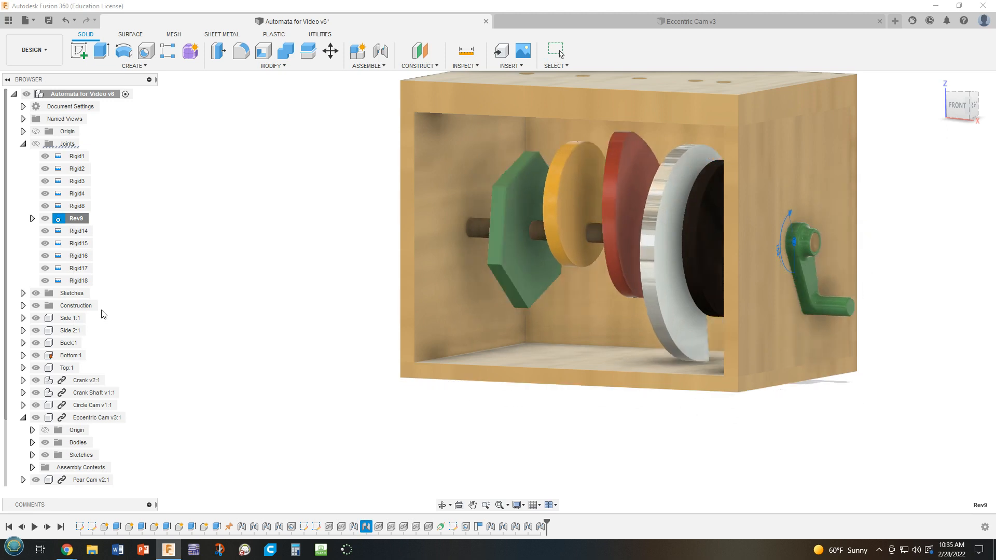